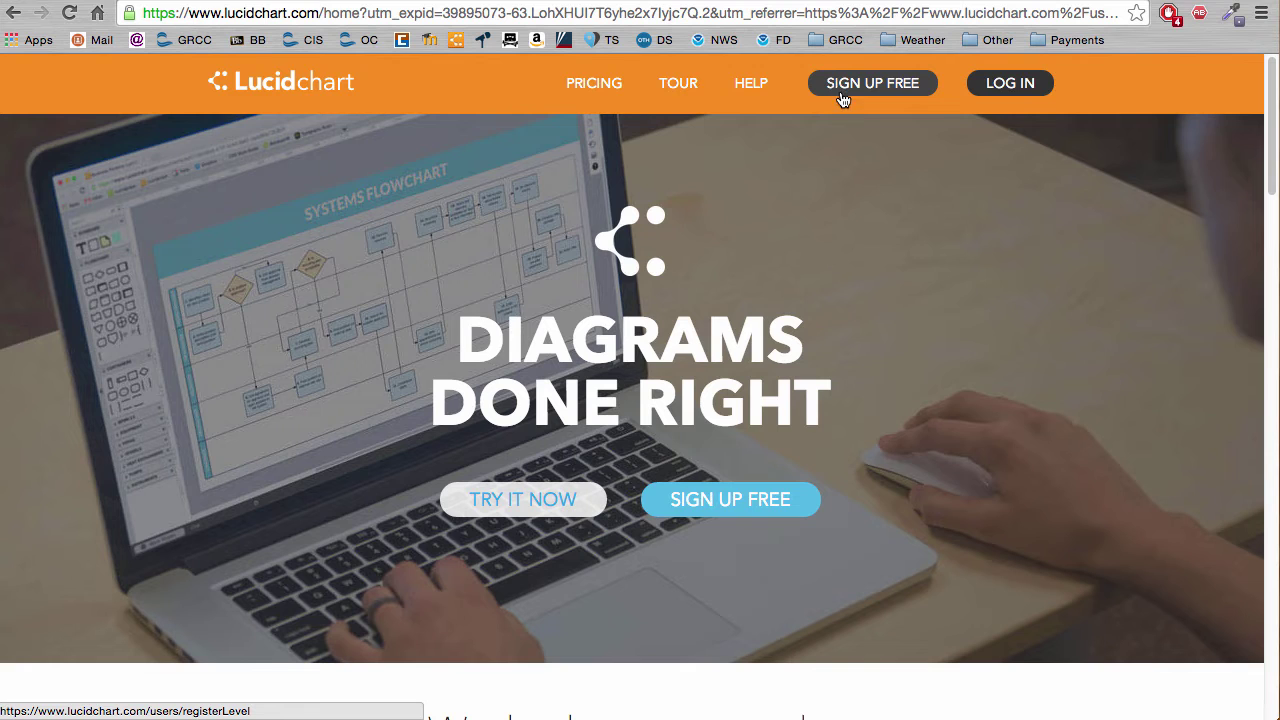
Open the free sign-up page and review the comparison of the Basic, Pro, Team and Free plans
{"action": "left_click", "coordinate": [845, 88]}
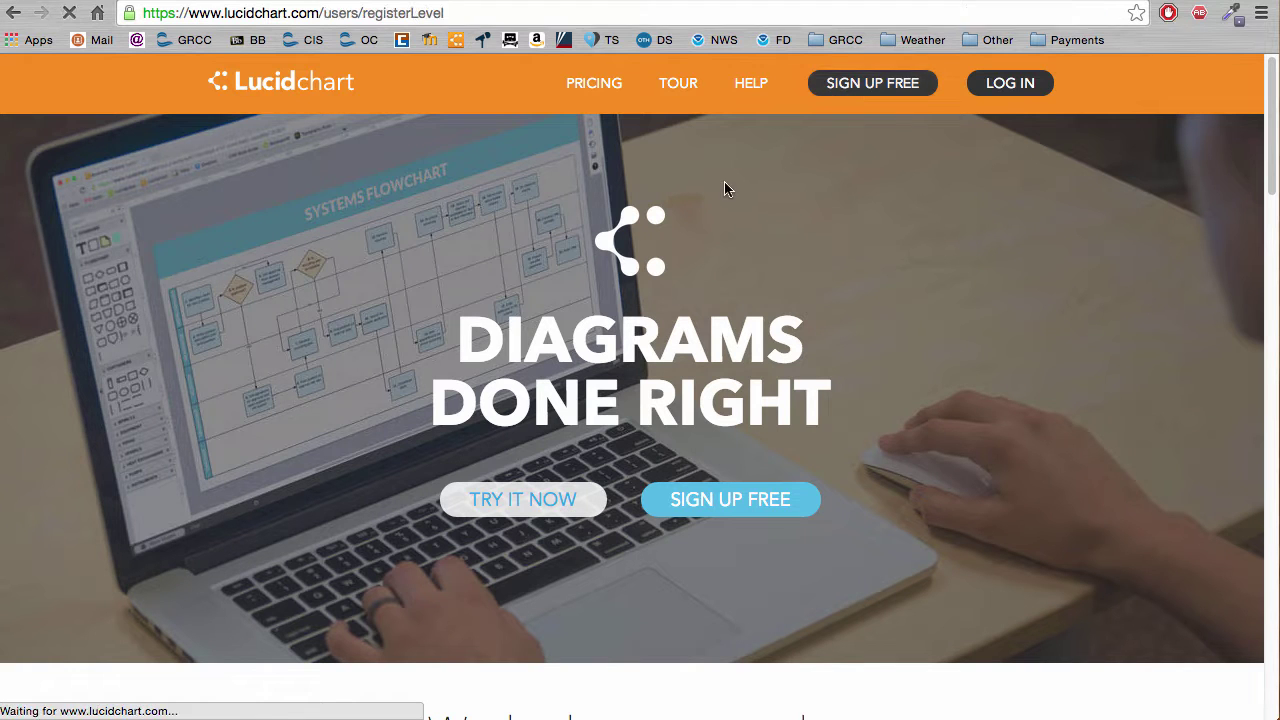
{"action": "scroll", "coordinate": [687, 288], "scroll_direction": "down", "scroll_amount": 3}
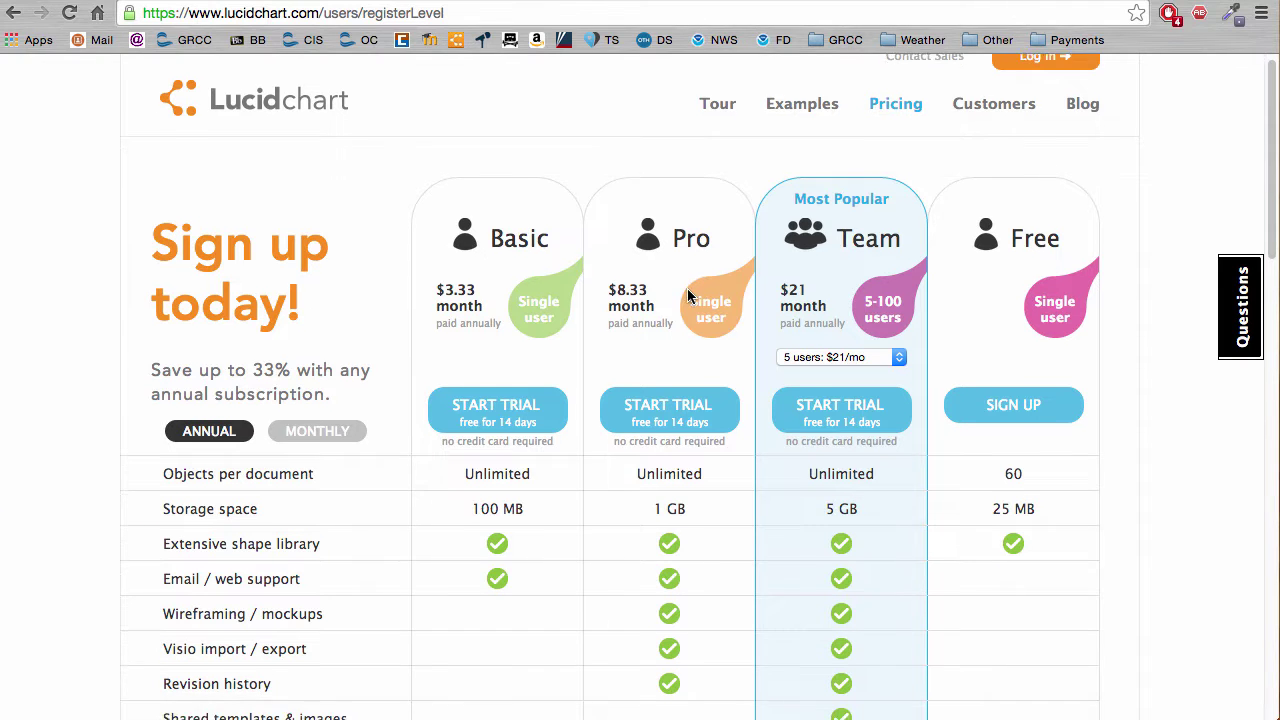
{"action": "scroll", "coordinate": [688, 290], "scroll_direction": "up", "scroll_amount": 1}
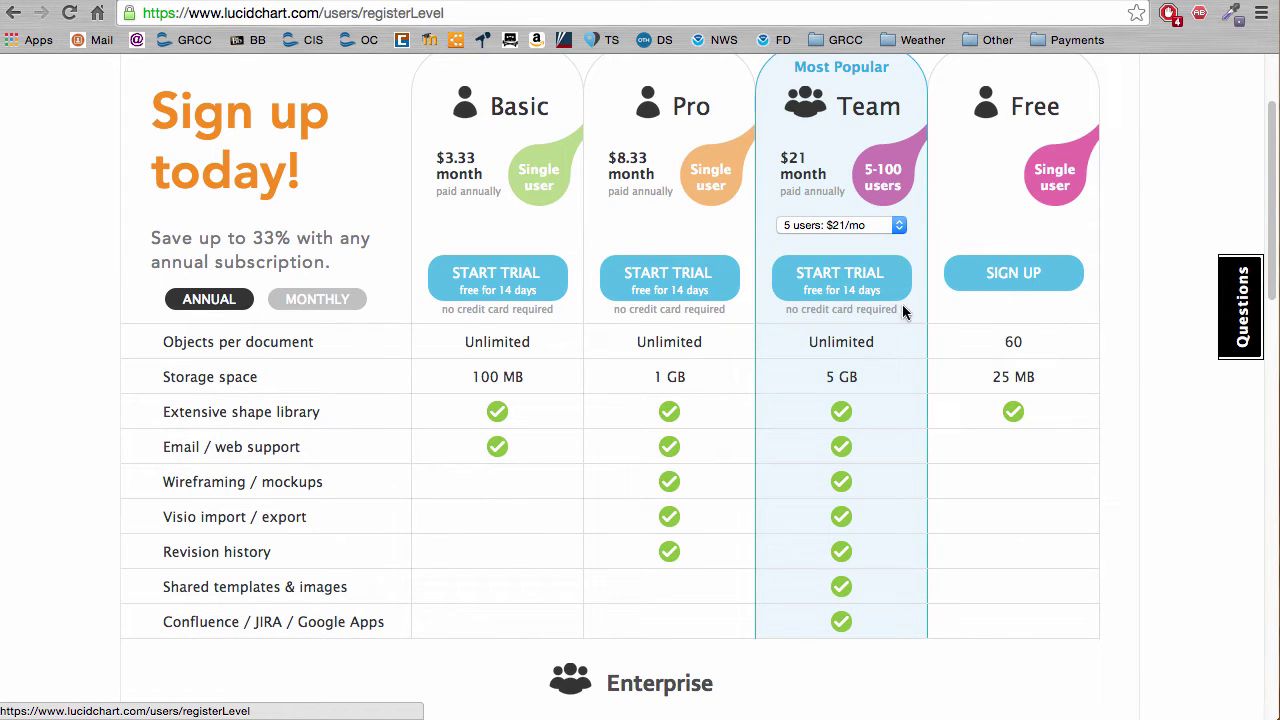
View the registration form for the Free plan and close it without registering
{"action": "left_click", "coordinate": [1000, 285]}
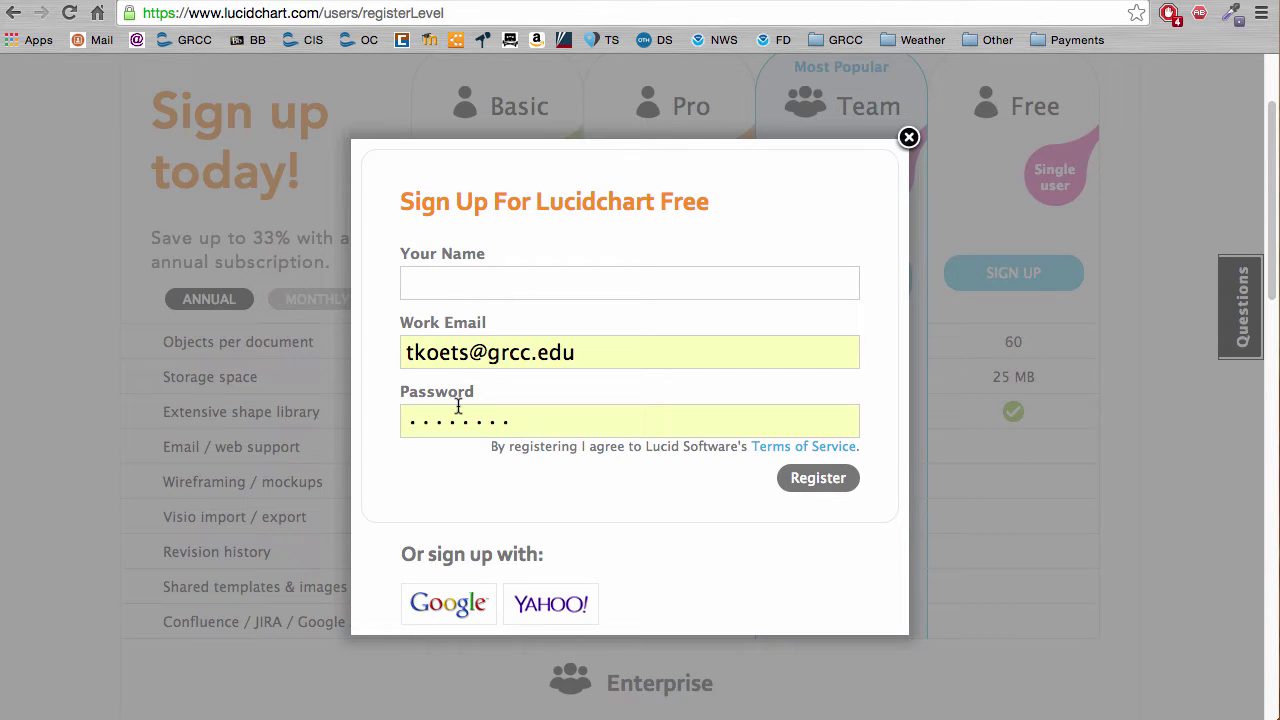
{"action": "left_click", "coordinate": [792, 480]}
{"action": "left_click", "coordinate": [908, 137]}
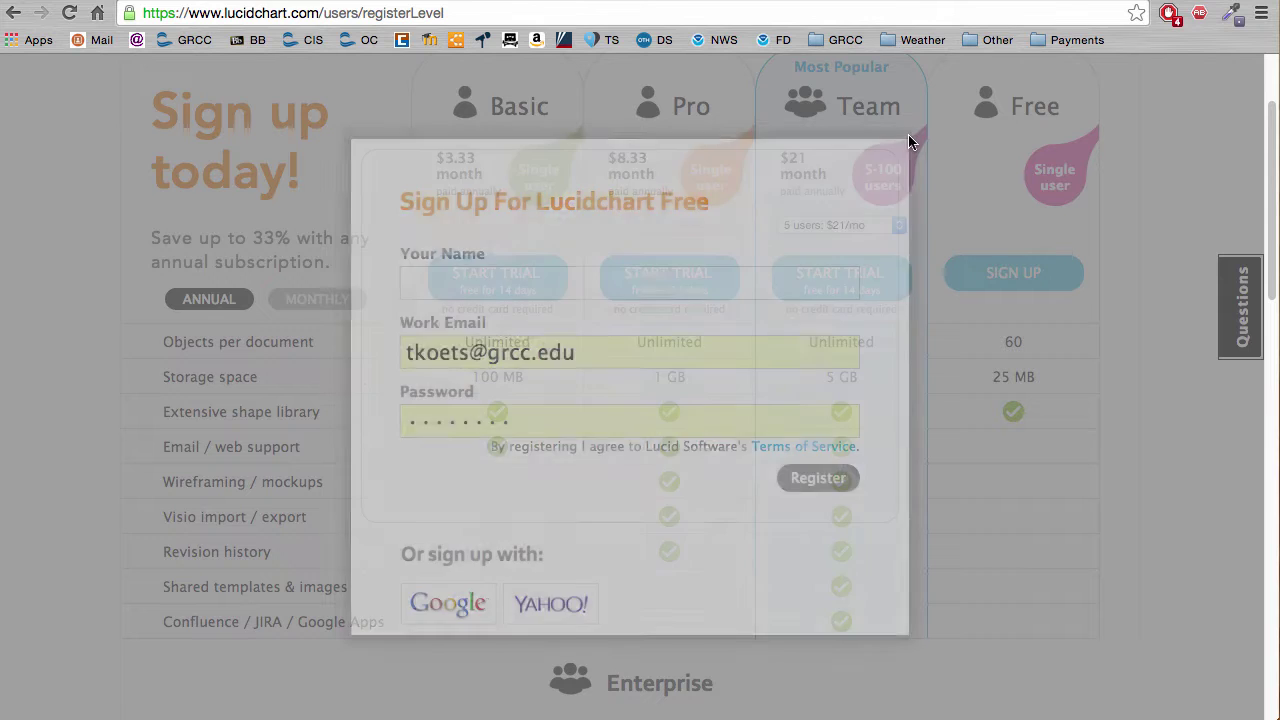
{"action": "scroll", "coordinate": [950, 240], "scroll_direction": "up", "scroll_amount": 3}
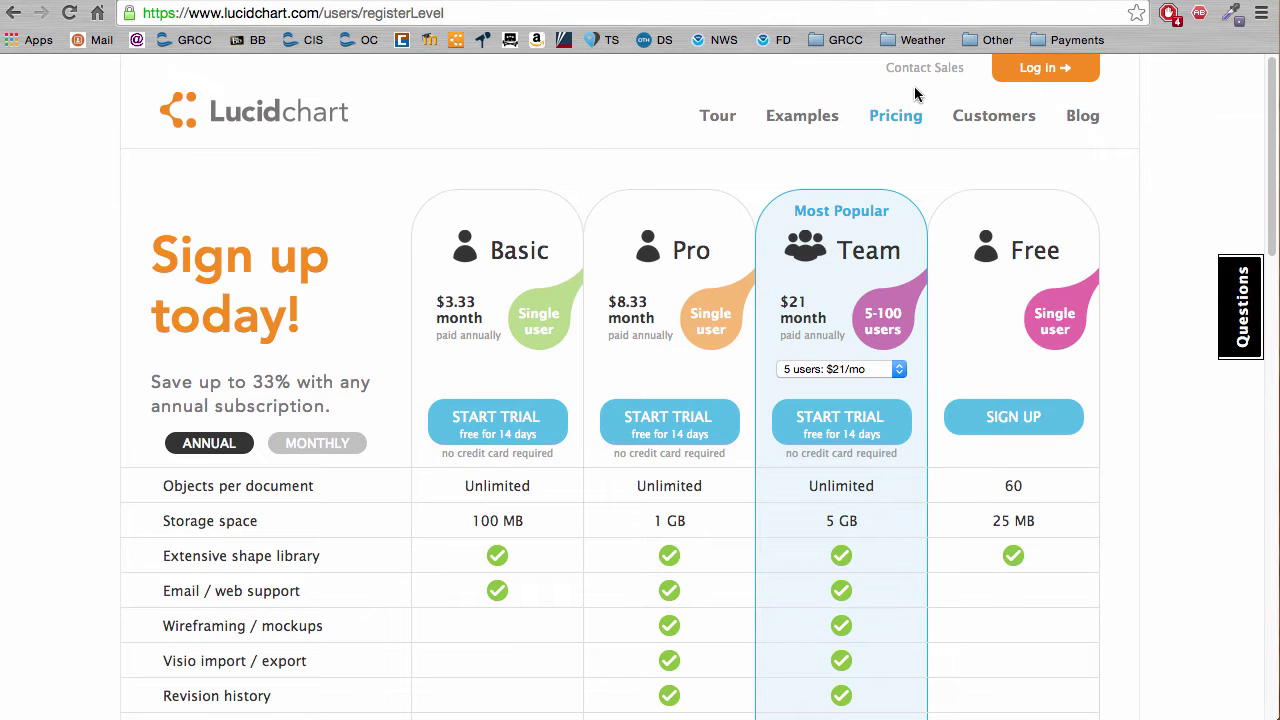
Return to the home page and log in to the existing account with the prefilled credentials
{"action": "left_click", "coordinate": [13, 12]}
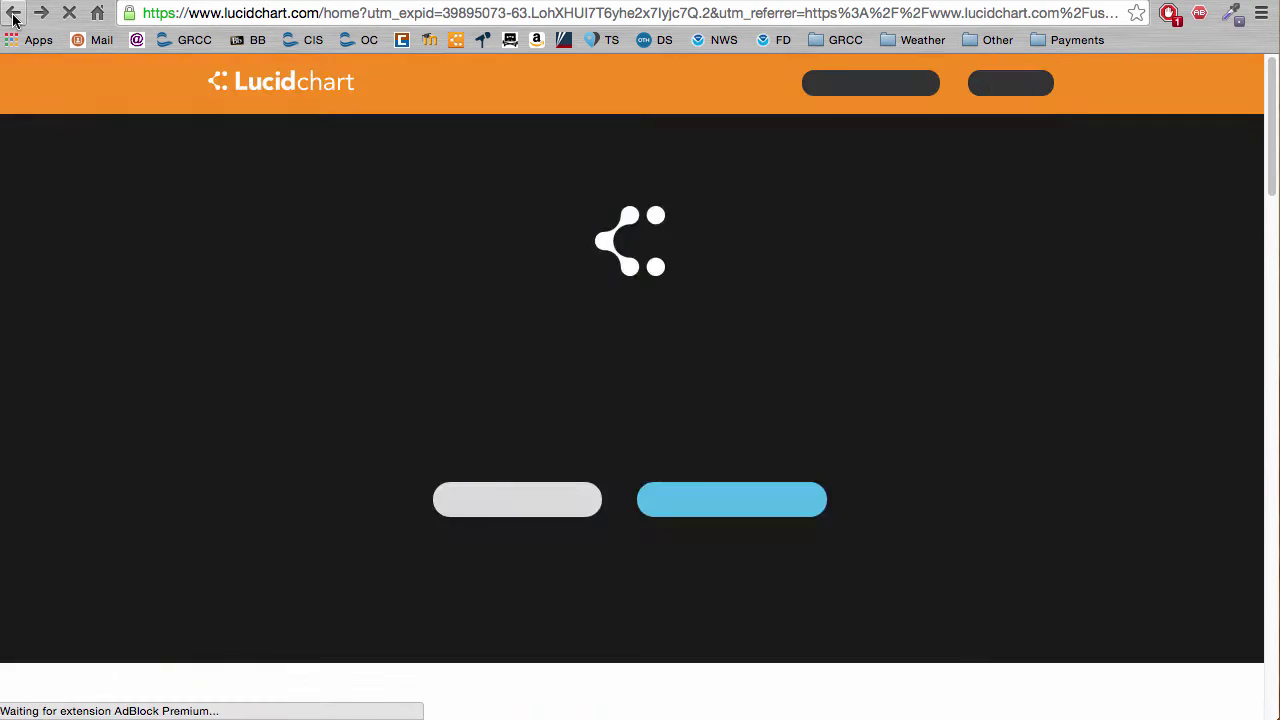
{"action": "left_click", "coordinate": [988, 84]}
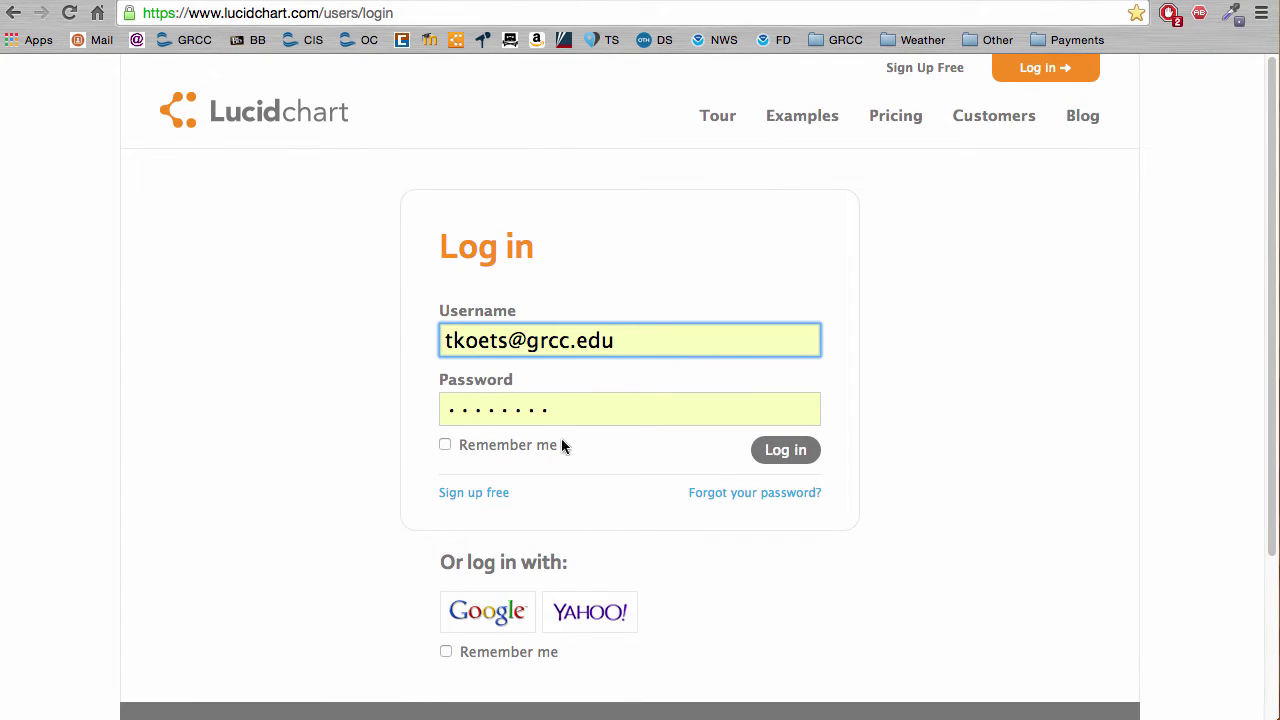
{"action": "left_click", "coordinate": [770, 449]}
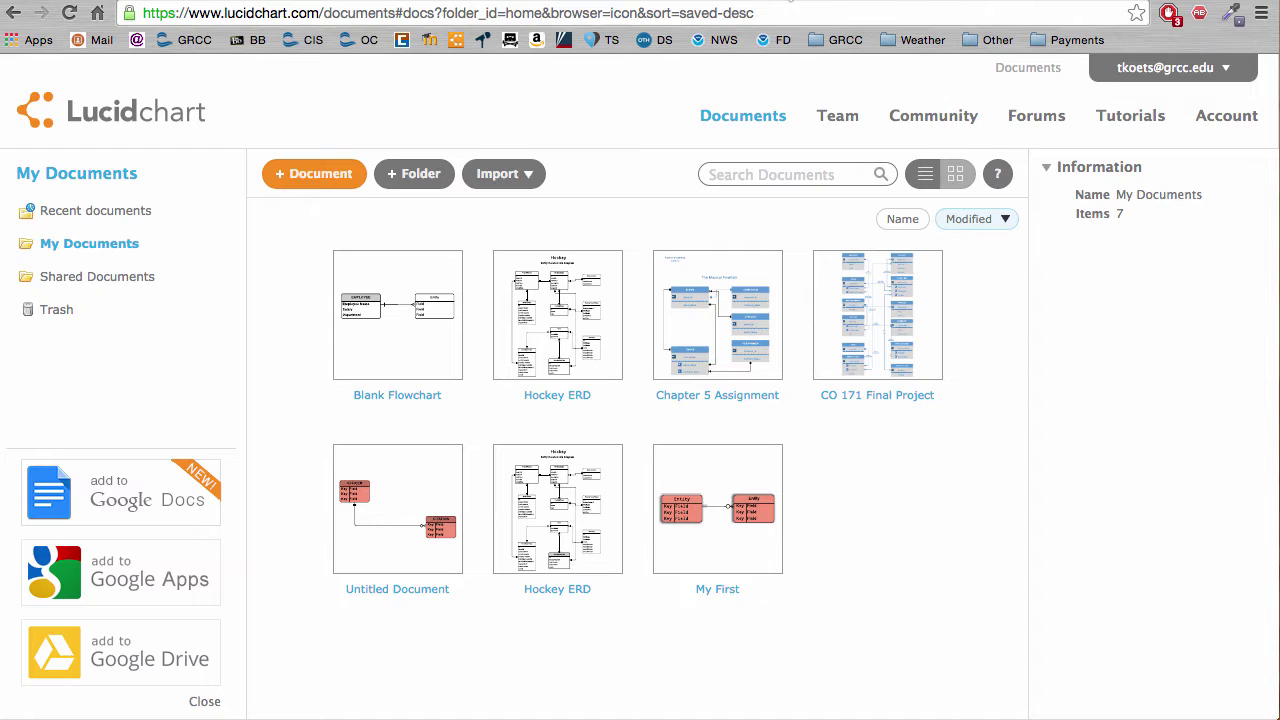
Create a new blank document and title it "Example for CO171"
{"action": "left_click", "coordinate": [309, 177]}
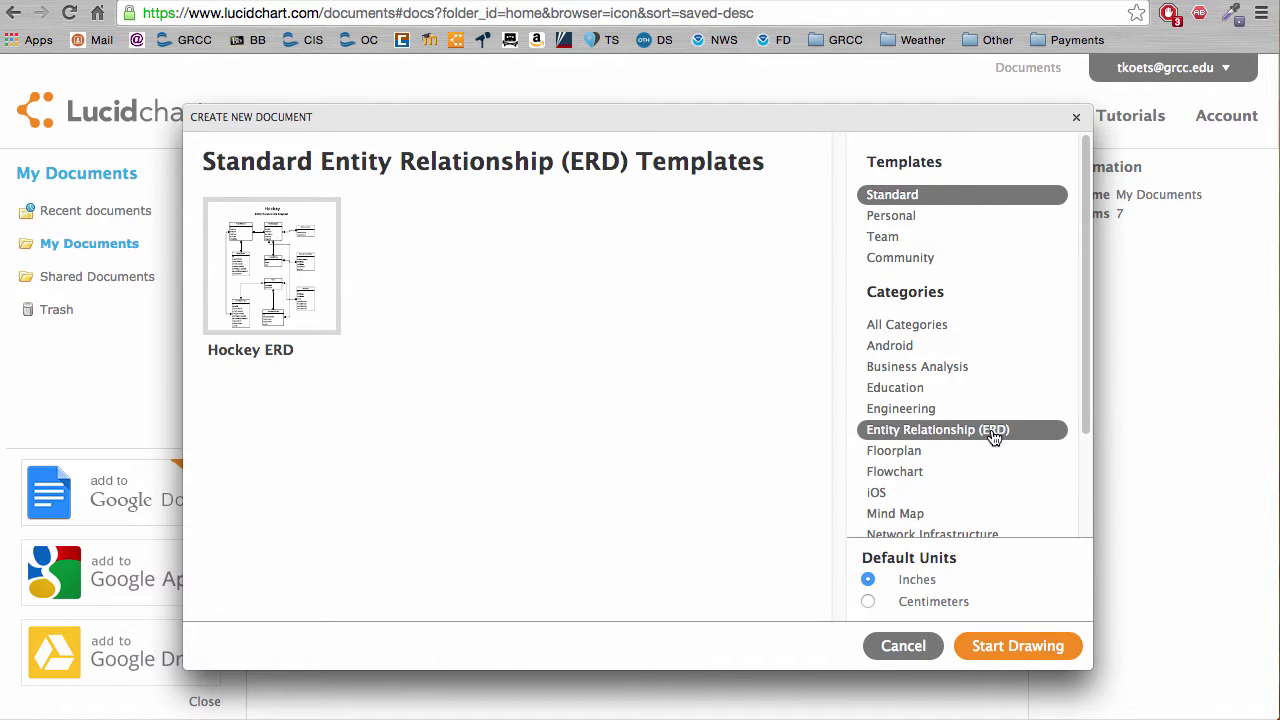
{"action": "left_click", "coordinate": [1010, 642]}
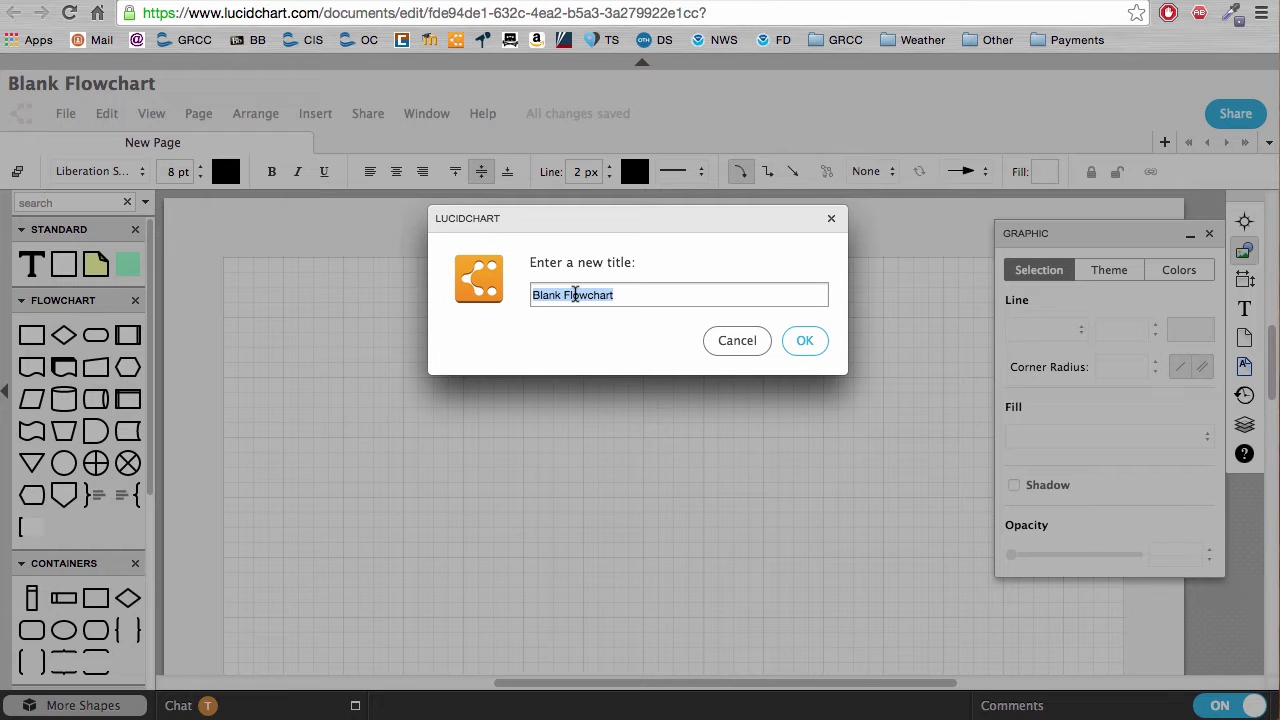
{"action": "type", "text": "Exa"}
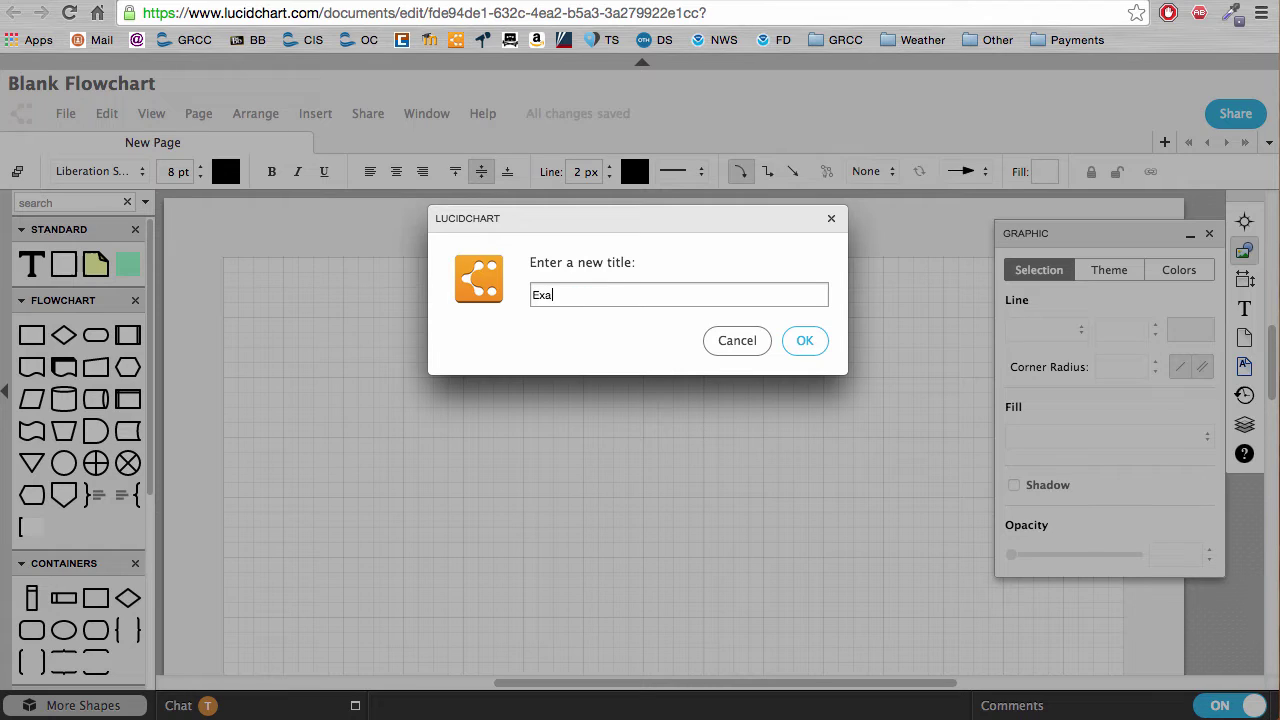
{"action": "key", "text": "BackSpace"}
{"action": "type", "text": "ample for COM"}
{"action": "key", "text": "BackSpace"}
{"action": "type", "text": "171"}
{"action": "left_click", "coordinate": [795, 343]}
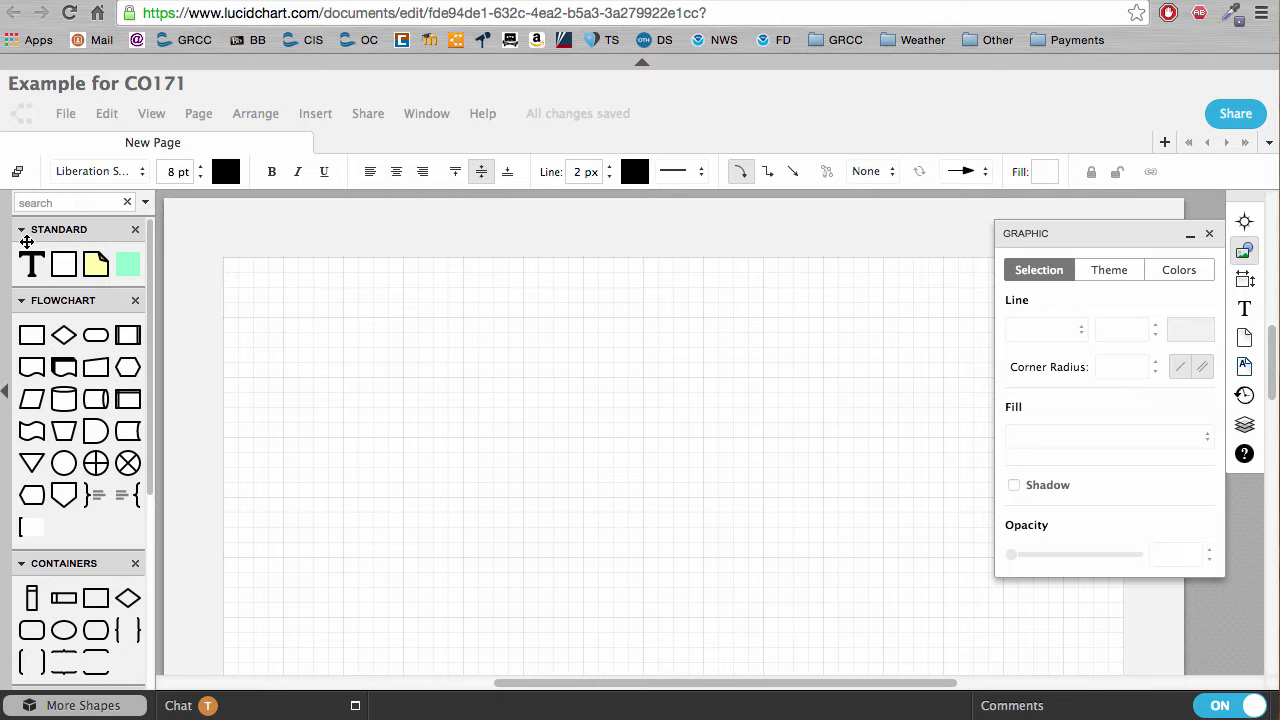
Remove the Flowchart, Containers and Shapes libraries from the shape toolbox
{"action": "scroll", "coordinate": [63, 400], "scroll_direction": "down", "scroll_amount": 2}
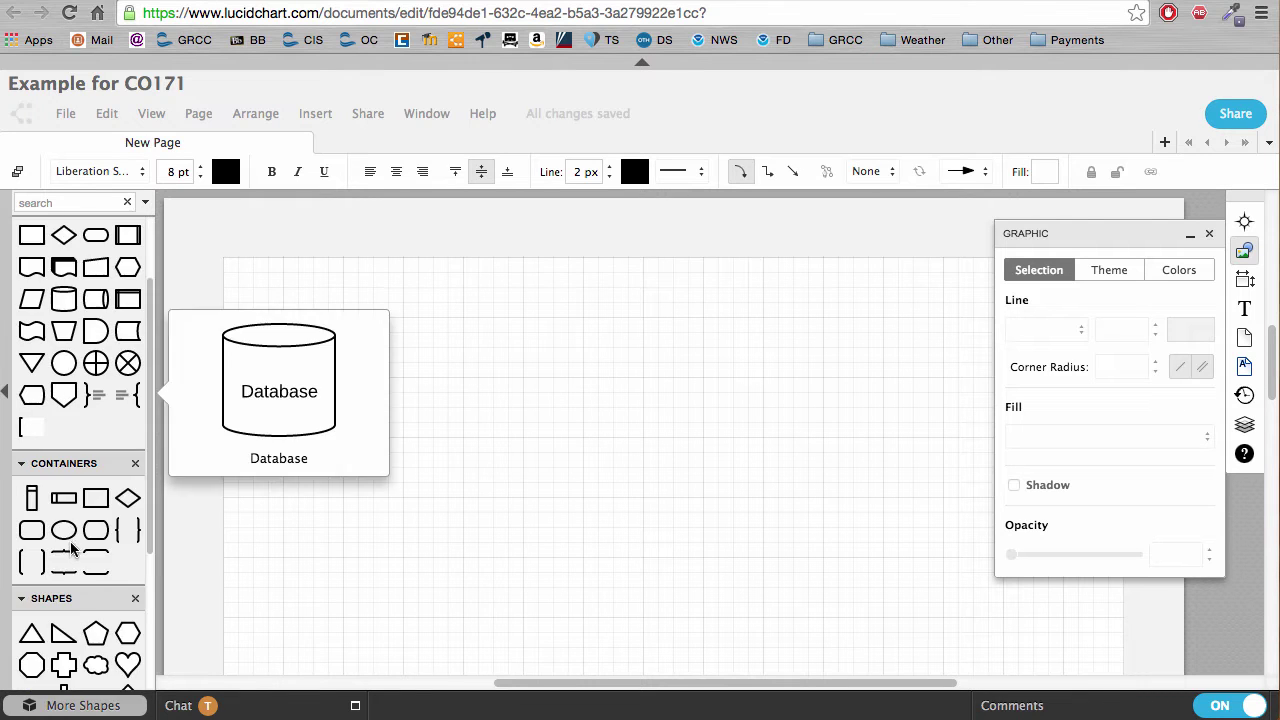
{"action": "scroll", "coordinate": [71, 548], "scroll_direction": "down", "scroll_amount": 4}
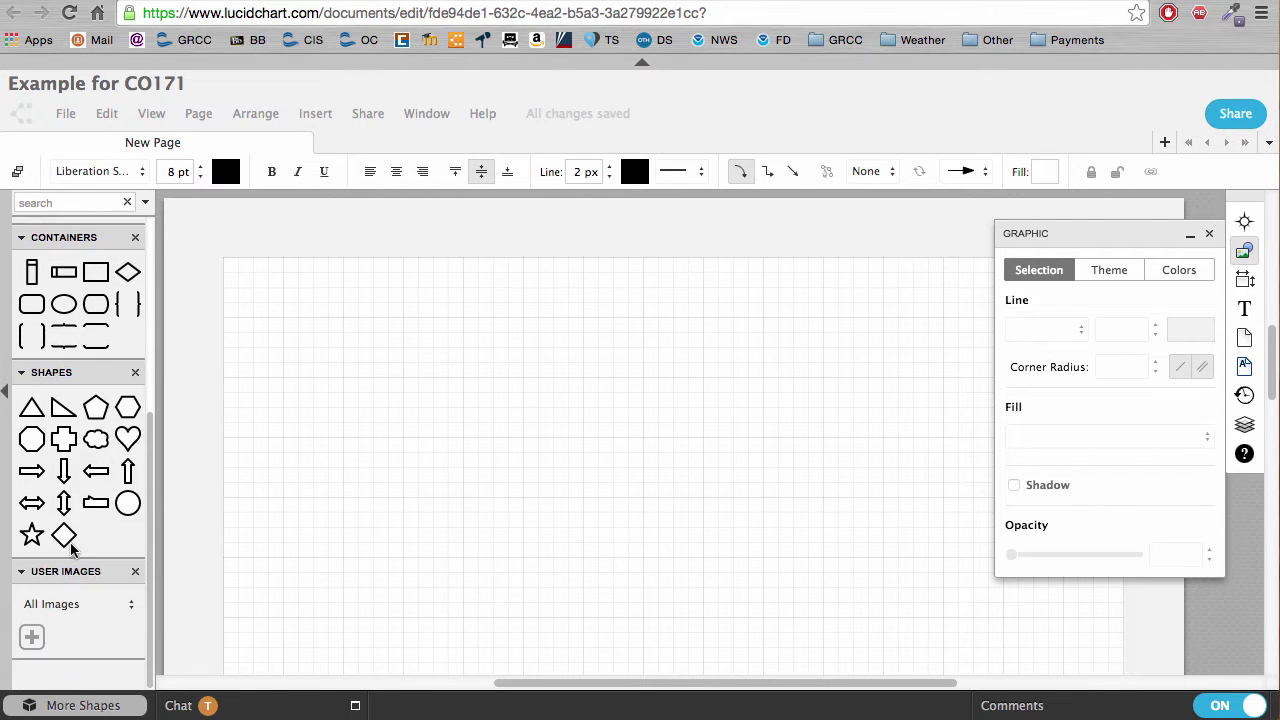
{"action": "mouse_move", "coordinate": [71, 547]}
{"action": "scroll", "coordinate": [66, 520], "scroll_direction": "up", "scroll_amount": 6}
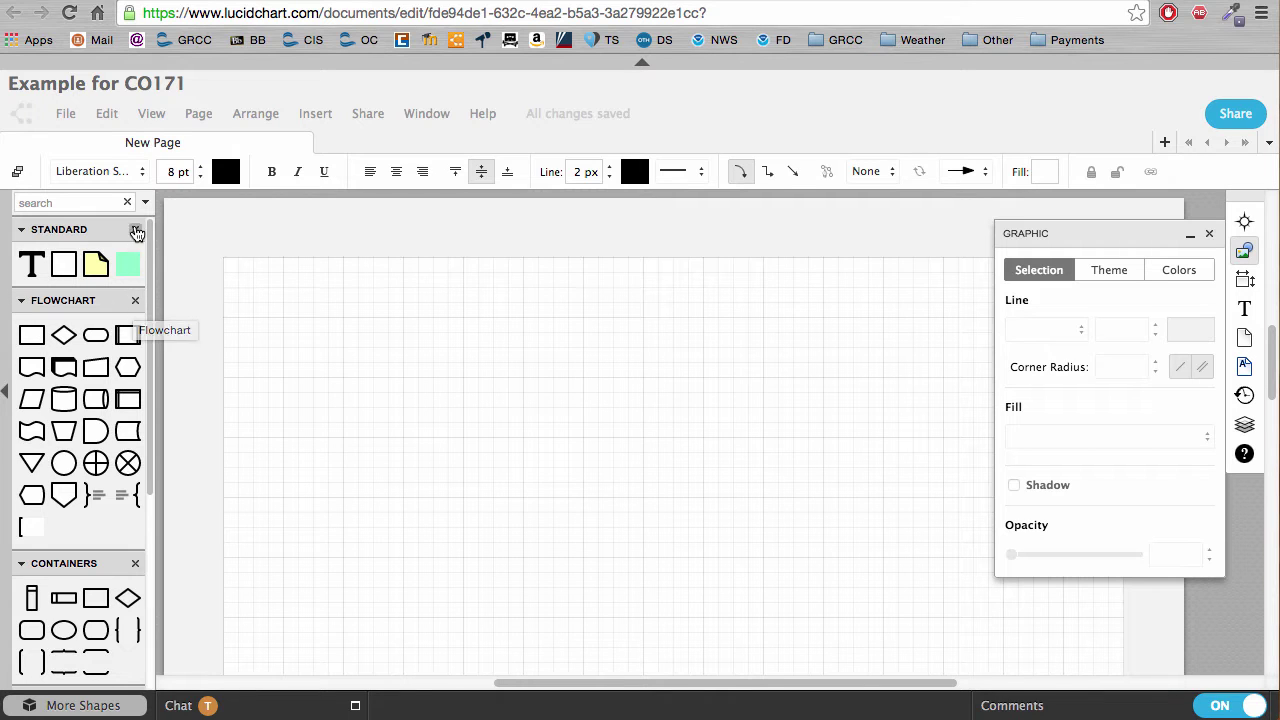
{"action": "left_click", "coordinate": [136, 302]}
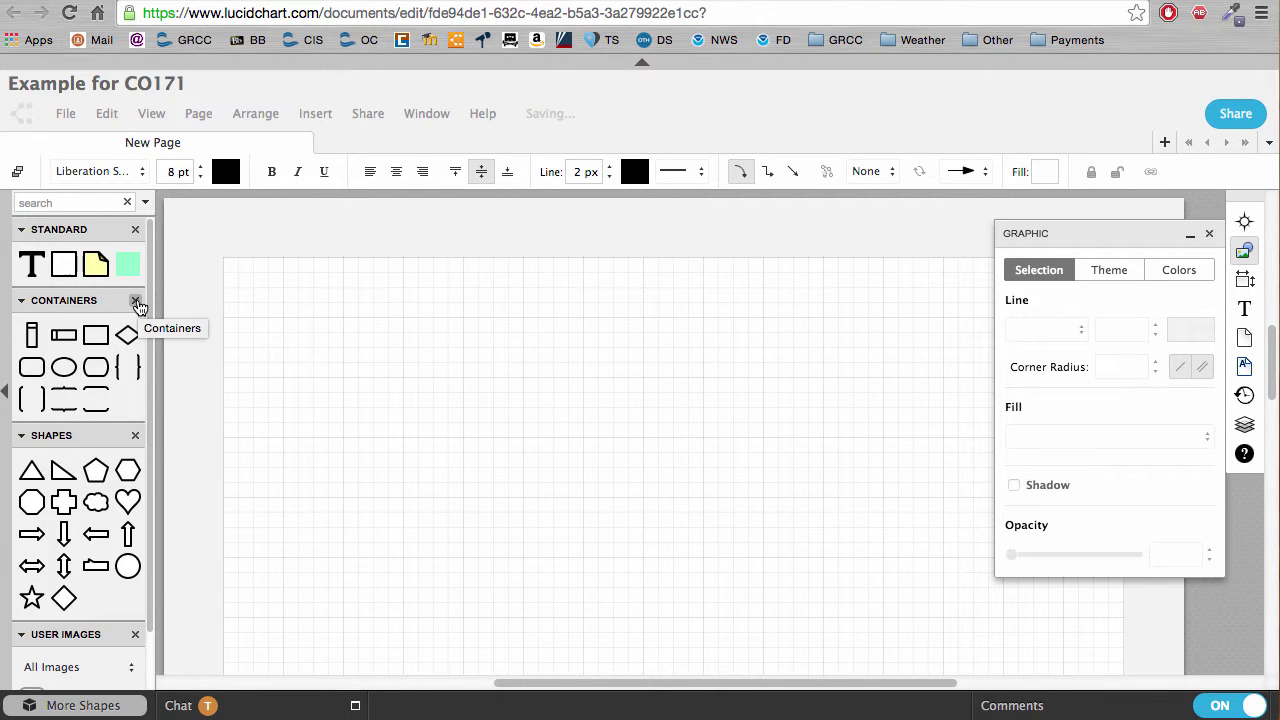
{"action": "left_click", "coordinate": [140, 302]}
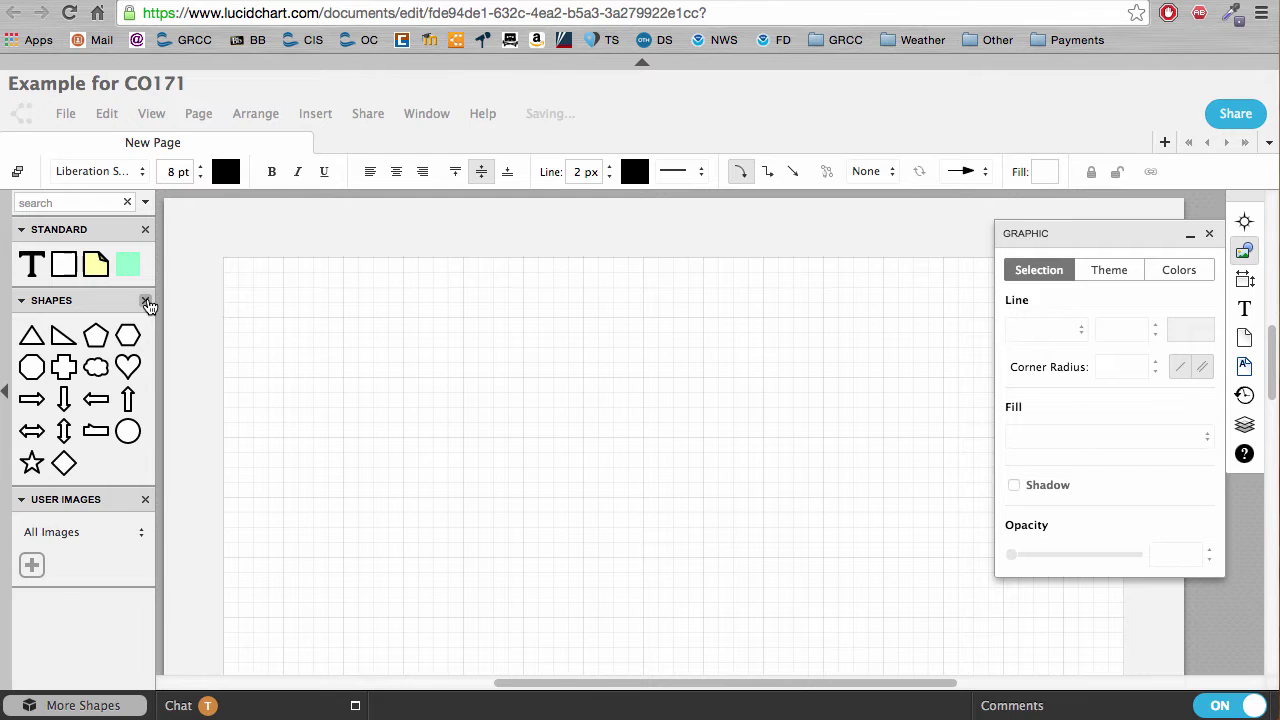
{"action": "left_click", "coordinate": [146, 302]}
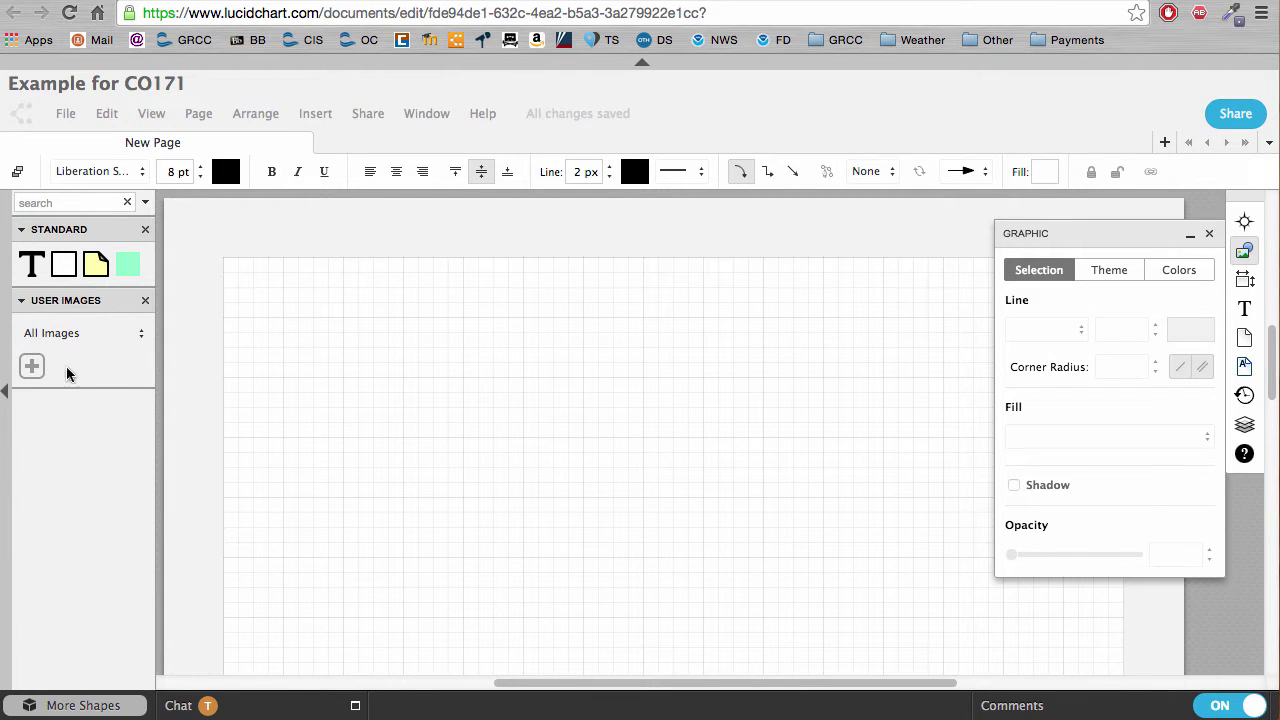
Add the Entity Relationship shape library to the toolbox and save the library selection
{"action": "left_click", "coordinate": [84, 706]}
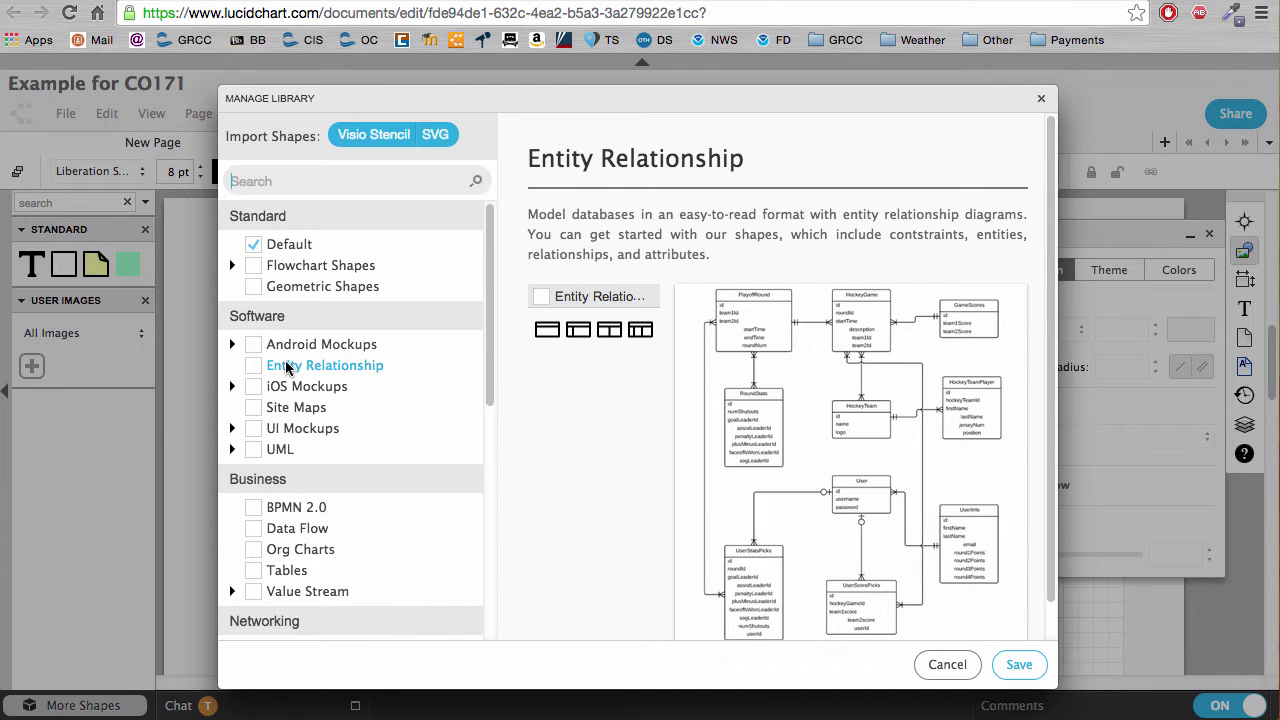
{"action": "left_click", "coordinate": [252, 369]}
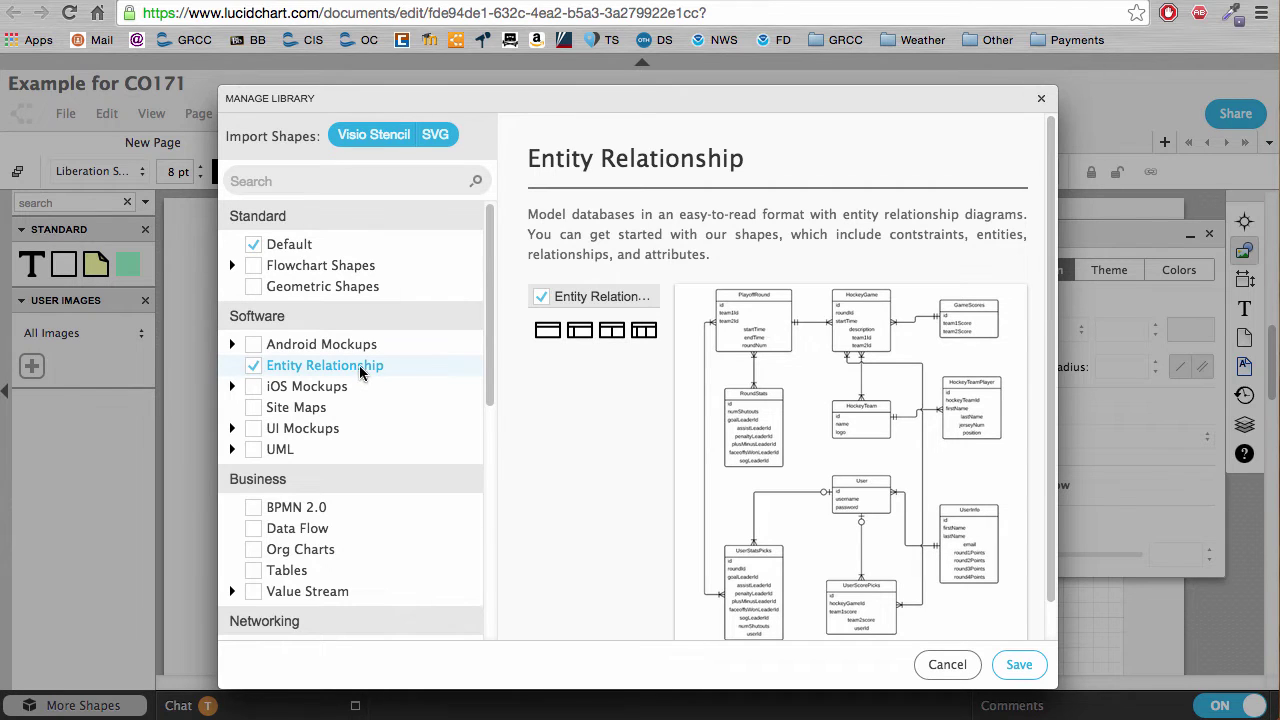
{"action": "left_click", "coordinate": [1024, 672]}
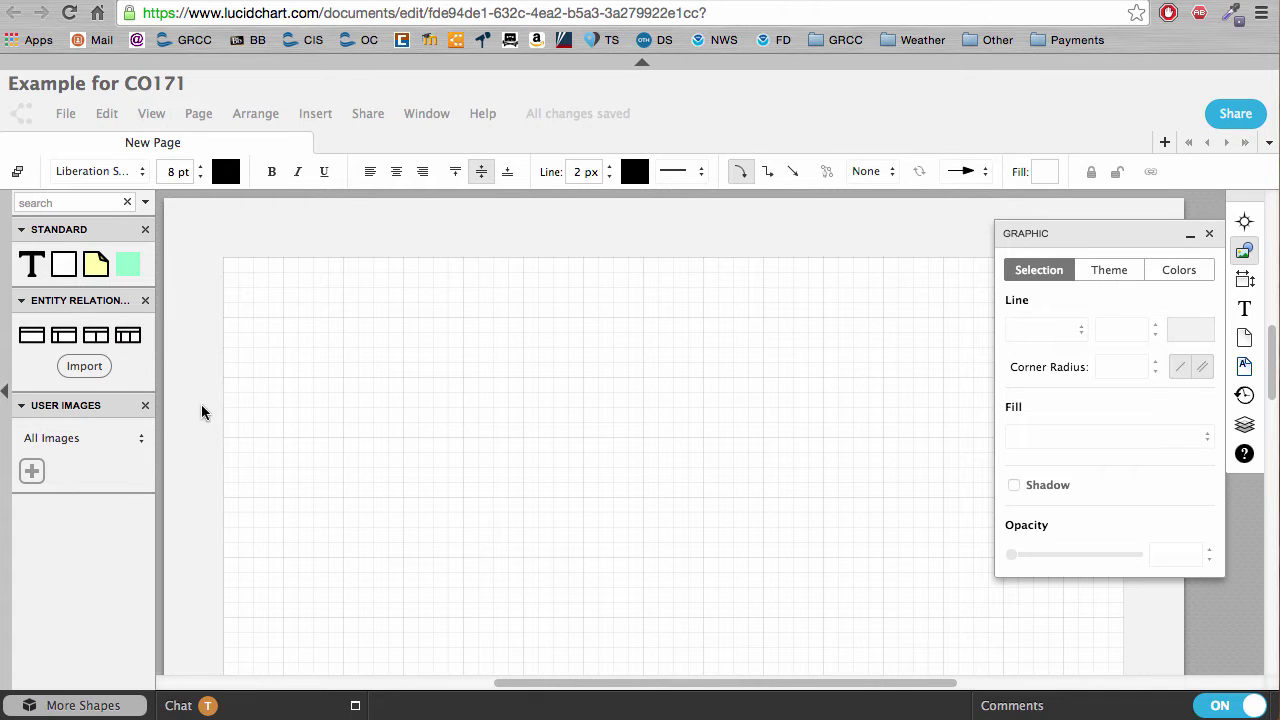
Place a single-column Entity shape near the page's upper-left corner with Shaded Header on and alternate row color off
{"action": "mouse_move", "coordinate": [33, 342]}
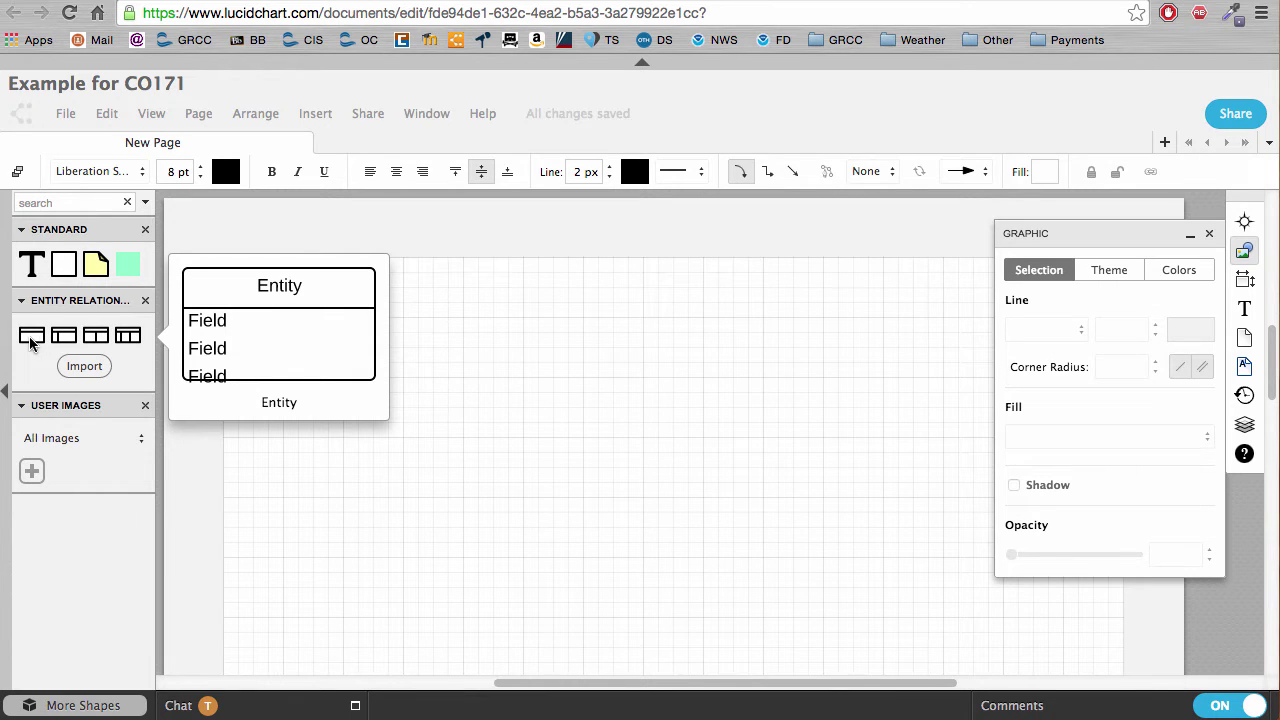
{"action": "left_click_drag", "start_coordinate": [30, 343], "coordinate": [383, 369]}
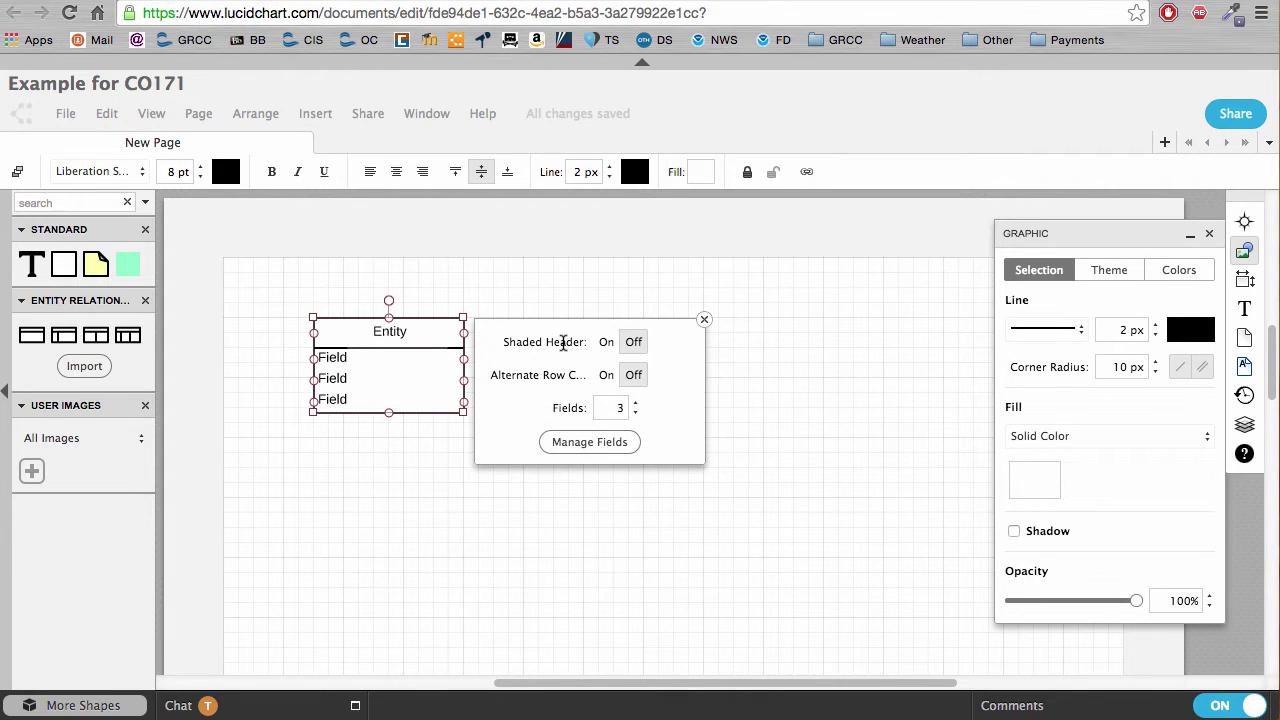
{"action": "left_click", "coordinate": [605, 343]}
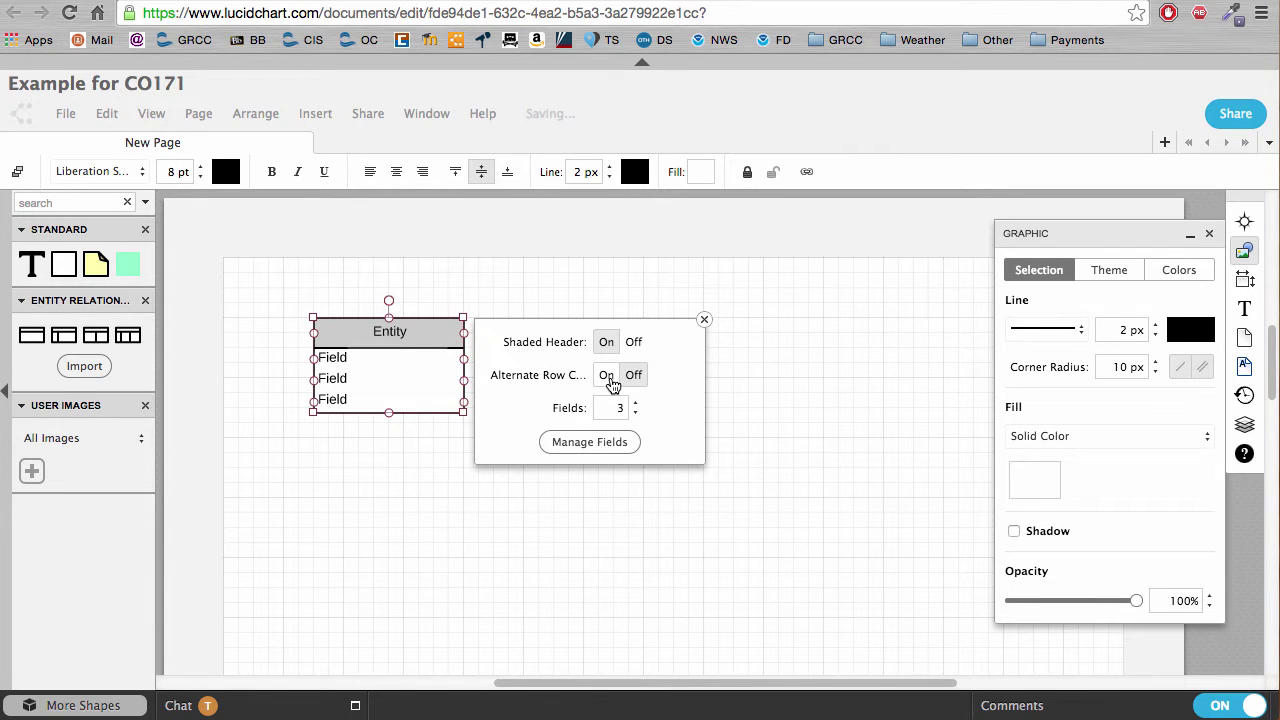
{"action": "left_click", "coordinate": [608, 378]}
{"action": "left_click", "coordinate": [633, 376]}
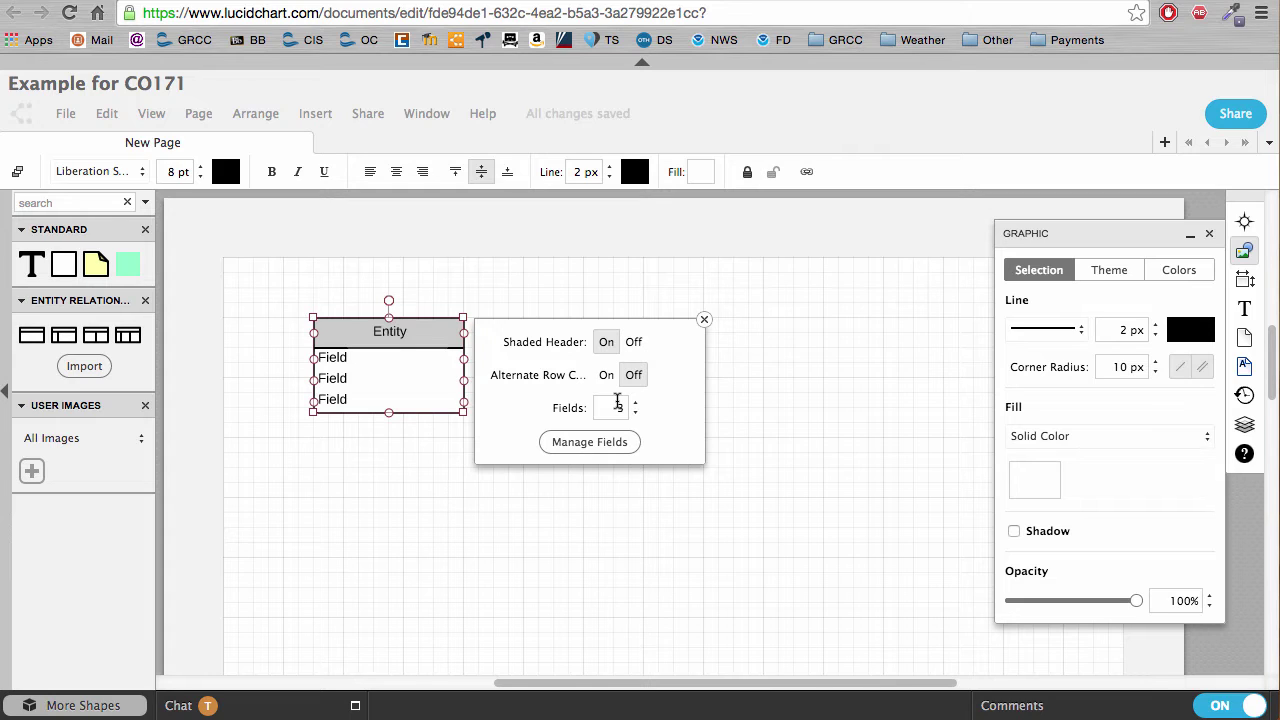
Name the entity's first two fields "Employee ID" and "FirstName"
{"action": "left_click", "coordinate": [585, 447]}
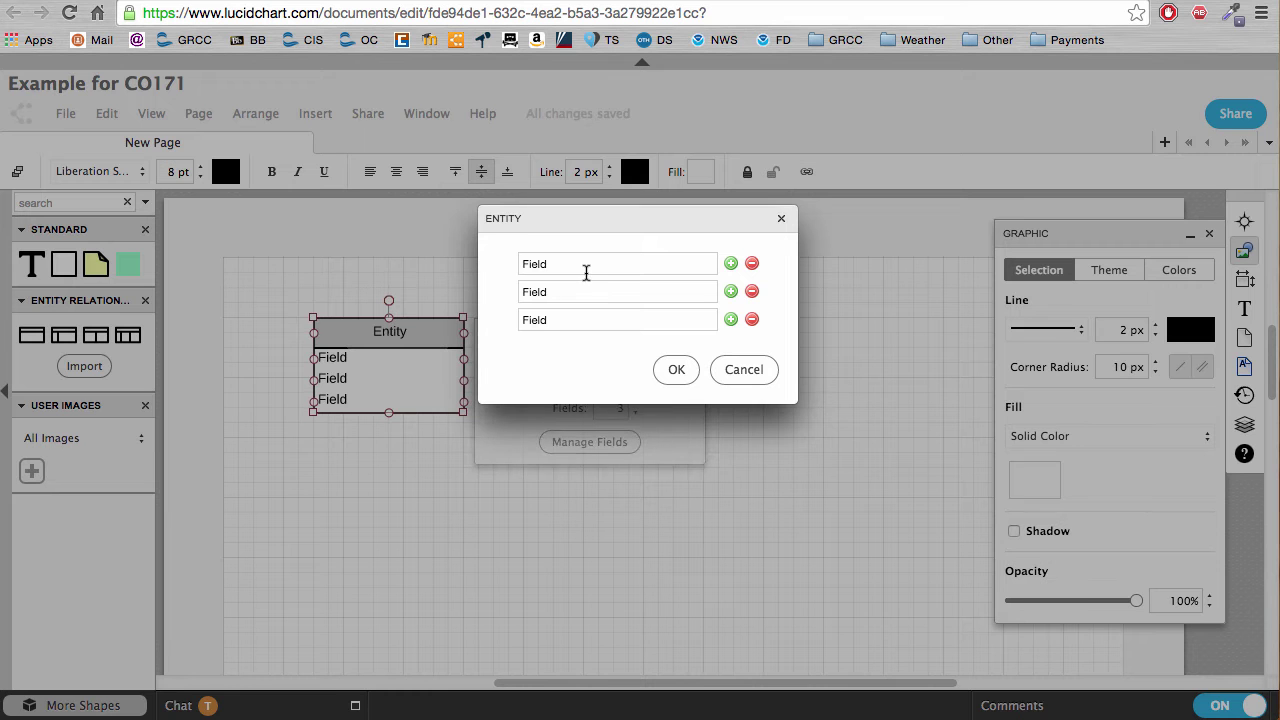
{"action": "double_click", "coordinate": [581, 262]}
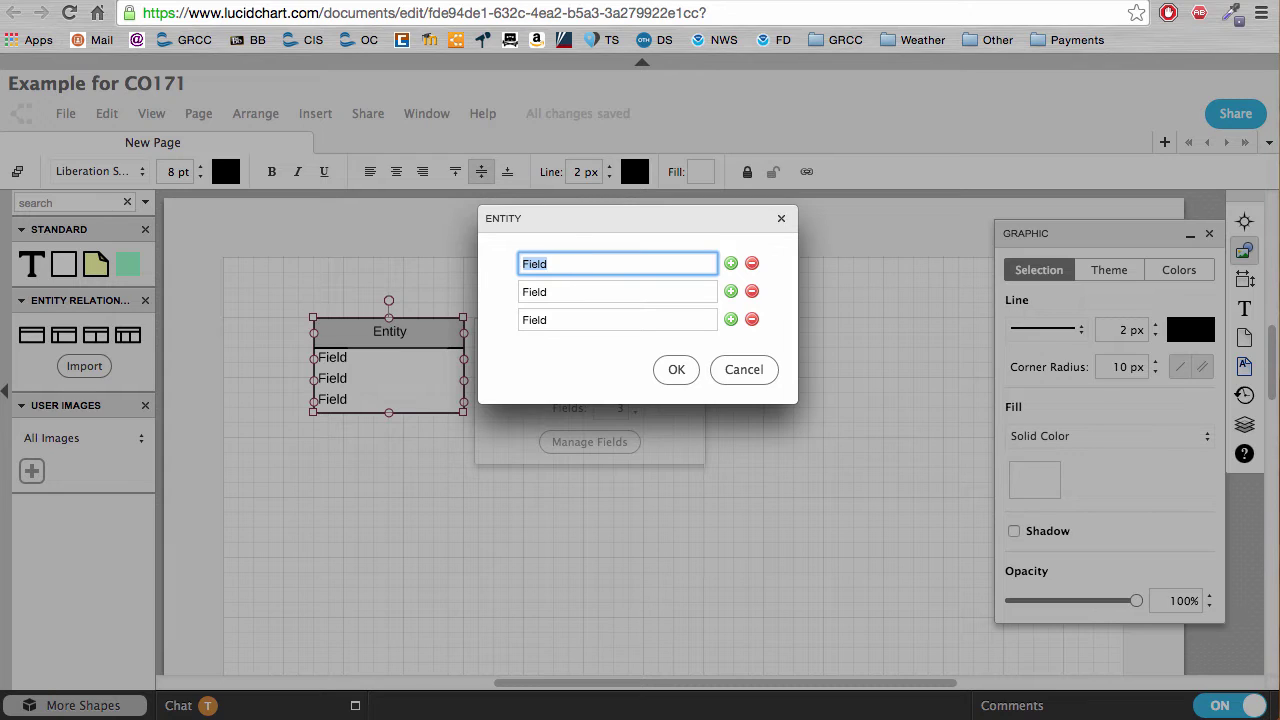
{"action": "type", "text": "Employee ID"}
{"action": "key", "text": "Tab"}
{"action": "type", "text": "FirstName"}
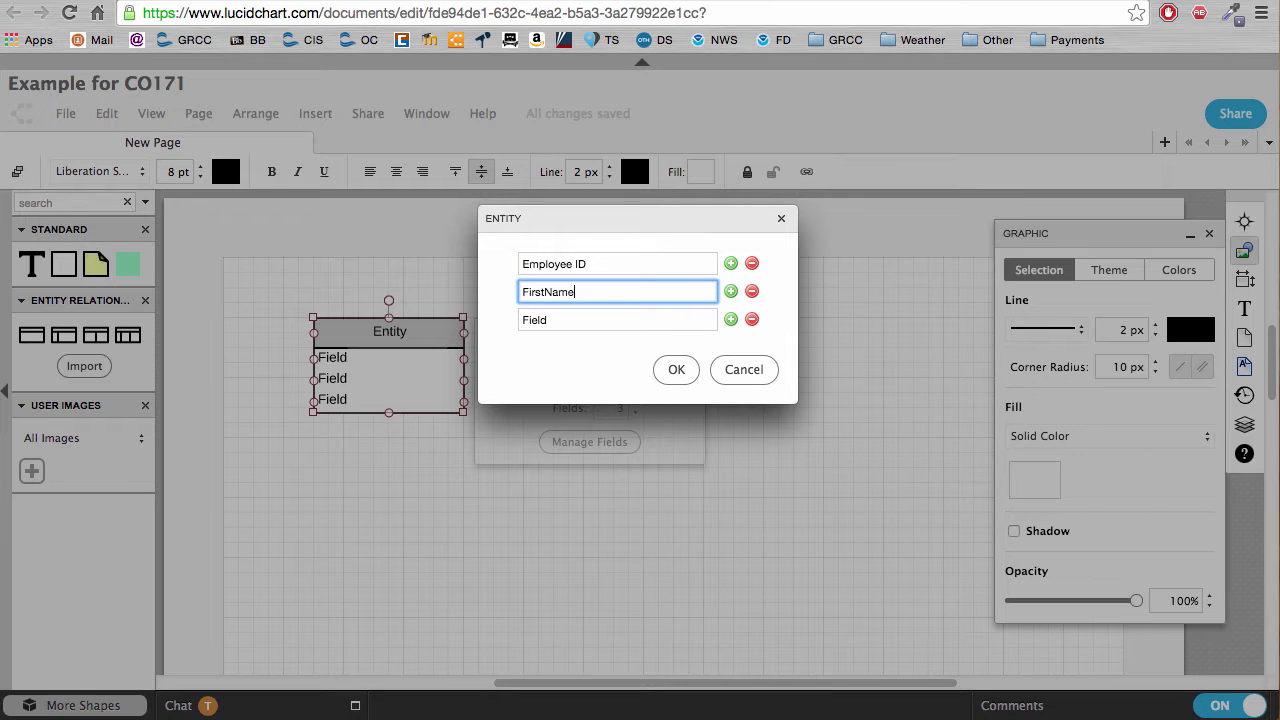
Shorten the entity's first field name to "EmpID"
{"action": "key", "text": "shift+Tab"}
{"action": "key", "text": "Home"}
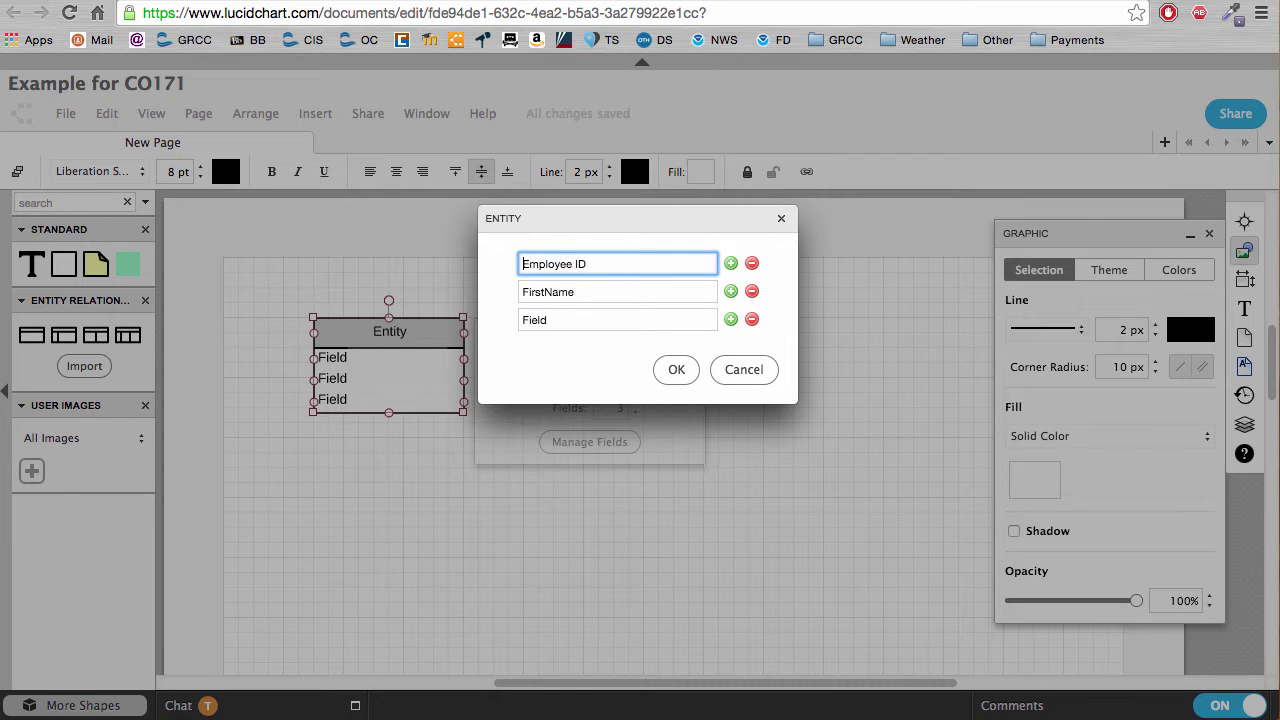
{"action": "key", "text": "Delete"}
{"action": "key", "text": "Delete"}
{"action": "key", "text": "Delete"}
{"action": "key", "text": "Delete"}
{"action": "key", "text": "Delete"}
{"action": "key", "text": "Delete"}
{"action": "key", "text": "Delete"}
{"action": "key", "text": "Delete"}
{"action": "key", "text": "Delete"}
{"action": "key", "text": "Delete"}
{"action": "type", "text": "EmpI"}
Name the entity's third field "LastName", add a fourth field named "Salary", and apply the field list
{"action": "double_click", "coordinate": [540, 319]}
{"action": "type", "text": "LastName"}
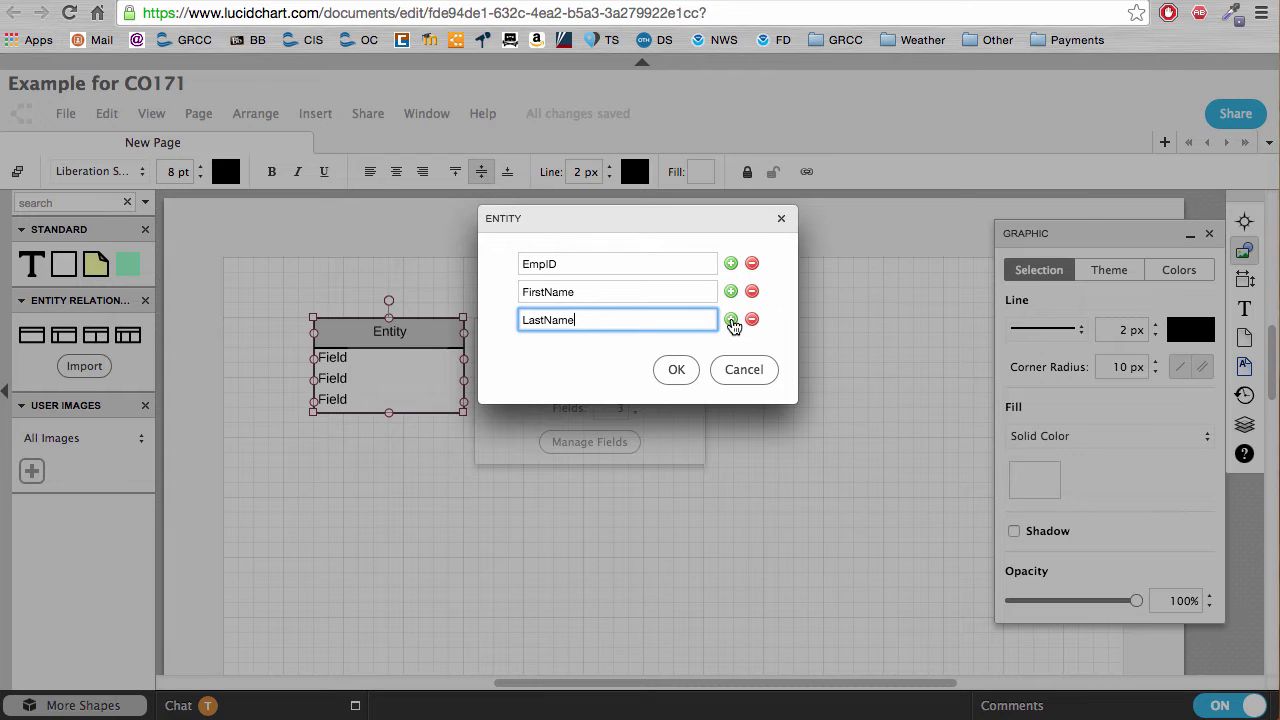
{"action": "left_click", "coordinate": [731, 320]}
{"action": "left_click", "coordinate": [637, 342]}
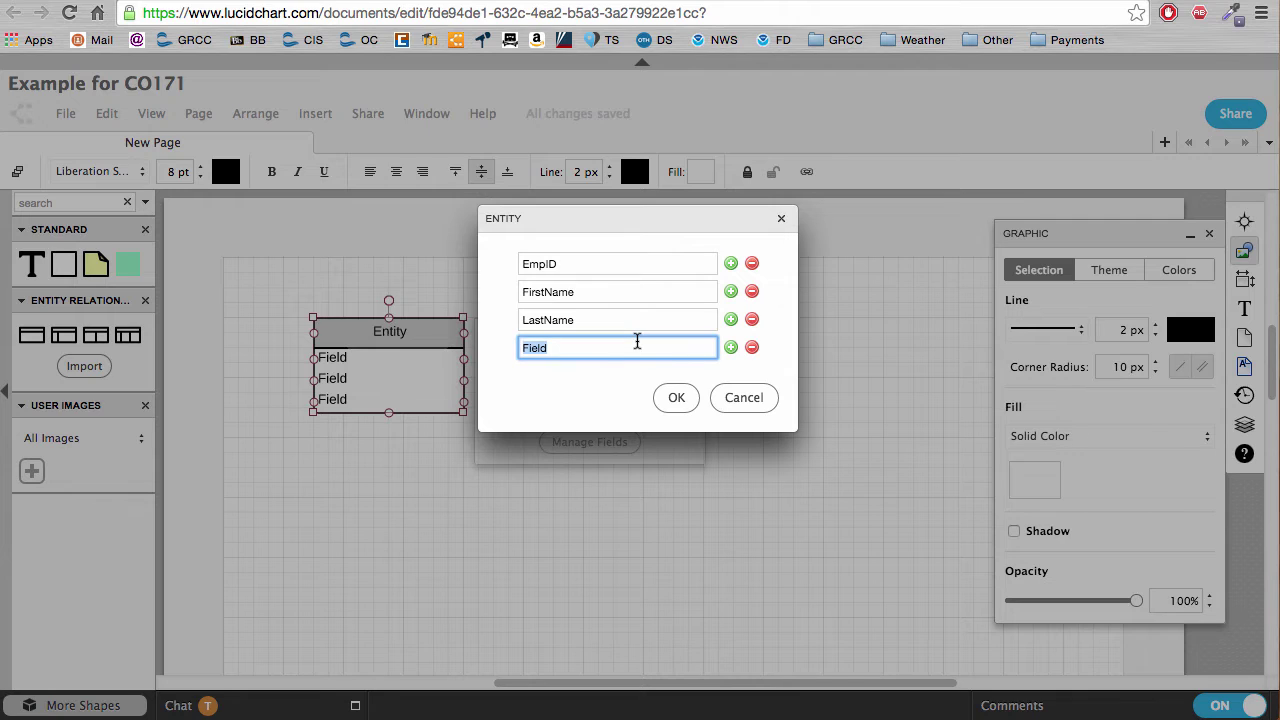
{"action": "type", "text": "Salary"}
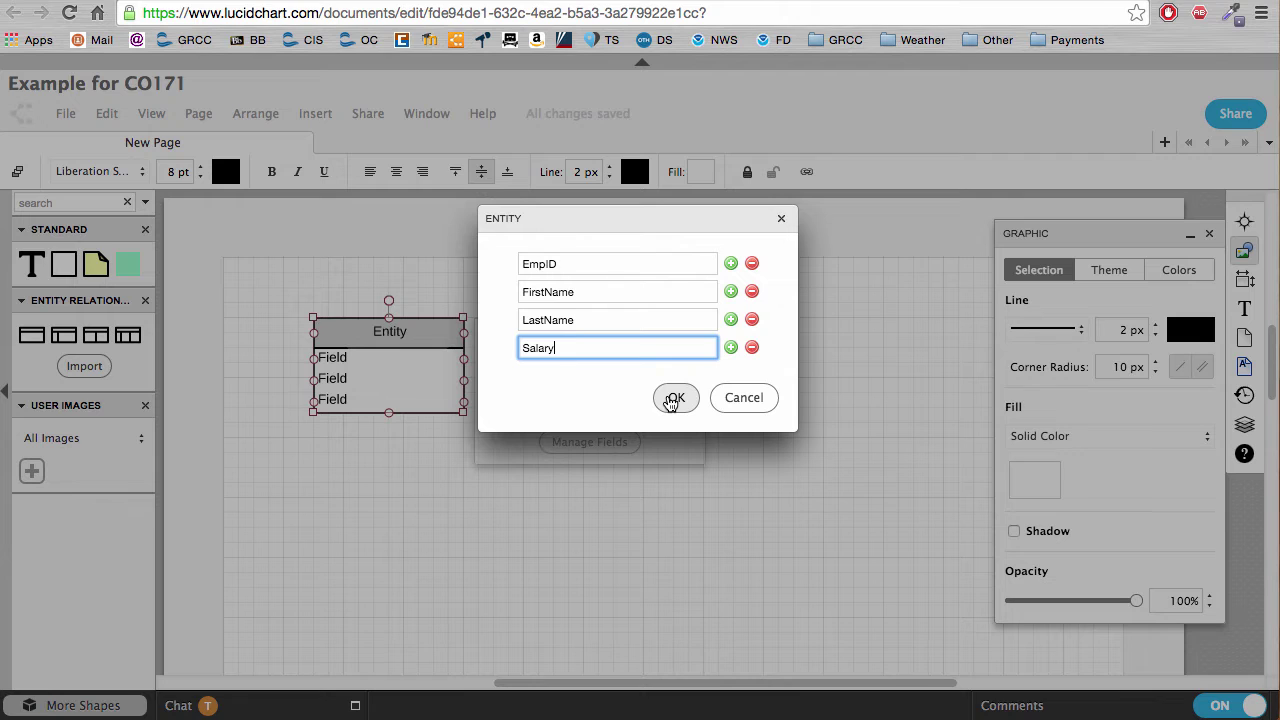
{"action": "left_click", "coordinate": [672, 400]}
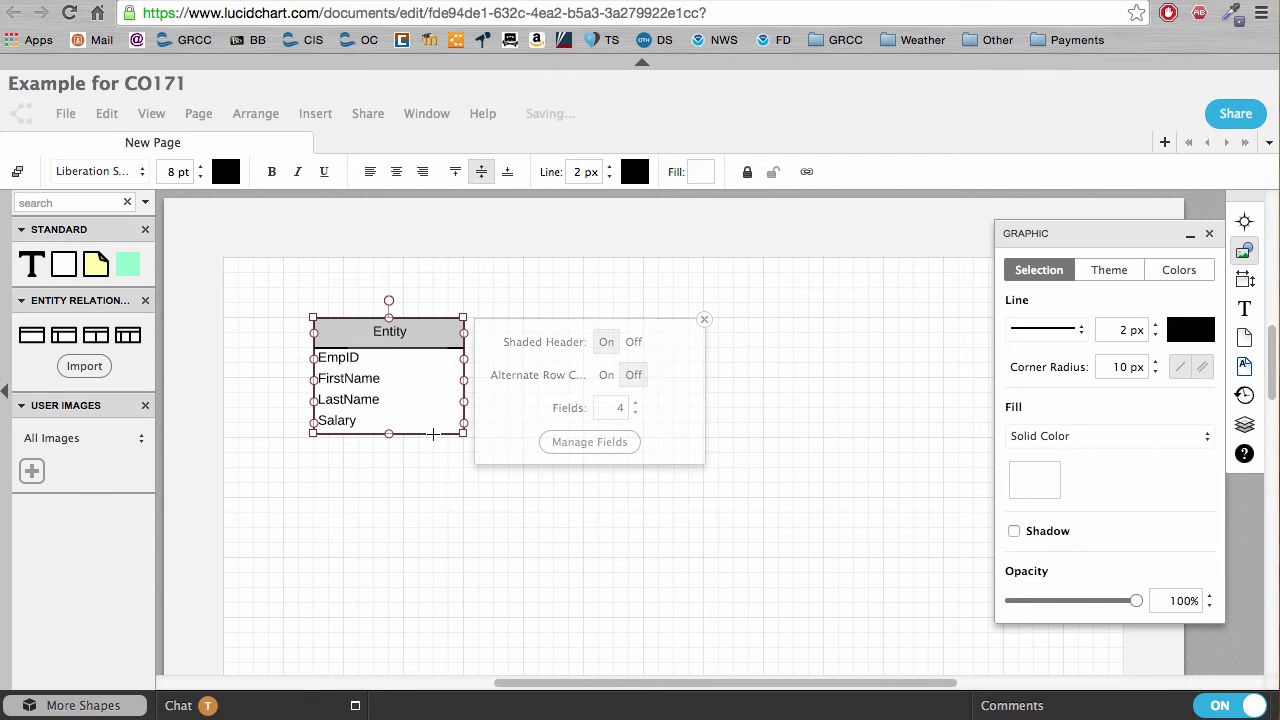
{"action": "double_click", "coordinate": [355, 400]}
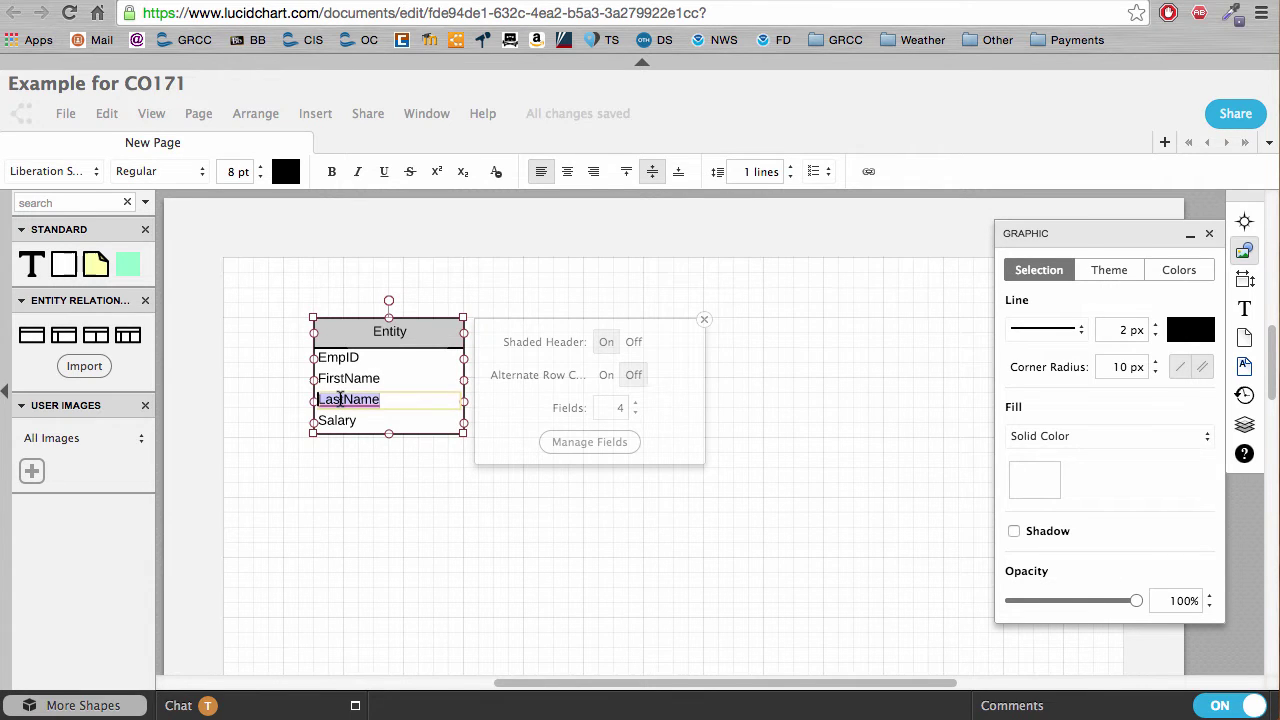
{"action": "key", "text": "Escape"}
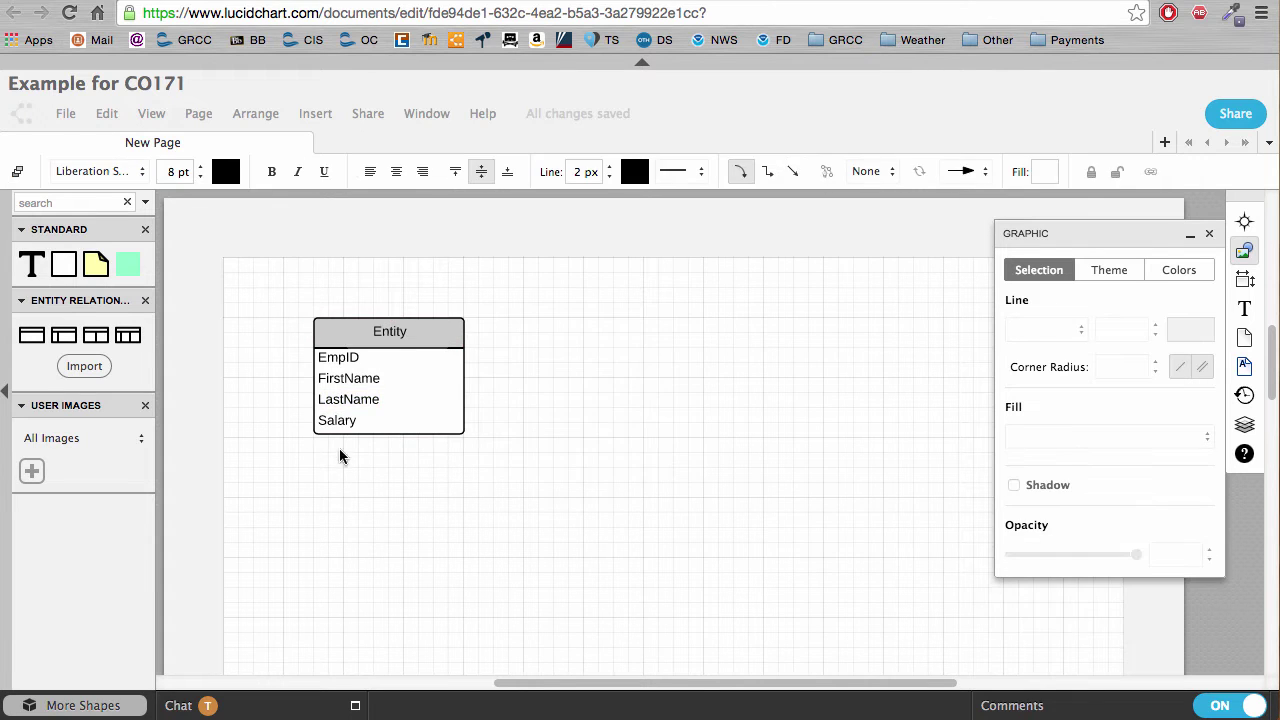
{"action": "left_click", "coordinate": [338, 423]}
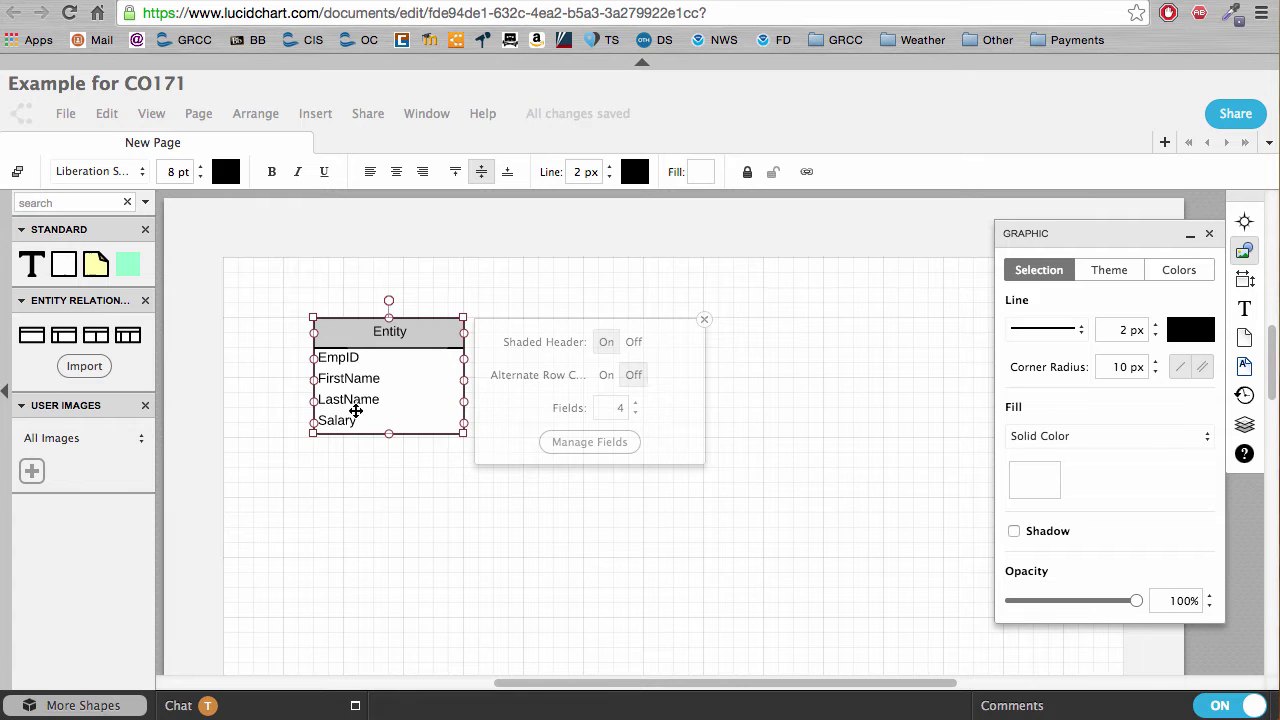
{"action": "left_click", "coordinate": [574, 446]}
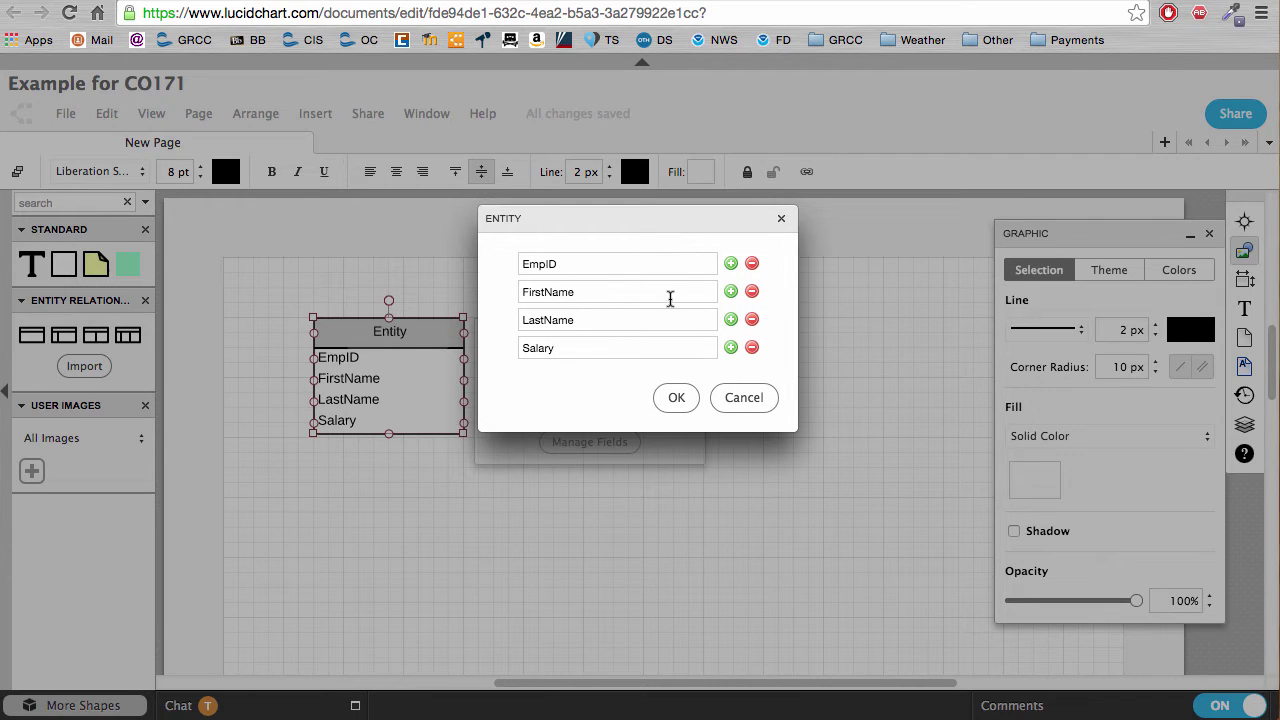
{"action": "left_click", "coordinate": [735, 409]}
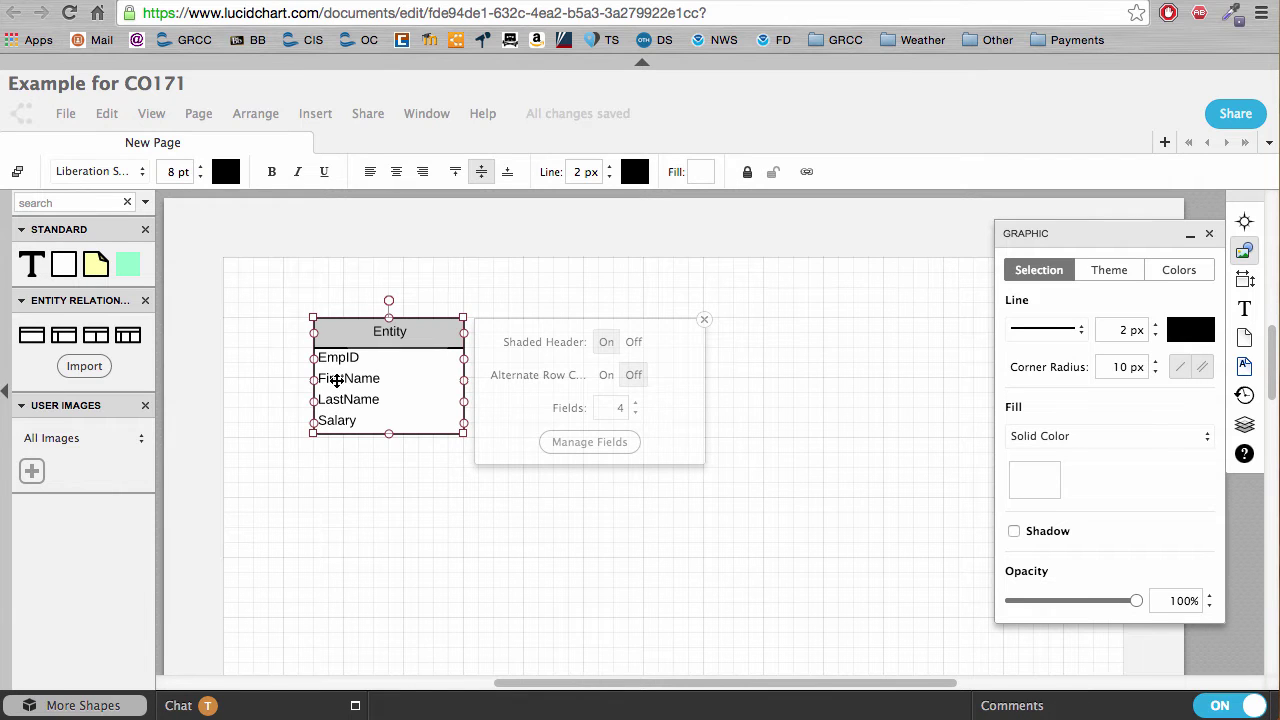
{"action": "double_click", "coordinate": [340, 379]}
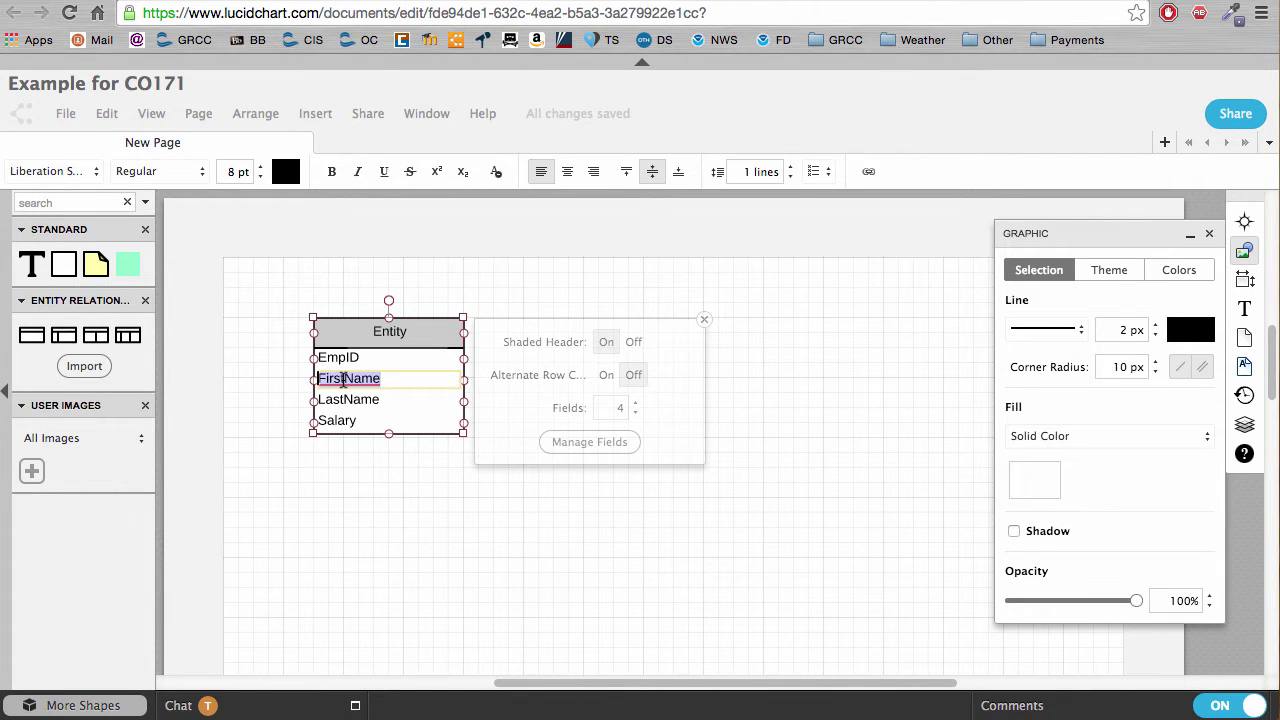
{"action": "left_click", "coordinate": [419, 547]}
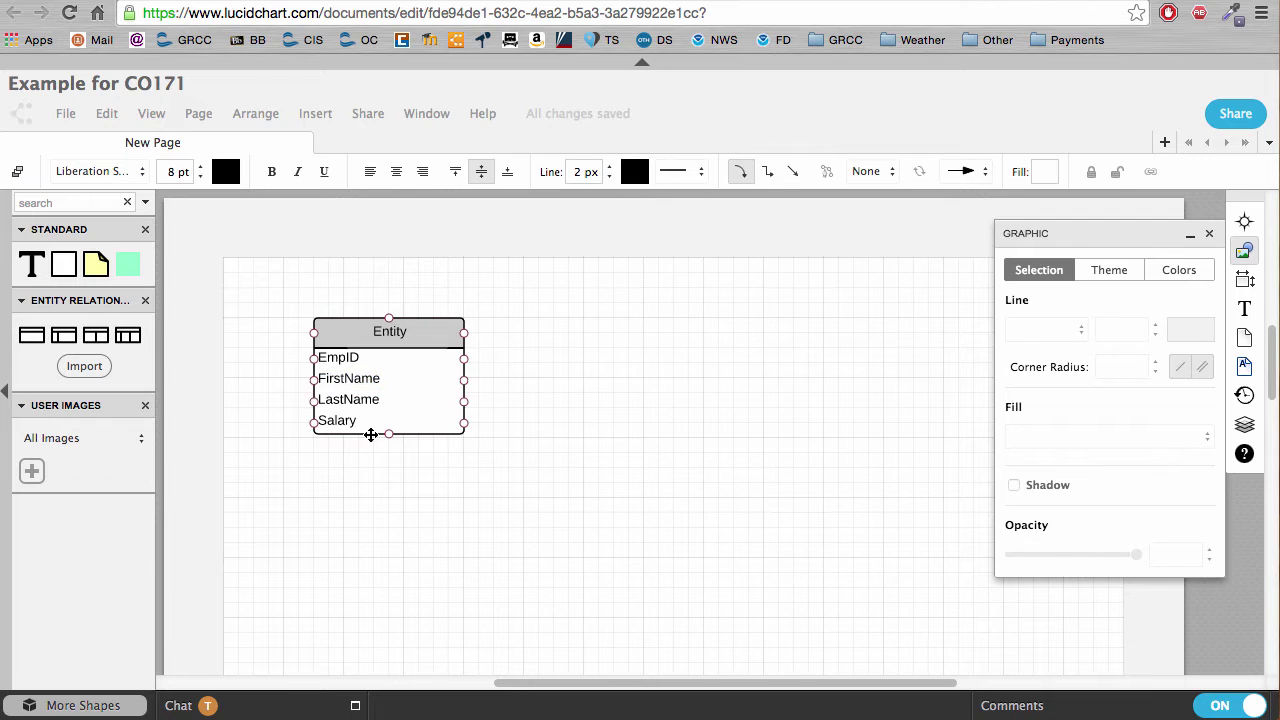
Retitle the entity containing the EmpID field as "EMPLOYEE"
{"action": "left_click", "coordinate": [374, 338]}
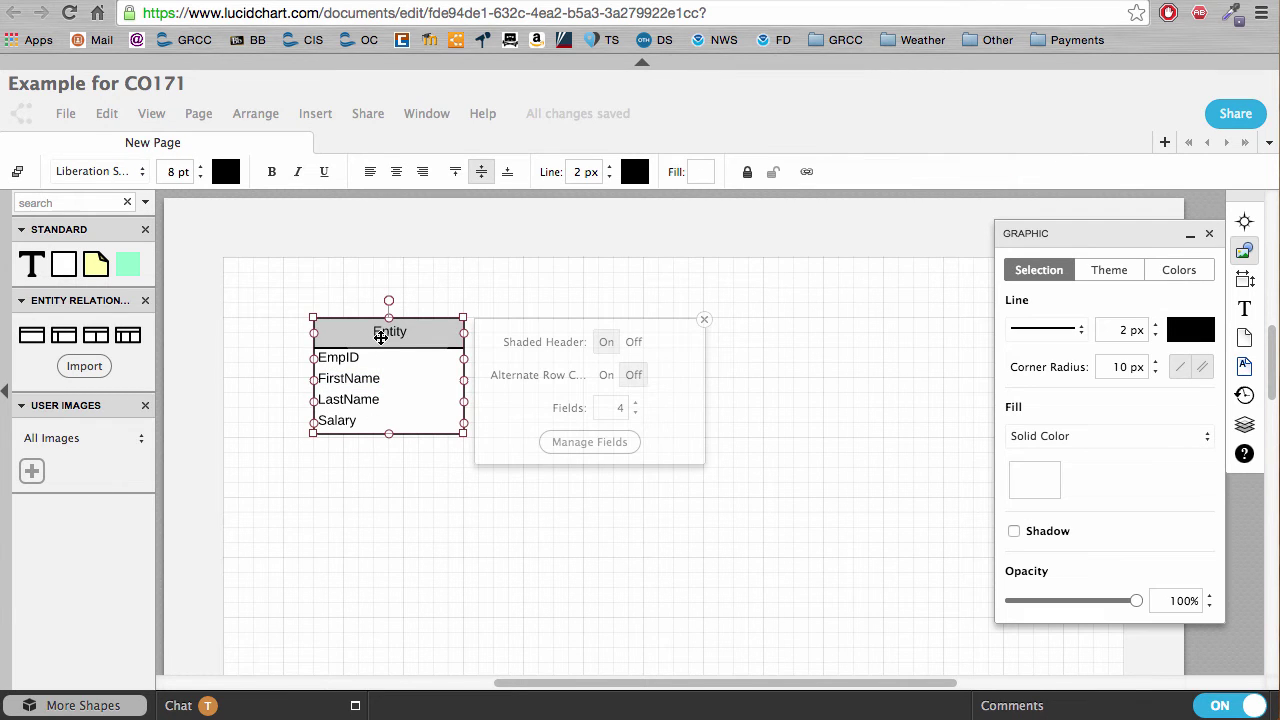
{"action": "double_click", "coordinate": [381, 335]}
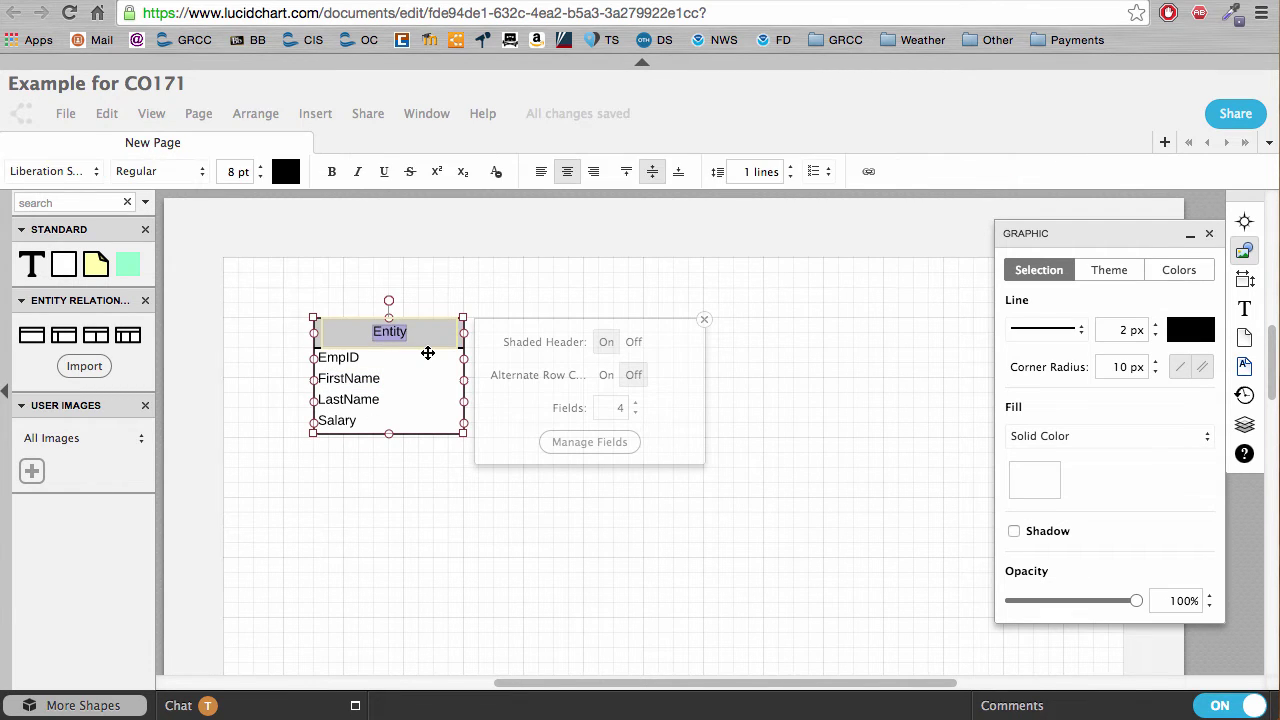
{"action": "type", "text": "EMPLOYEE"}
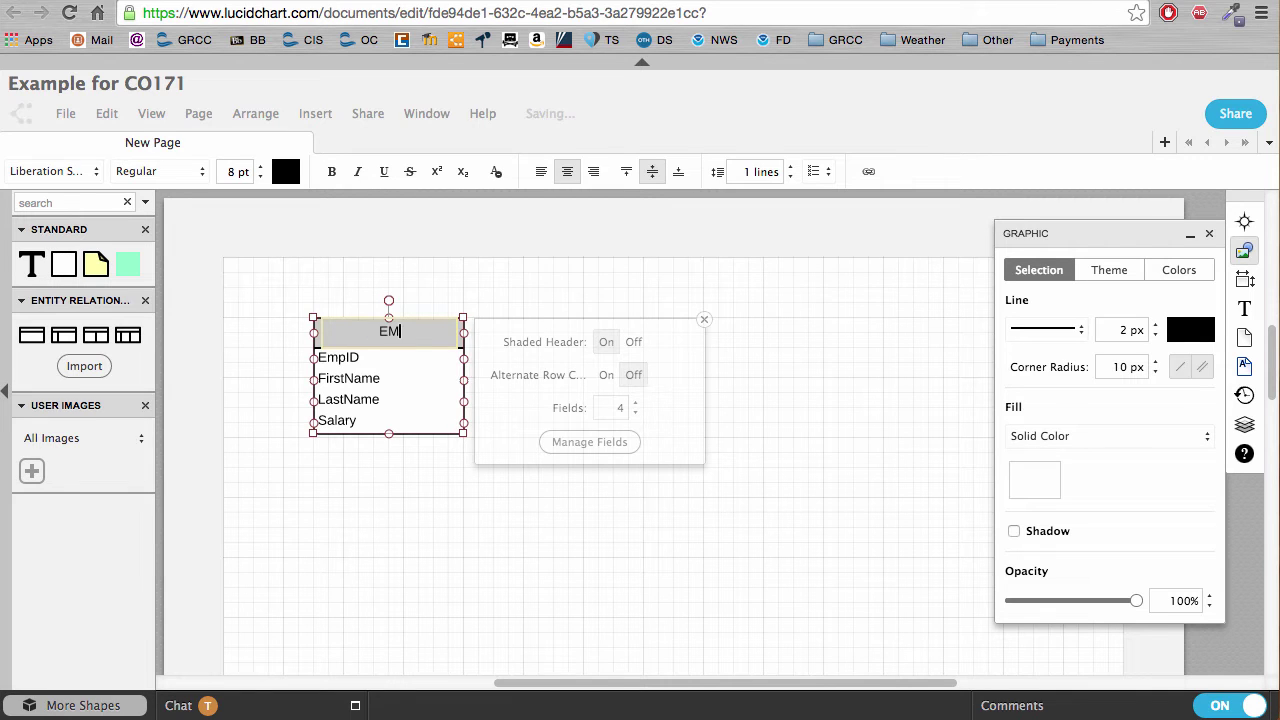
{"action": "left_click", "coordinate": [390, 524]}
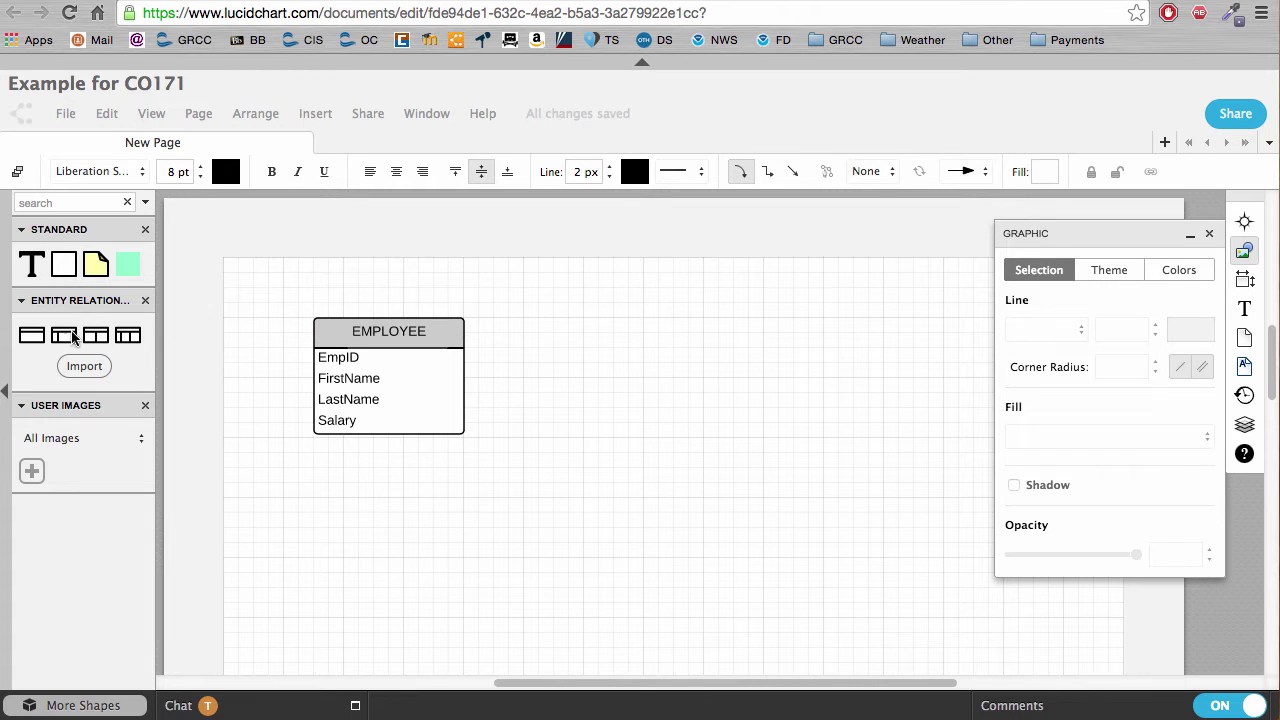
Place a second single-column entity to the right of EMPLOYEE, title it "DEPARTMENT" and turn its shaded header on
{"action": "left_click_drag", "start_coordinate": [36, 335], "coordinate": [711, 371]}
{"action": "double_click", "coordinate": [754, 333]}
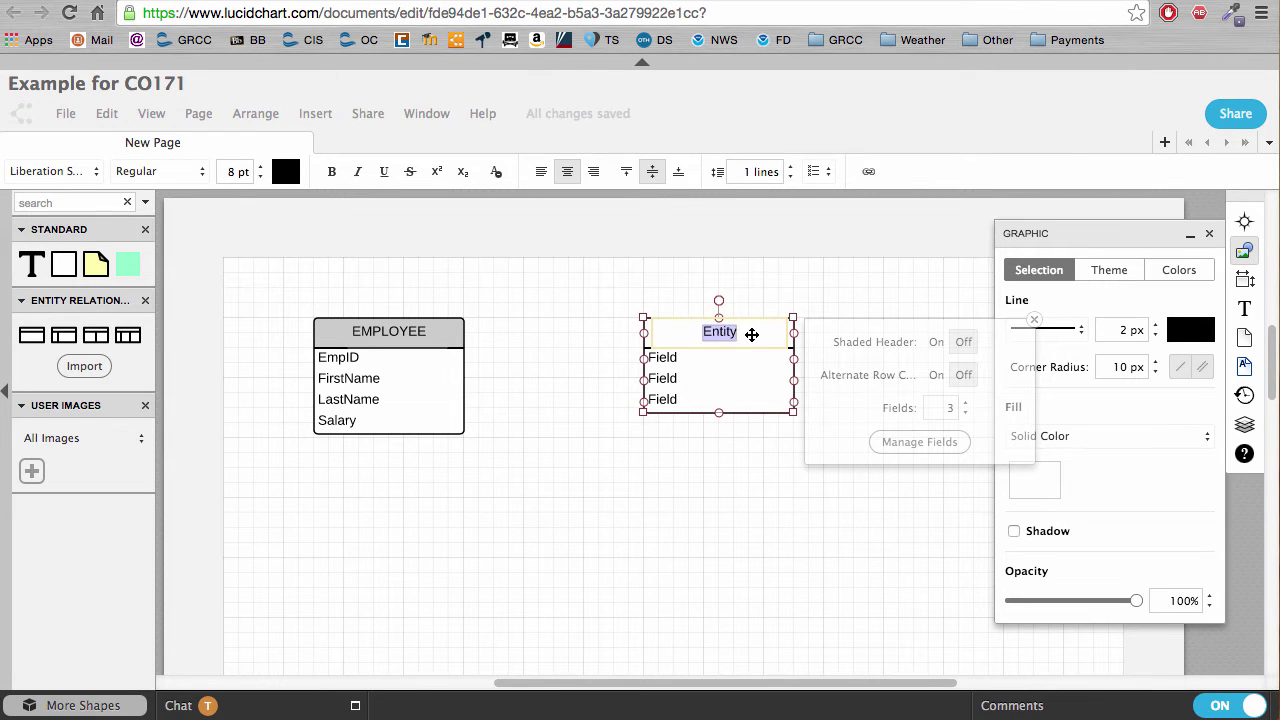
{"action": "type", "text": "DEPARTMENTY"}
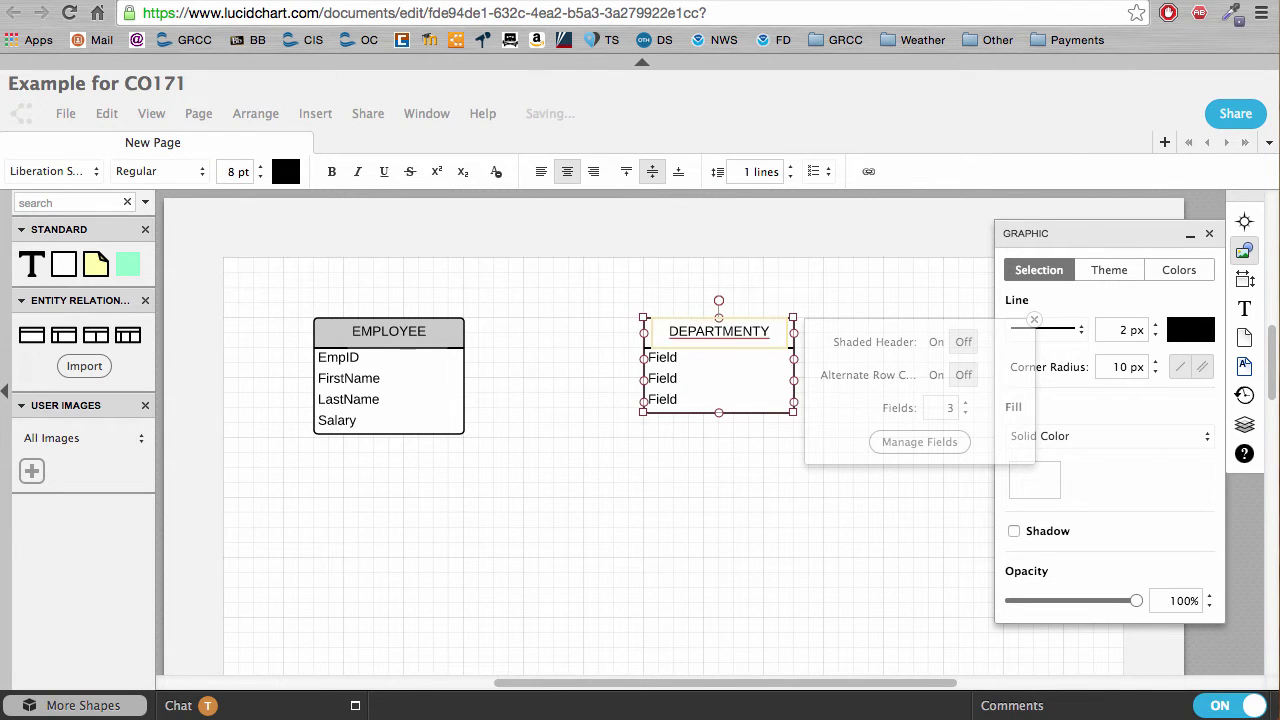
{"action": "key", "text": "BackSpace"}
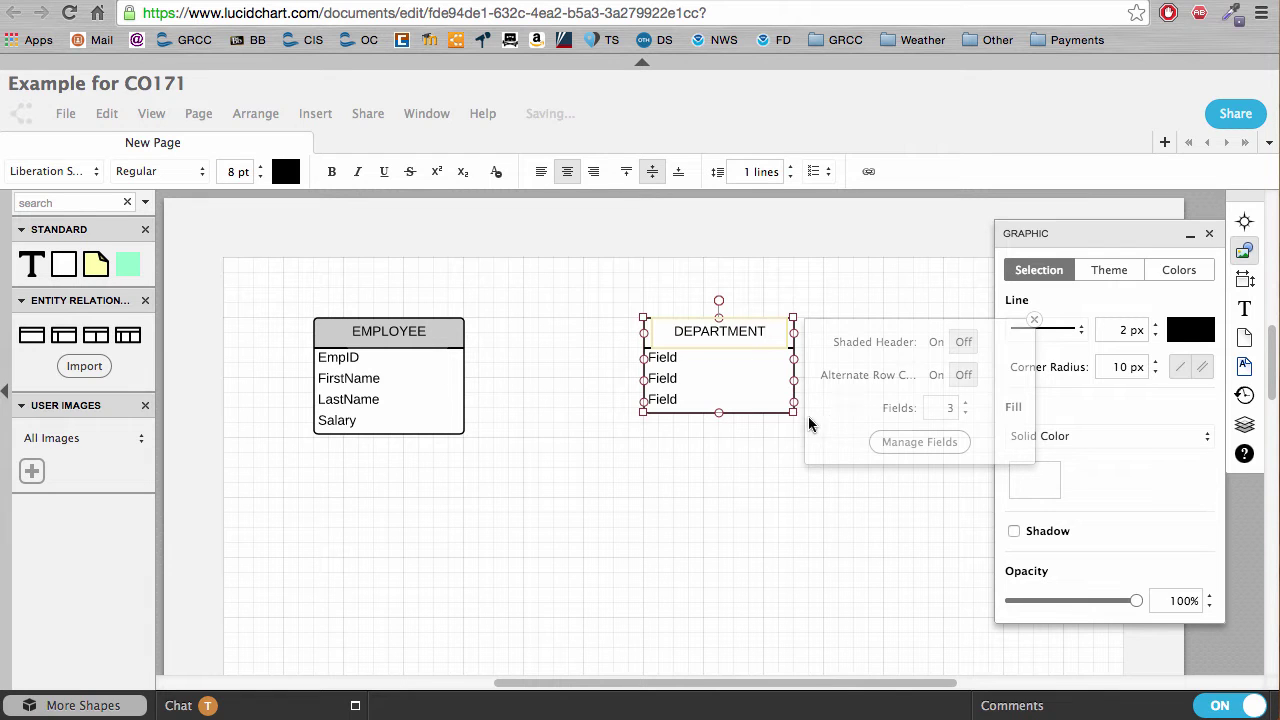
{"action": "left_click", "coordinate": [947, 346]}
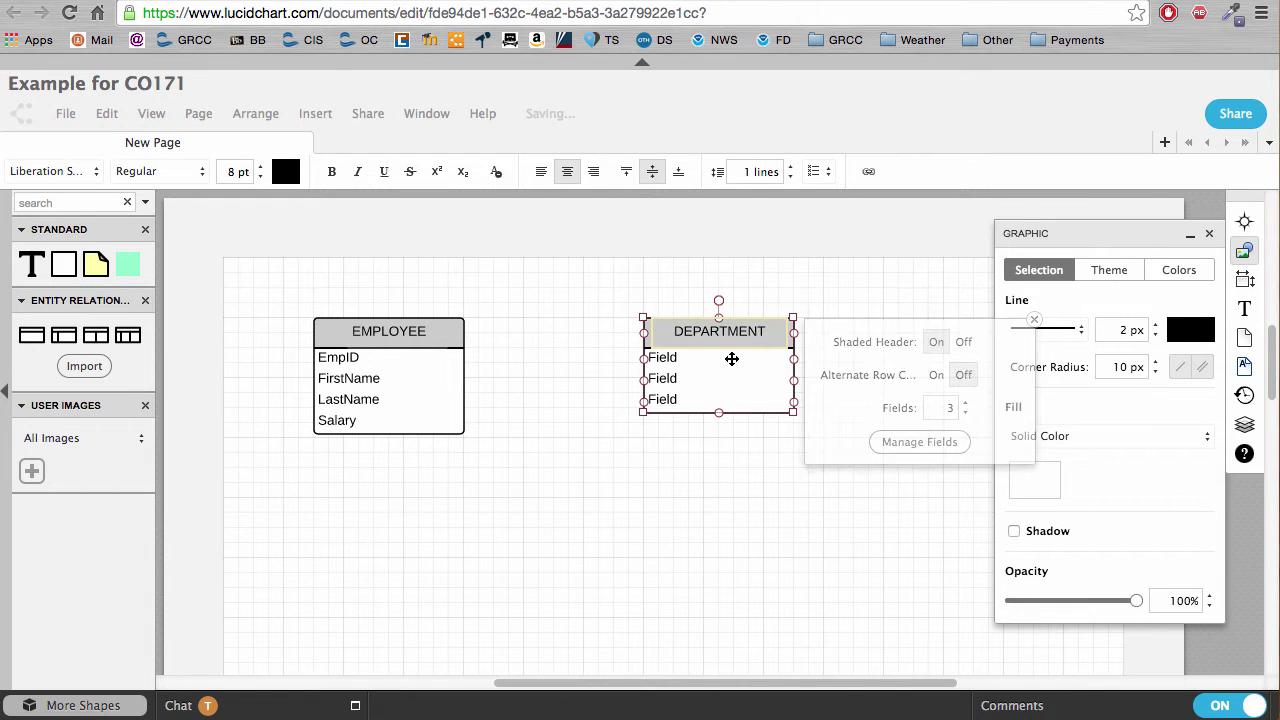
Name the DEPARTMENT entity's first two fields "DeptID" and "Name", remove its third field, and apply the field list
{"action": "left_click", "coordinate": [748, 382]}
{"action": "left_click", "coordinate": [895, 440]}
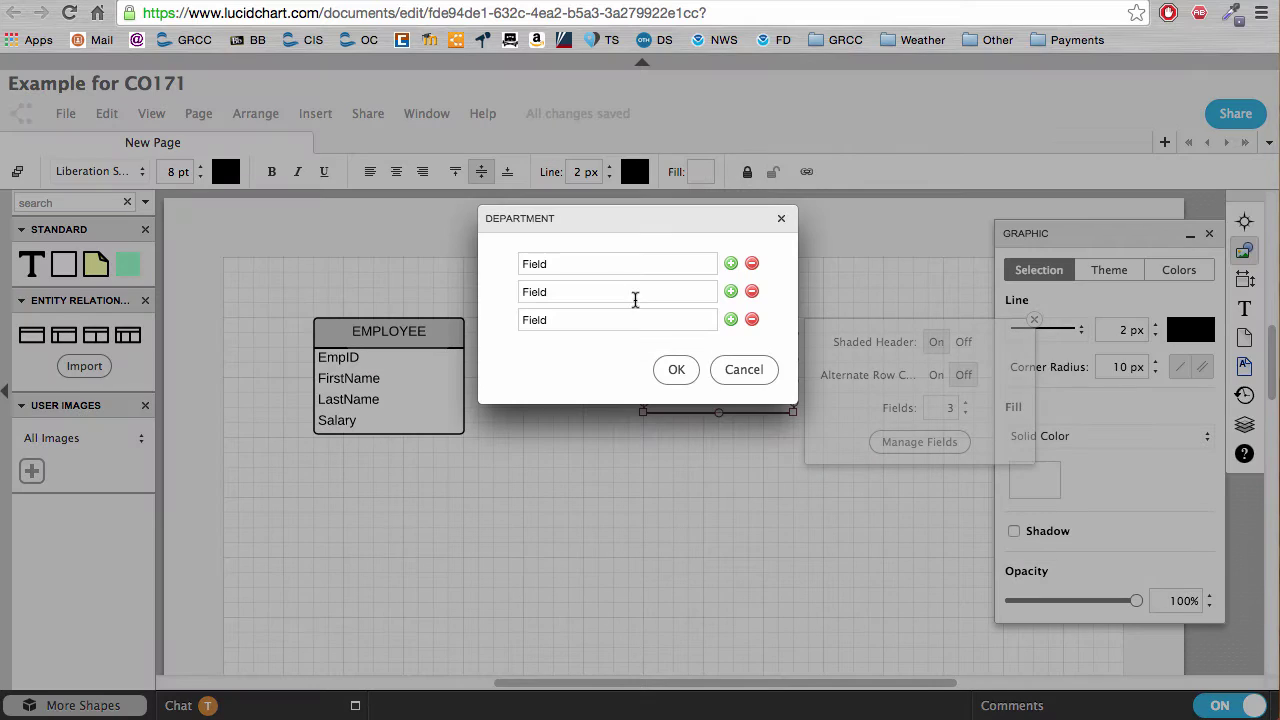
{"action": "double_click", "coordinate": [603, 262]}
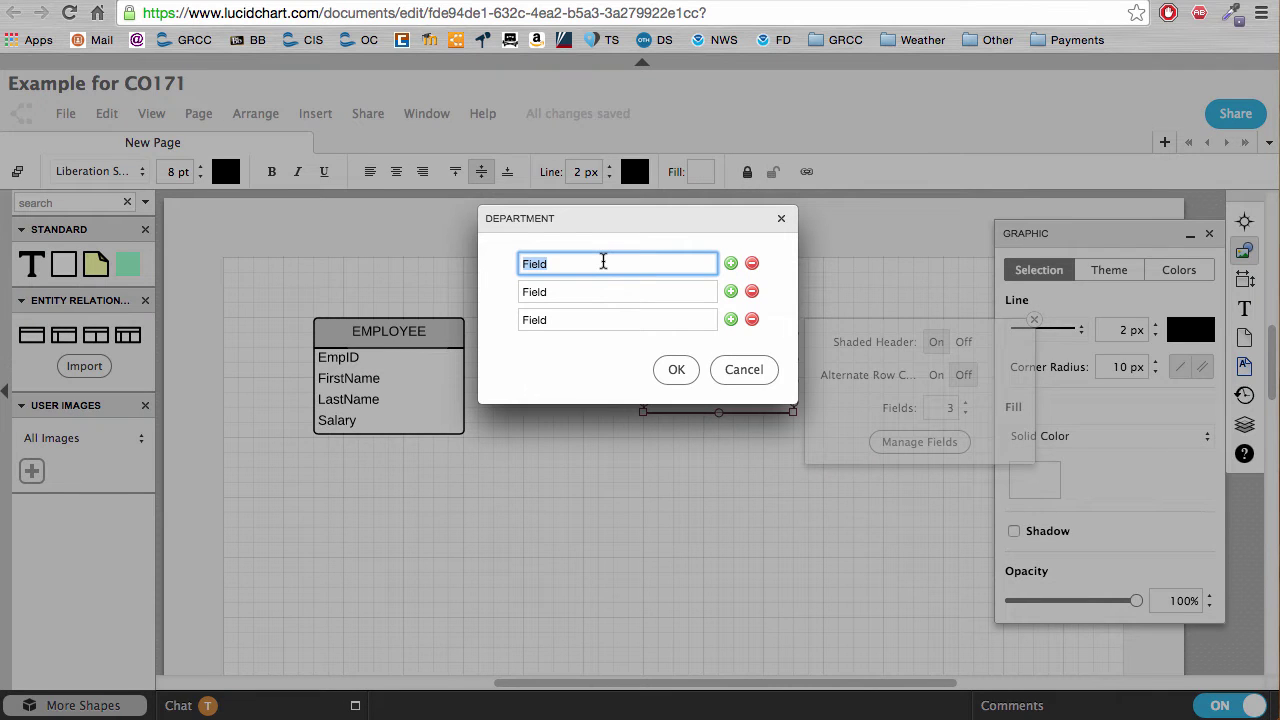
{"action": "type", "text": "DEptID"}
{"action": "key", "text": "Tab"}
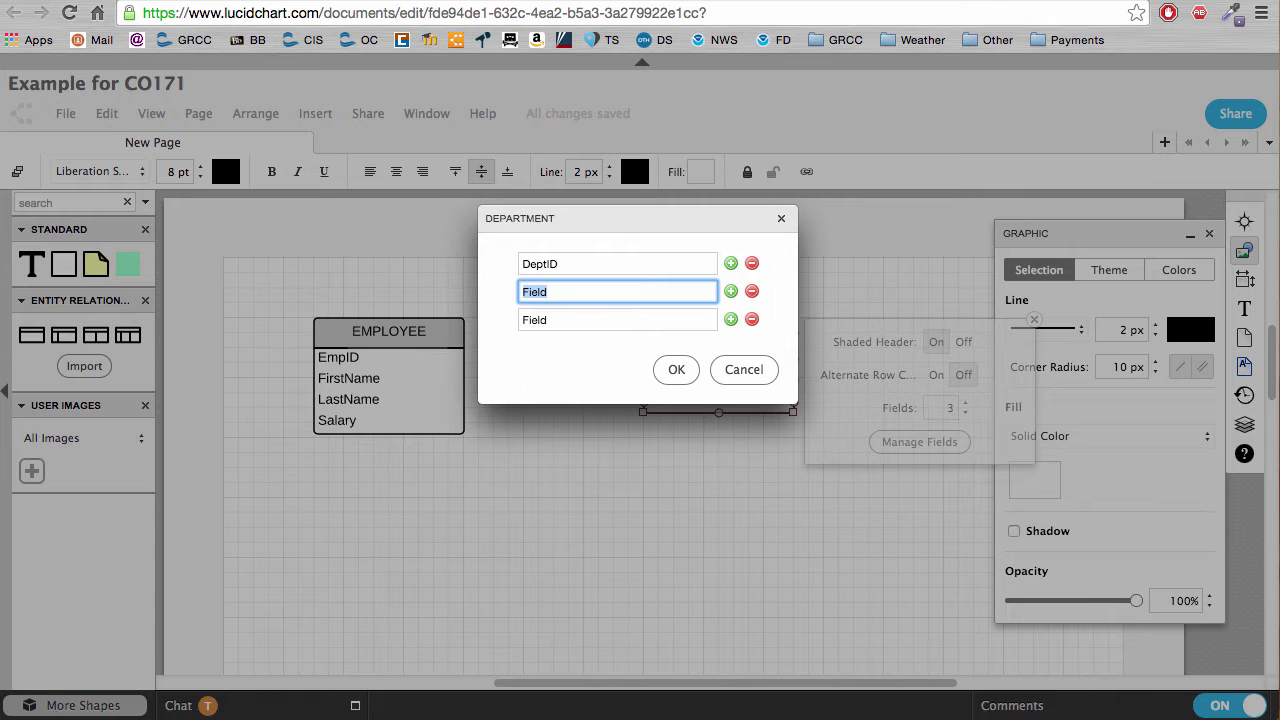
{"action": "type", "text": "Name"}
{"action": "left_click", "coordinate": [752, 320]}
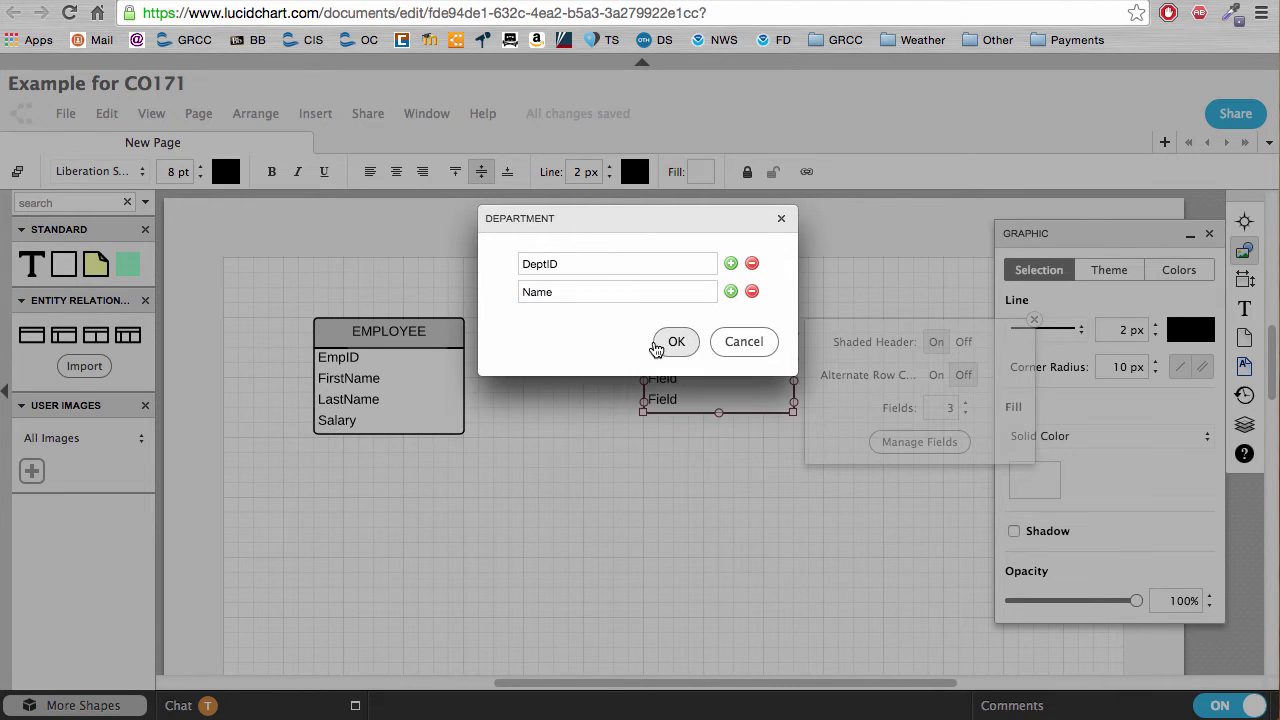
{"action": "left_click", "coordinate": [672, 344]}
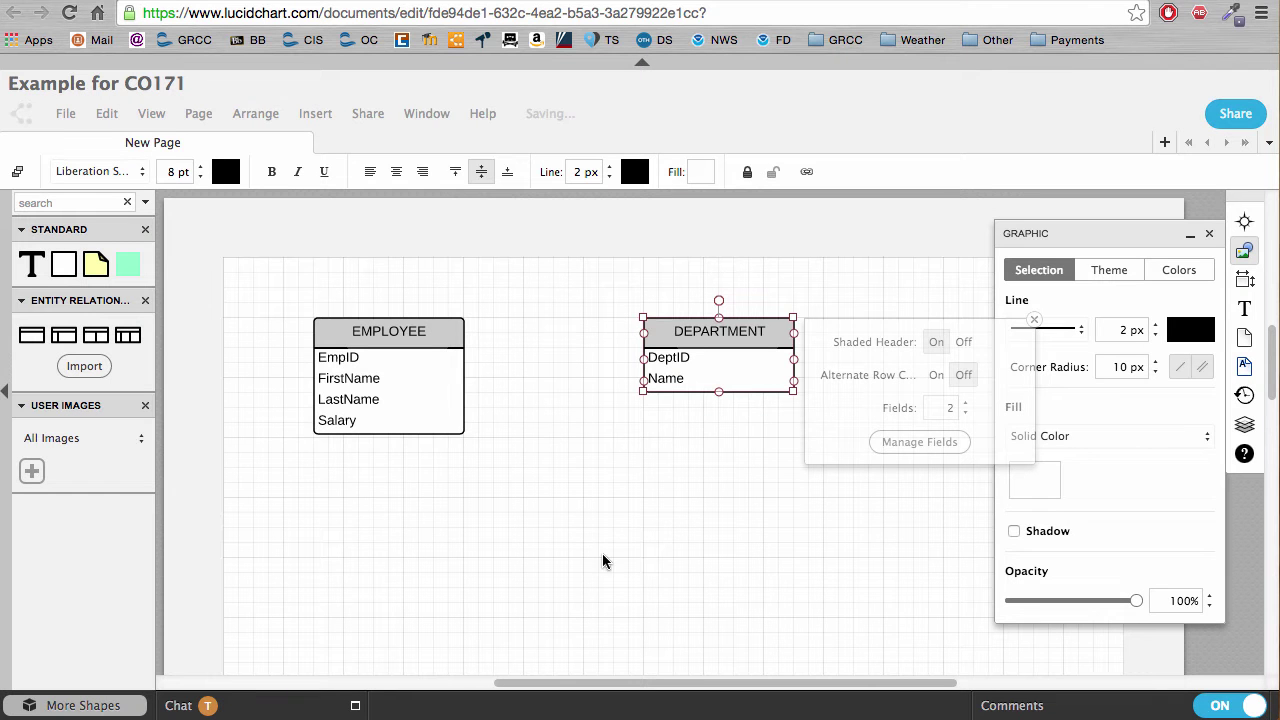
{"action": "left_click", "coordinate": [660, 488]}
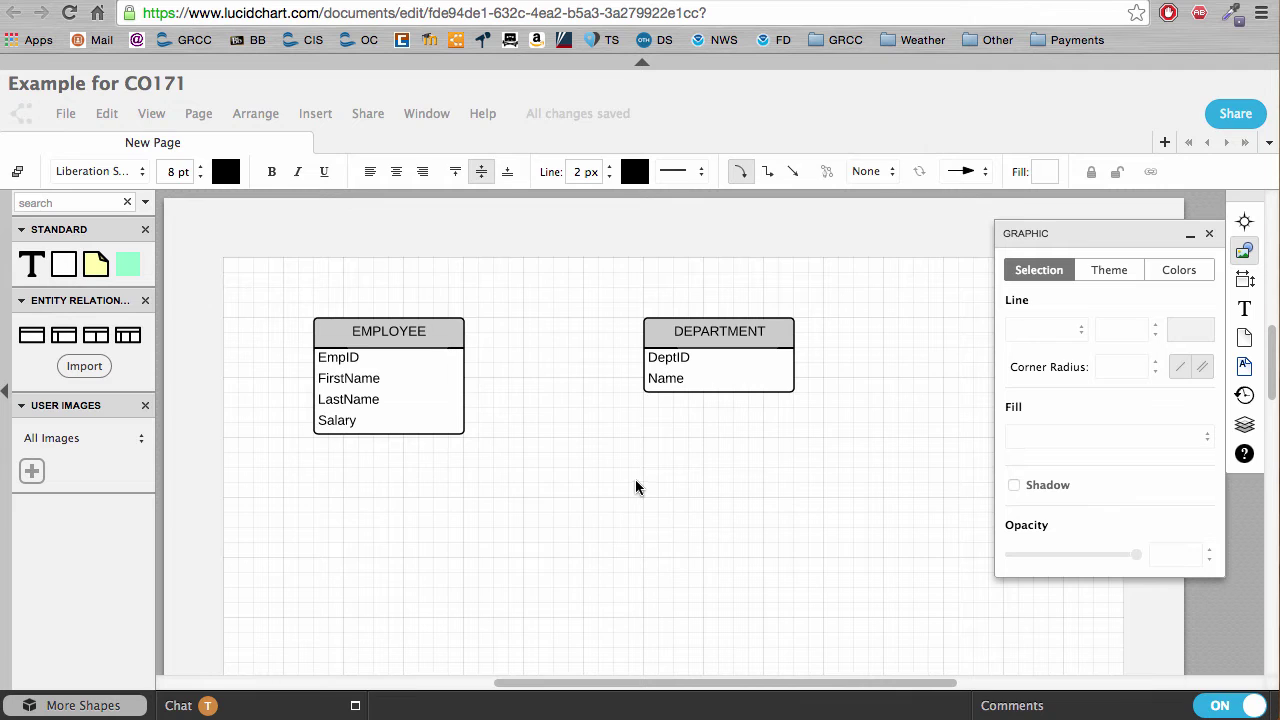
Move the DEPARTMENT entity slightly down and toward EMPLOYEE so the two entities are vertically centred with each other
{"action": "left_click", "coordinate": [400, 414]}
{"action": "left_click", "coordinate": [663, 346]}
{"action": "left_click_drag", "start_coordinate": [703, 337], "coordinate": [688, 358]}
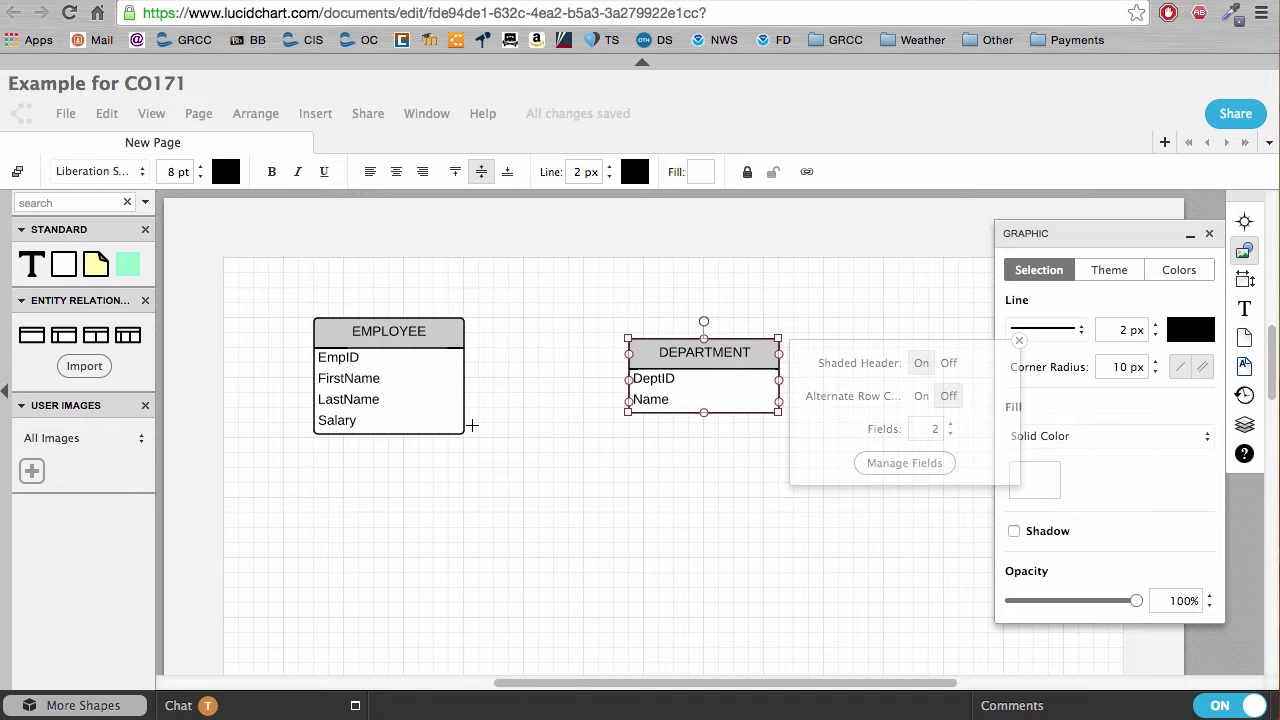
{"action": "left_click", "coordinate": [578, 509]}
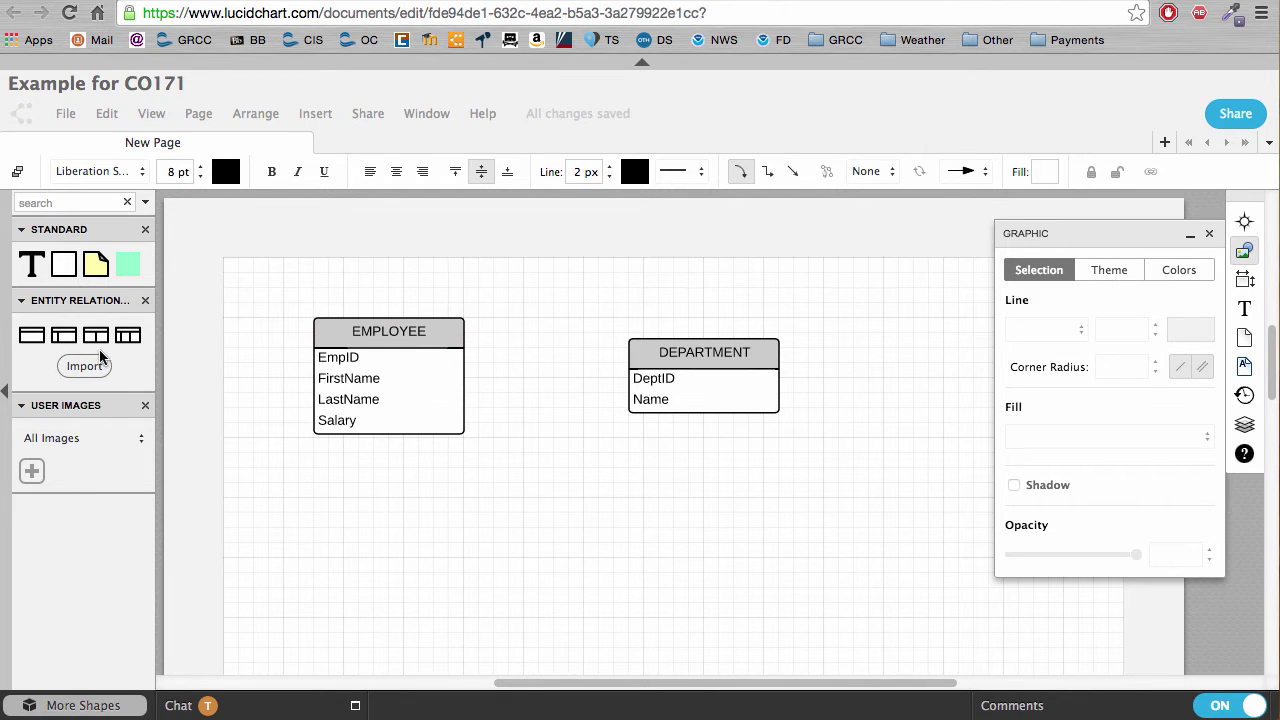
Format the EmpID field in the EMPLOYEE entity as bold text in blue 0000cc
{"action": "left_click", "coordinate": [347, 360]}
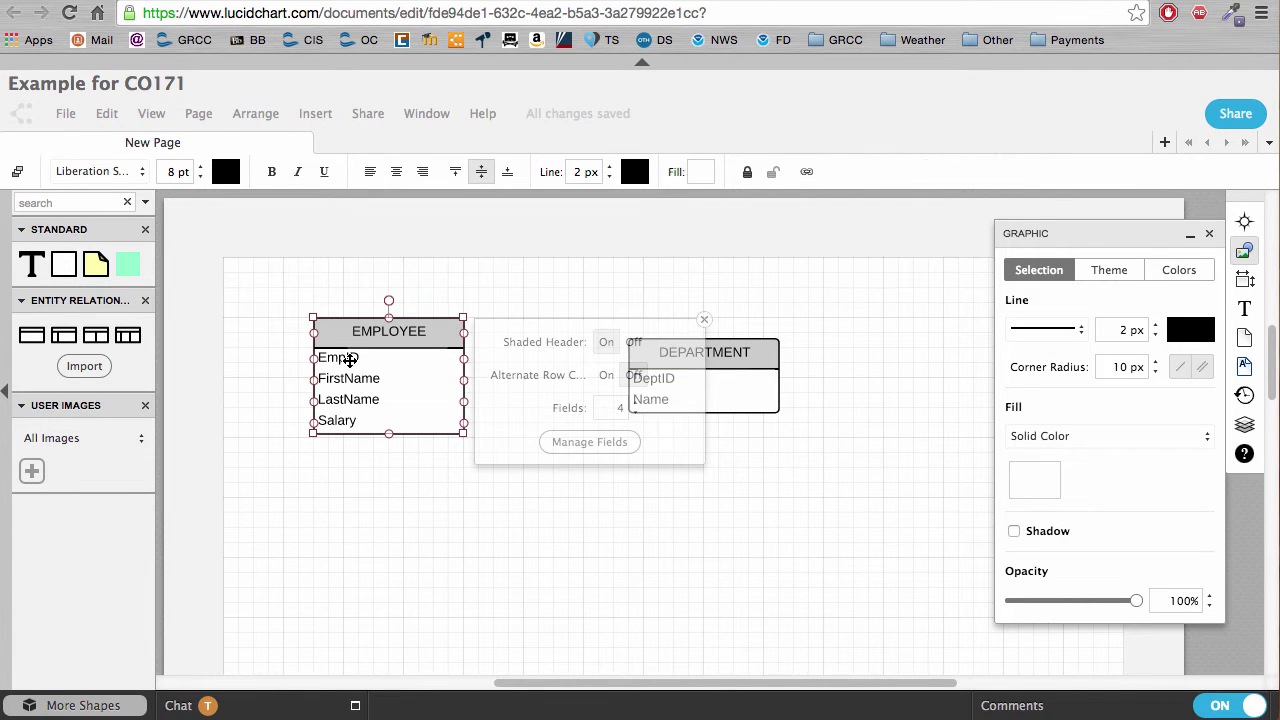
{"action": "double_click", "coordinate": [347, 360]}
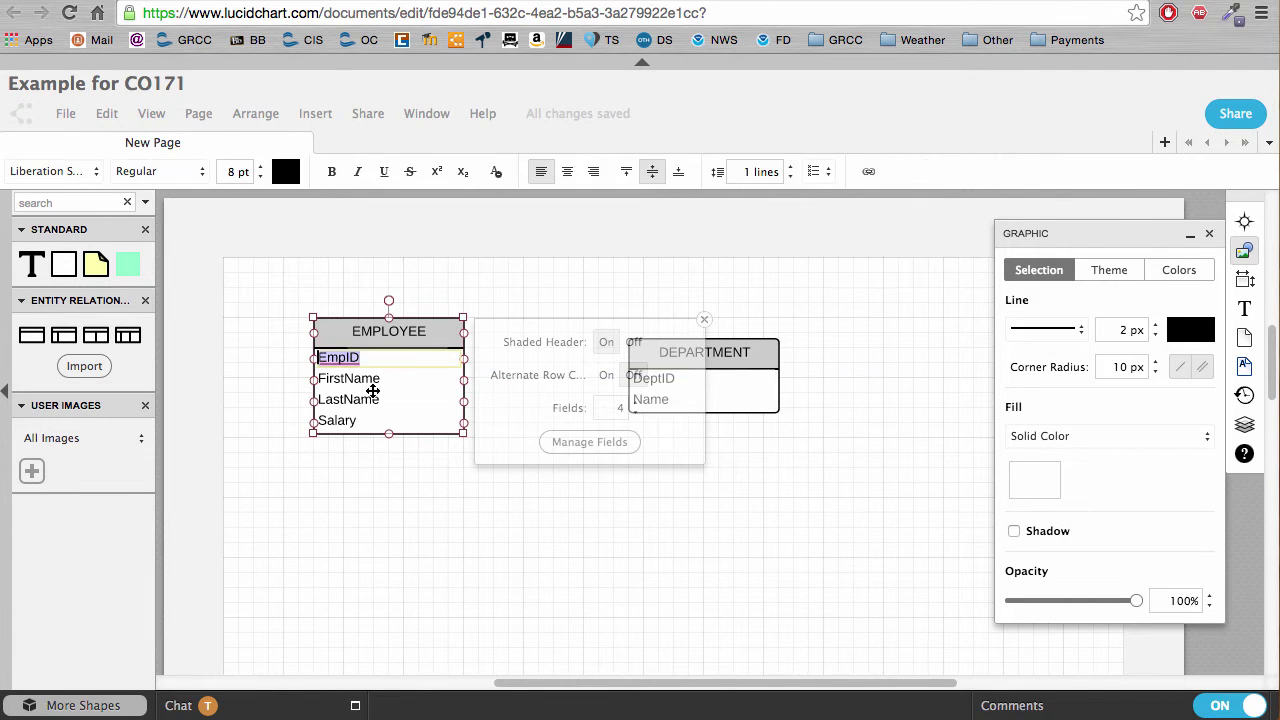
{"action": "left_click", "coordinate": [333, 173]}
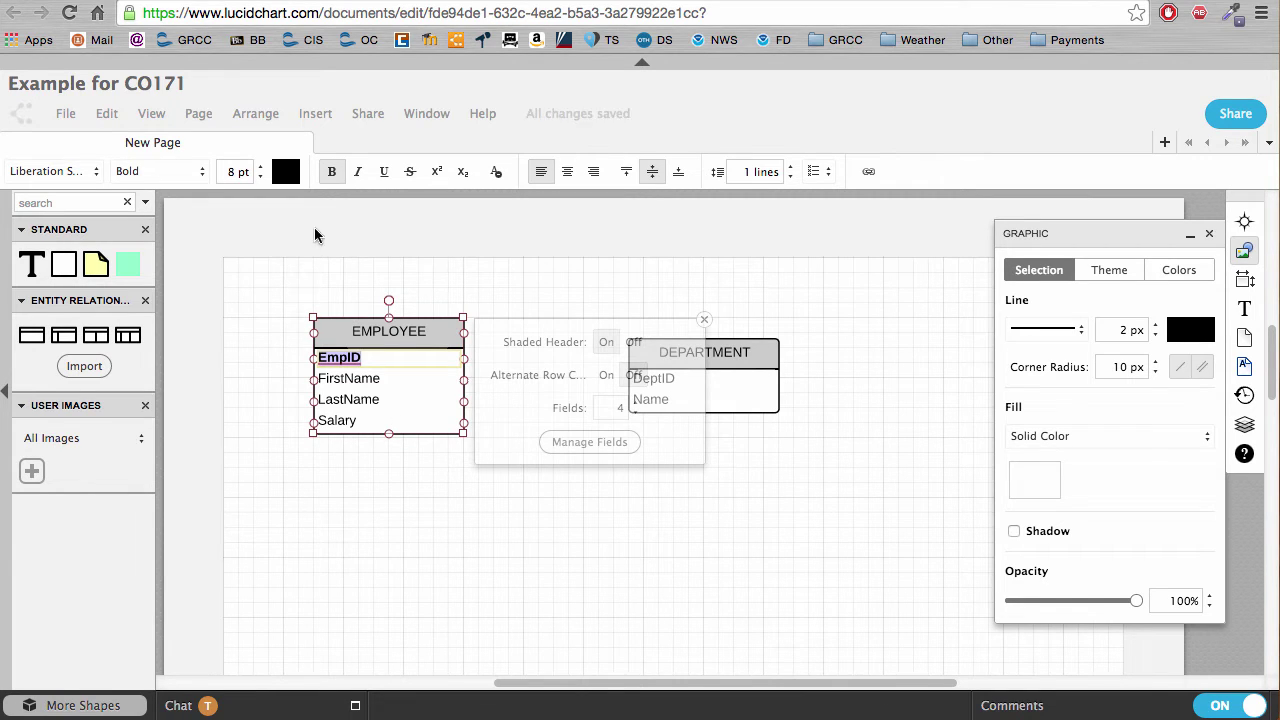
{"action": "left_click", "coordinate": [287, 174]}
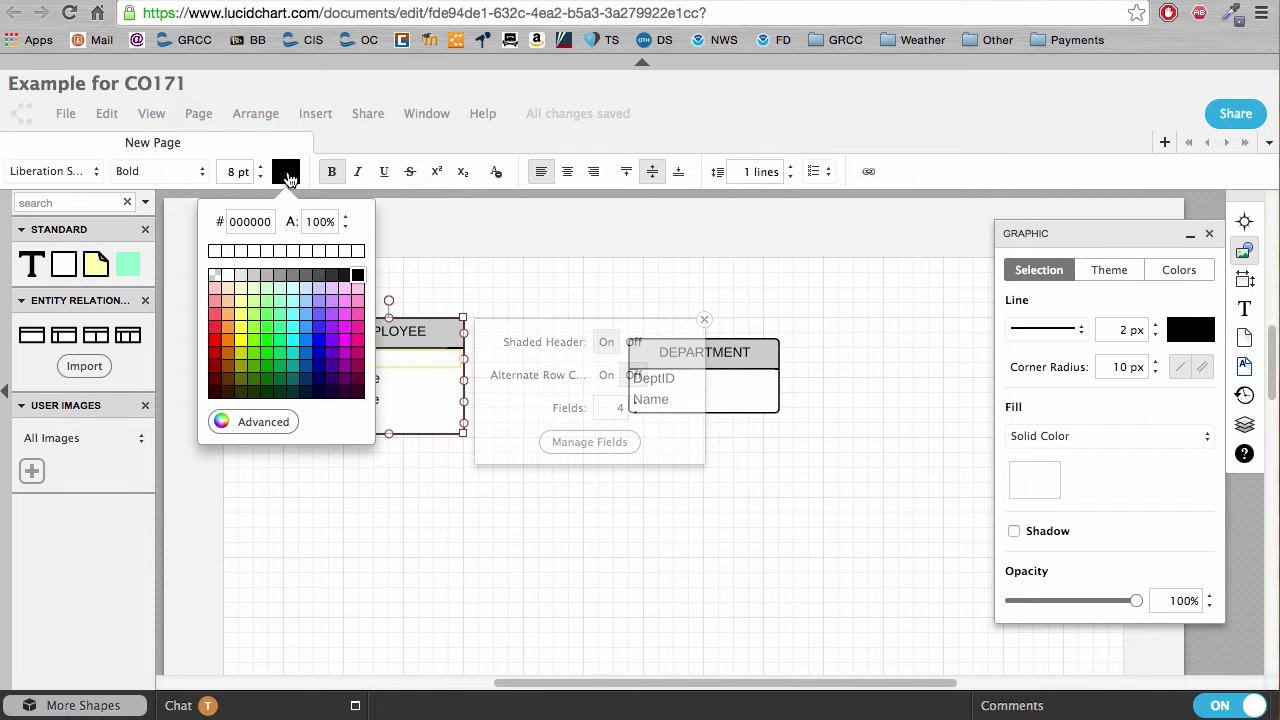
{"action": "left_click", "coordinate": [253, 353]}
{"action": "left_click", "coordinate": [318, 354]}
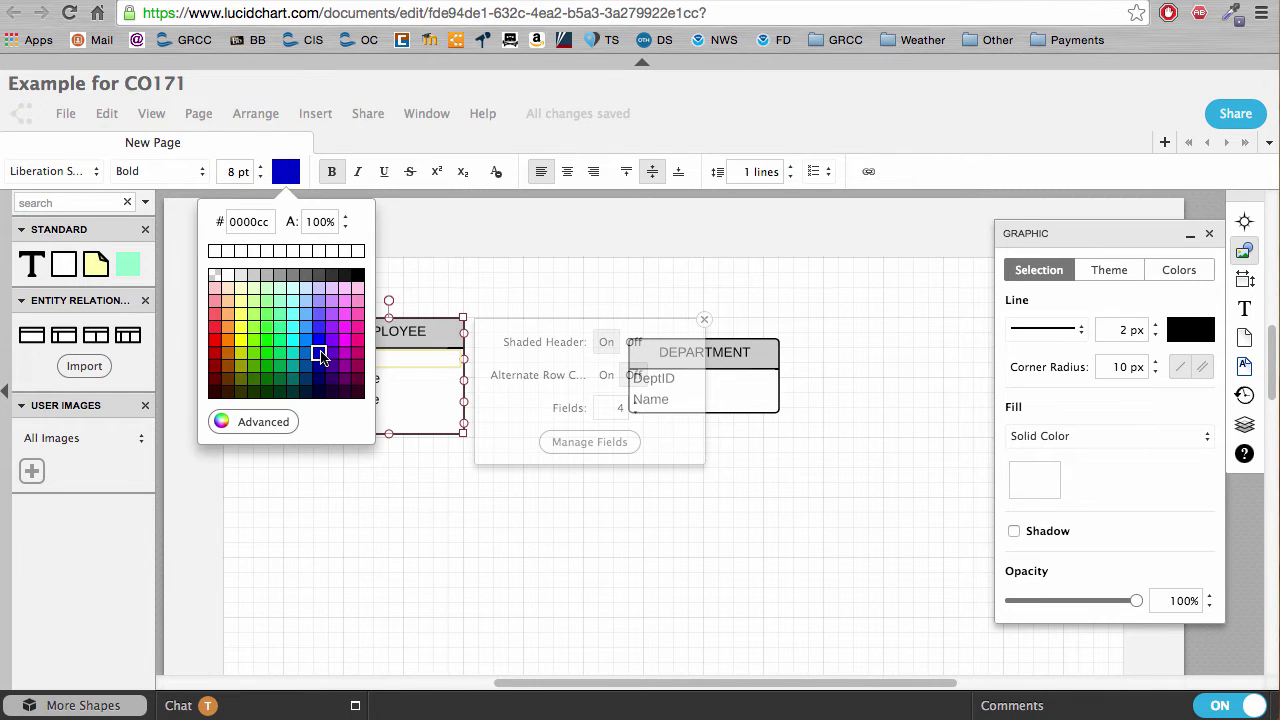
{"action": "left_click", "coordinate": [466, 466]}
Format the DeptID field in the DEPARTMENT entity as bold, dark blue text
{"action": "left_click", "coordinate": [647, 370]}
{"action": "left_click", "coordinate": [648, 372]}
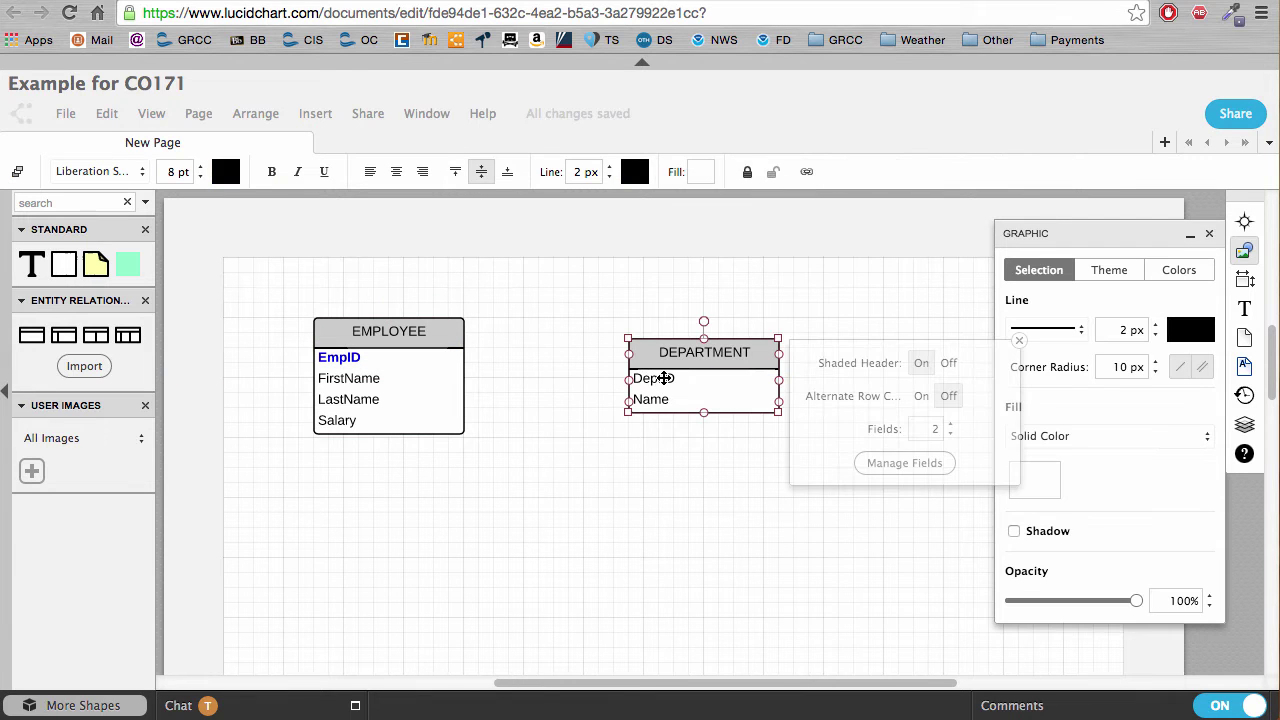
{"action": "double_click", "coordinate": [662, 378]}
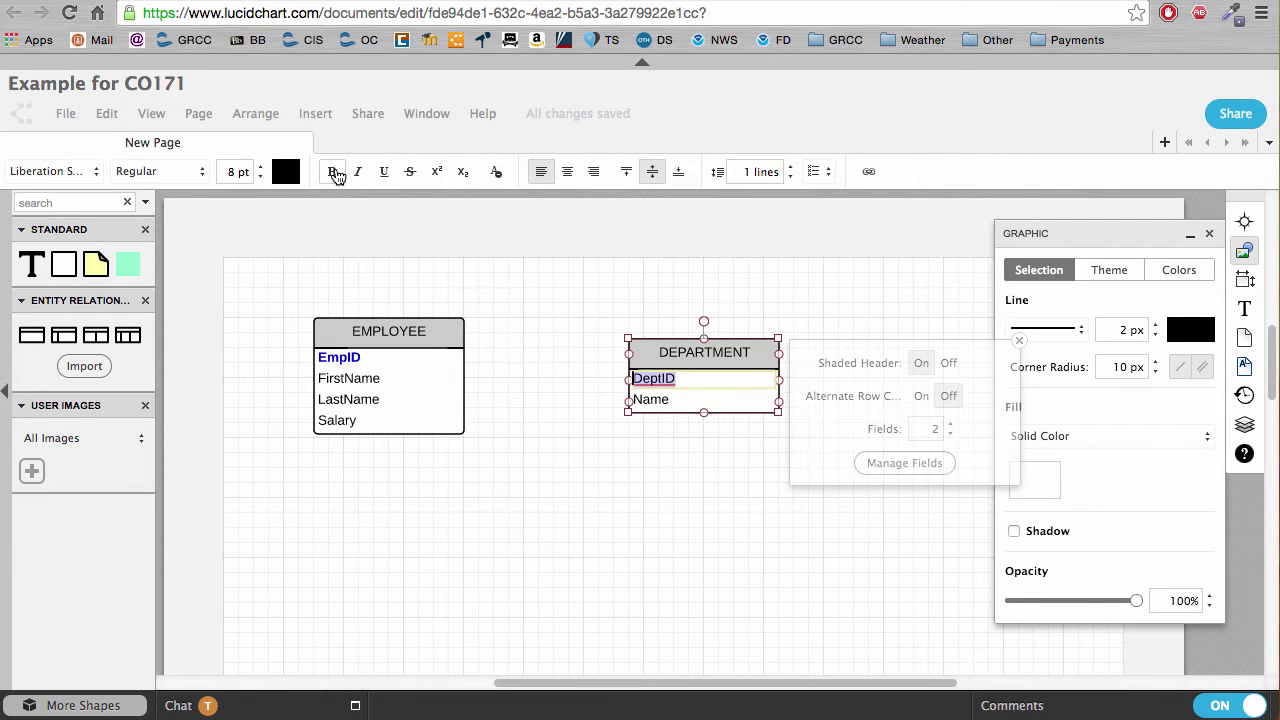
{"action": "left_click", "coordinate": [335, 173]}
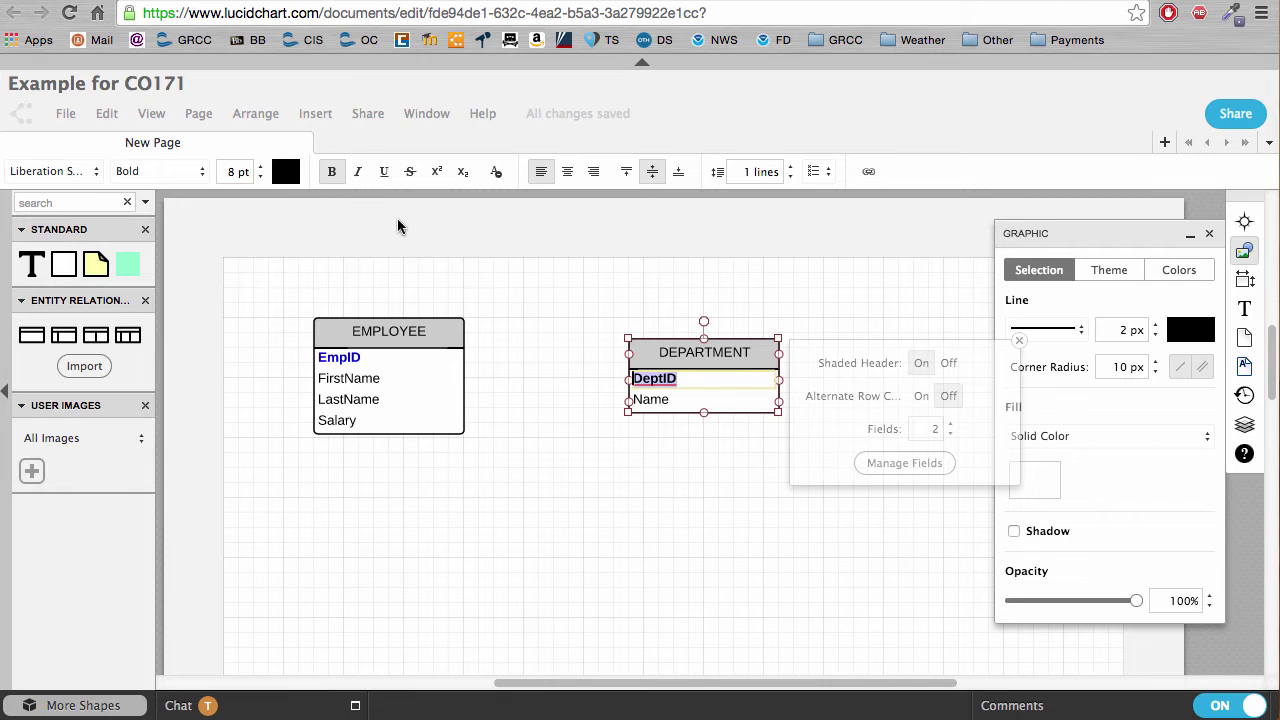
{"action": "left_click", "coordinate": [291, 175]}
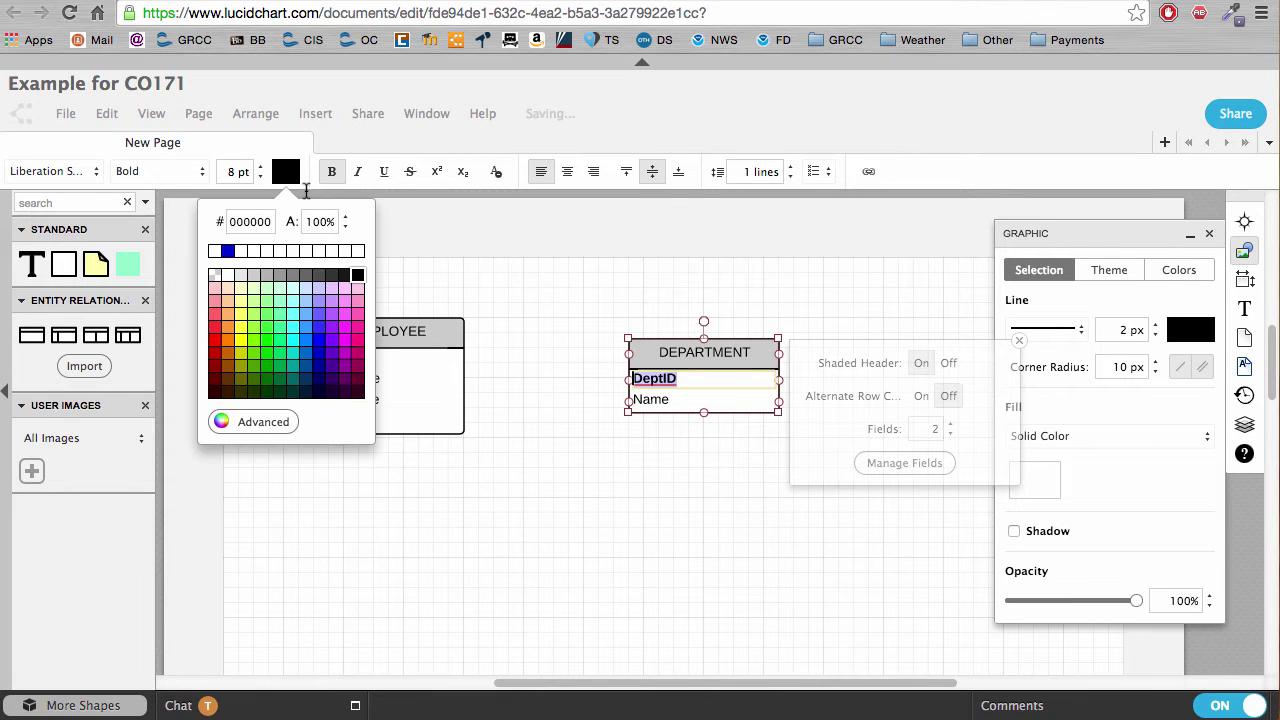
{"action": "left_click", "coordinate": [316, 370]}
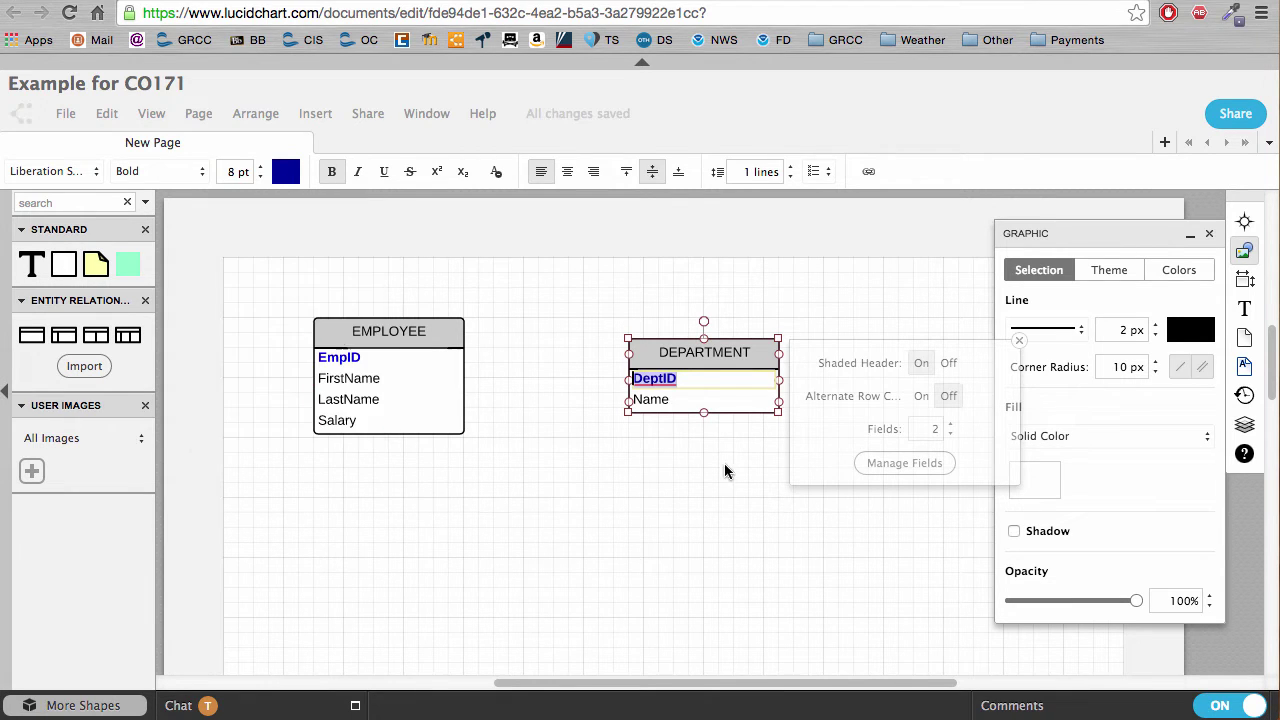
{"action": "left_click", "coordinate": [602, 472]}
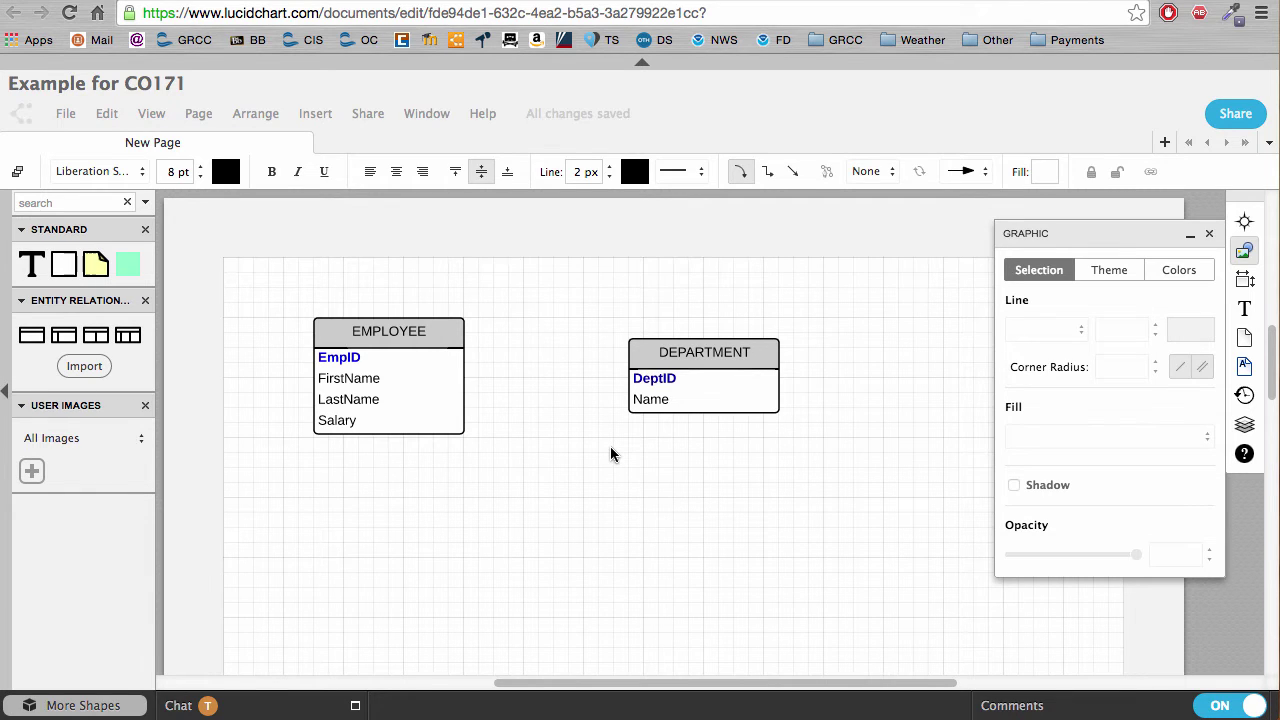
Shift the DEPARTMENT entity horizontally one small grid square closer to EMPLOYEE
{"action": "left_click_drag", "start_coordinate": [715, 352], "coordinate": [700, 352]}
{"action": "left_click", "coordinate": [672, 556]}
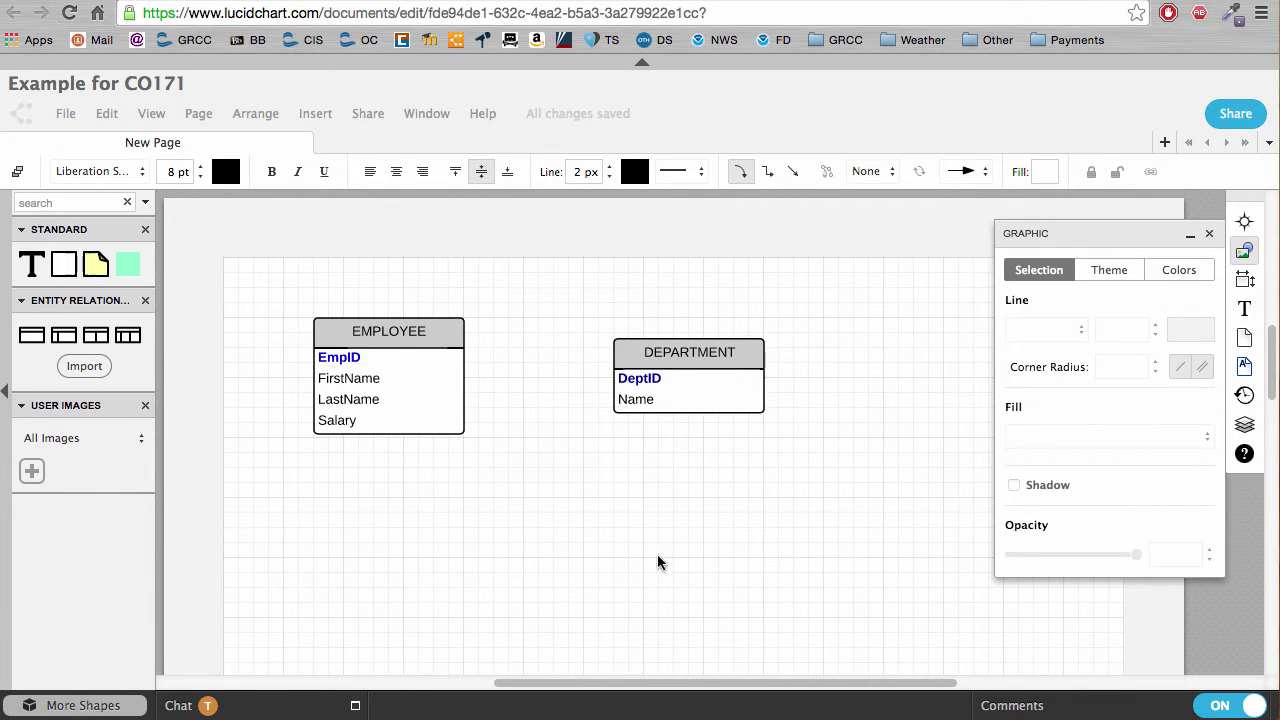
Draw a relationship line from the EMPLOYEE entity's FirstName side to the facing side of the DEPARTMENT entity
{"action": "left_click", "coordinate": [464, 380]}
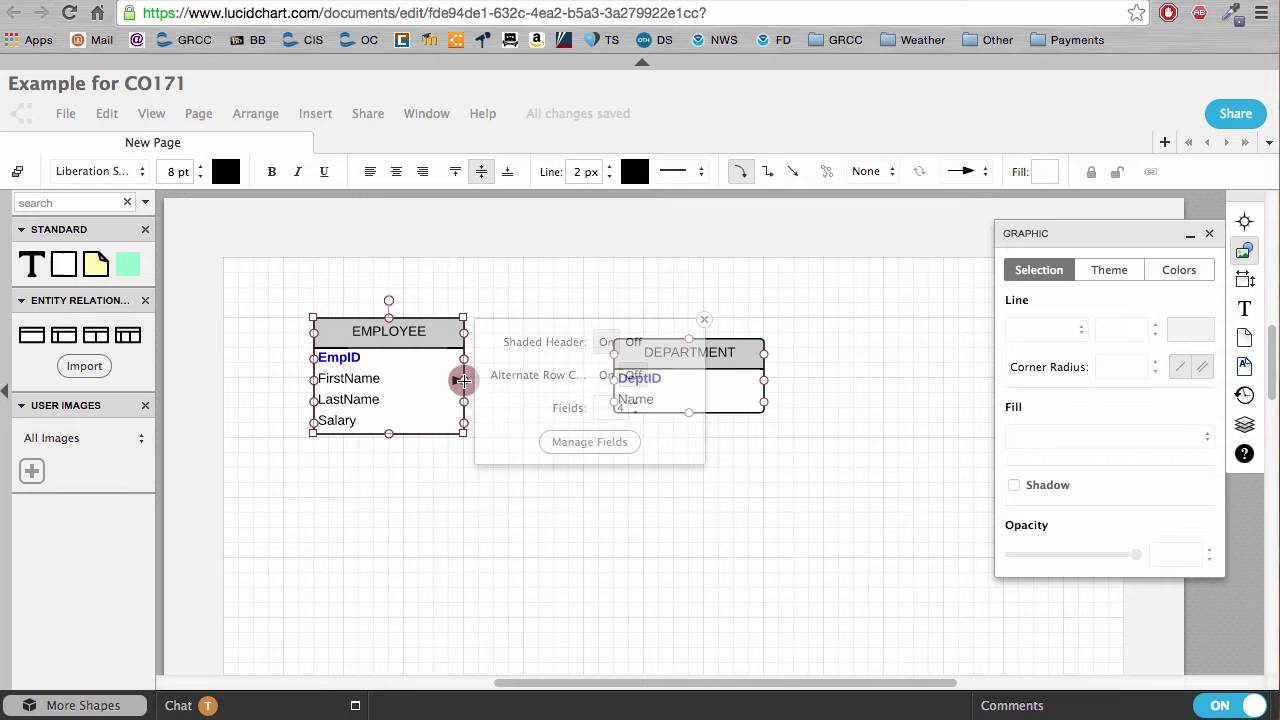
{"action": "mouse_move", "coordinate": [464, 380]}
{"action": "left_mouse_down"}
{"action": "mouse_move", "coordinate": [612, 388]}
{"action": "mouse_move", "coordinate": [618, 355]}
{"action": "mouse_move", "coordinate": [611, 397]}
{"action": "mouse_move", "coordinate": [614, 380]}
{"action": "left_mouse_up"}
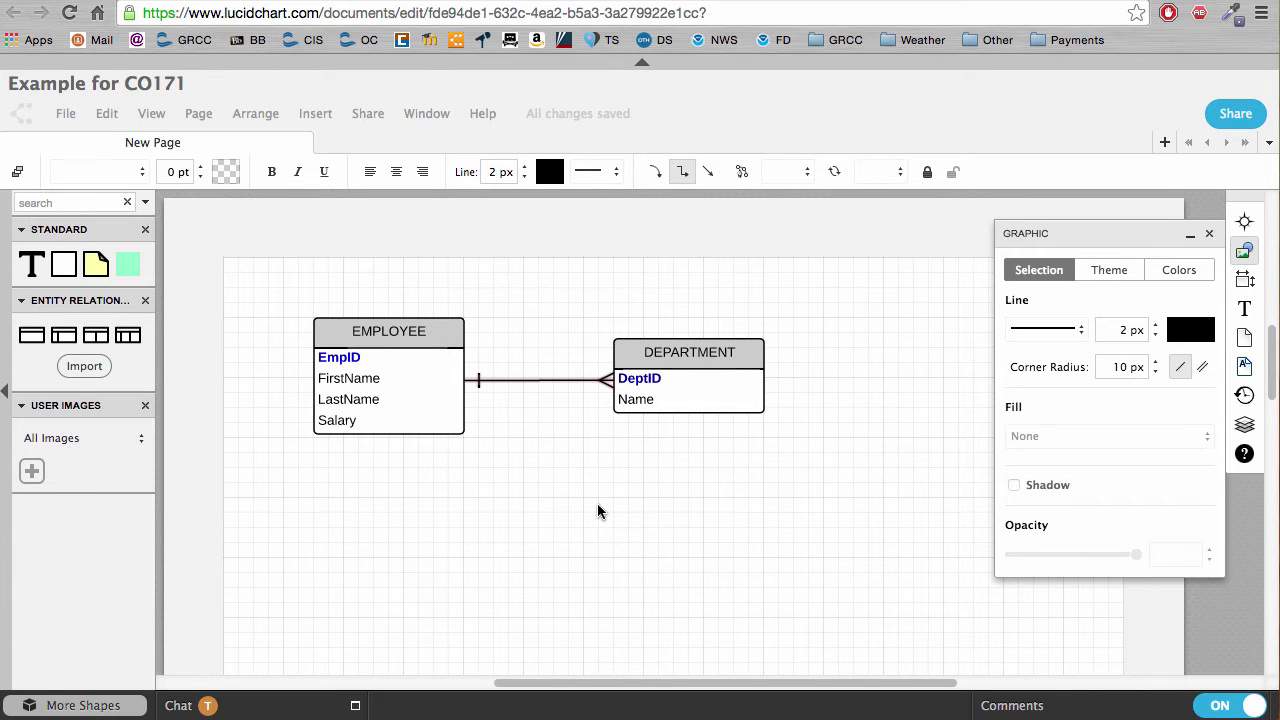
{"action": "left_click", "coordinate": [544, 381]}
{"action": "left_click", "coordinate": [808, 176]}
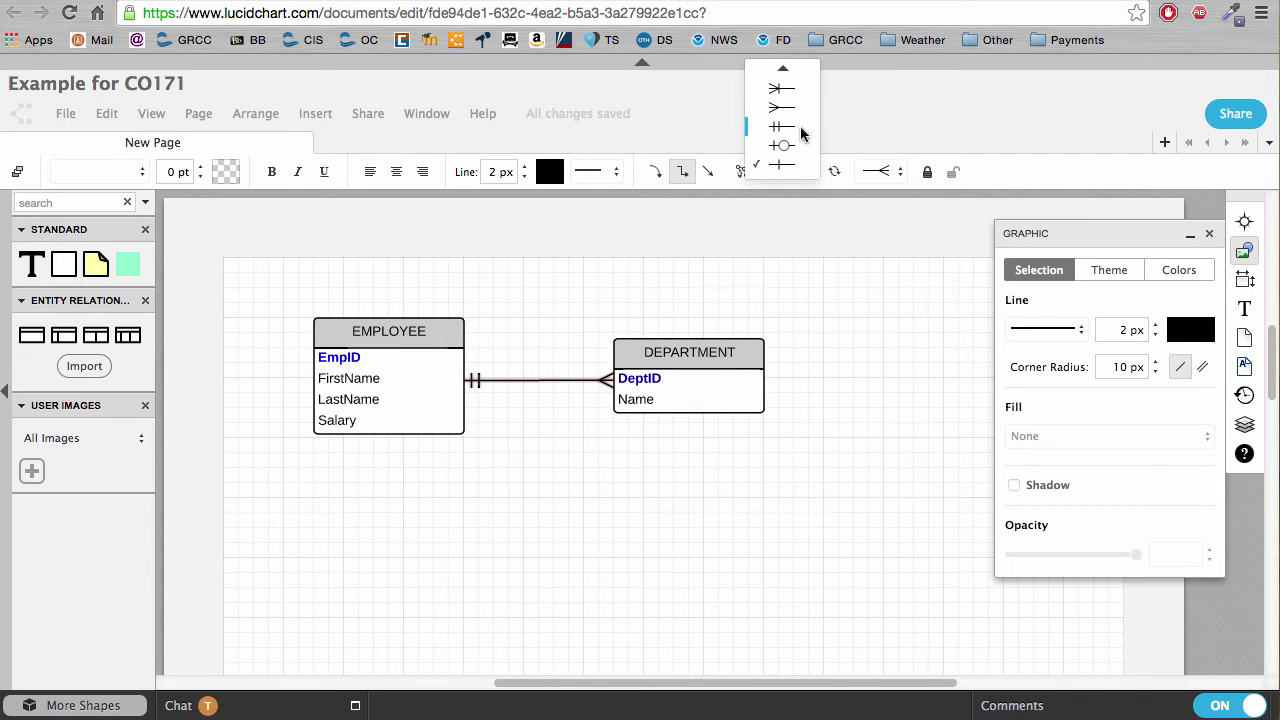
{"action": "left_click", "coordinate": [621, 463]}
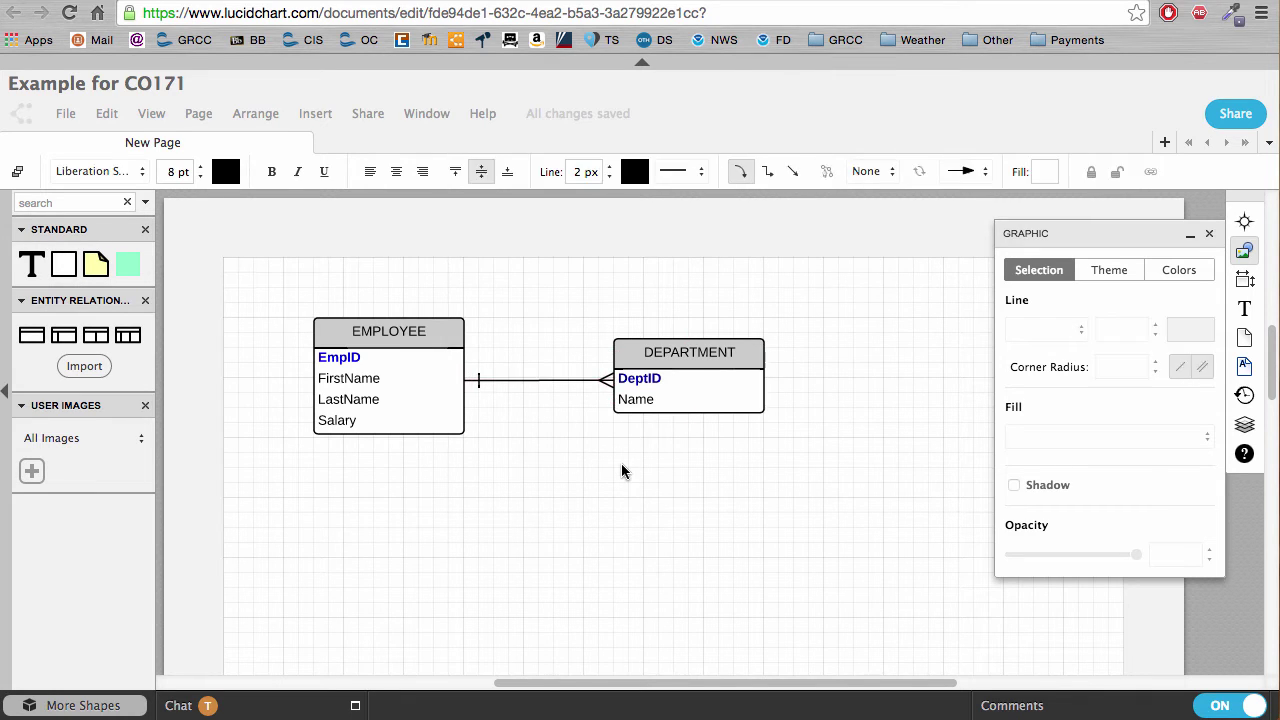
Set the relationship line's ends to zero-or-many crow's foot at EMPLOYEE and double-bar exactly one at DEPARTMENT
{"action": "left_click", "coordinate": [615, 362]}
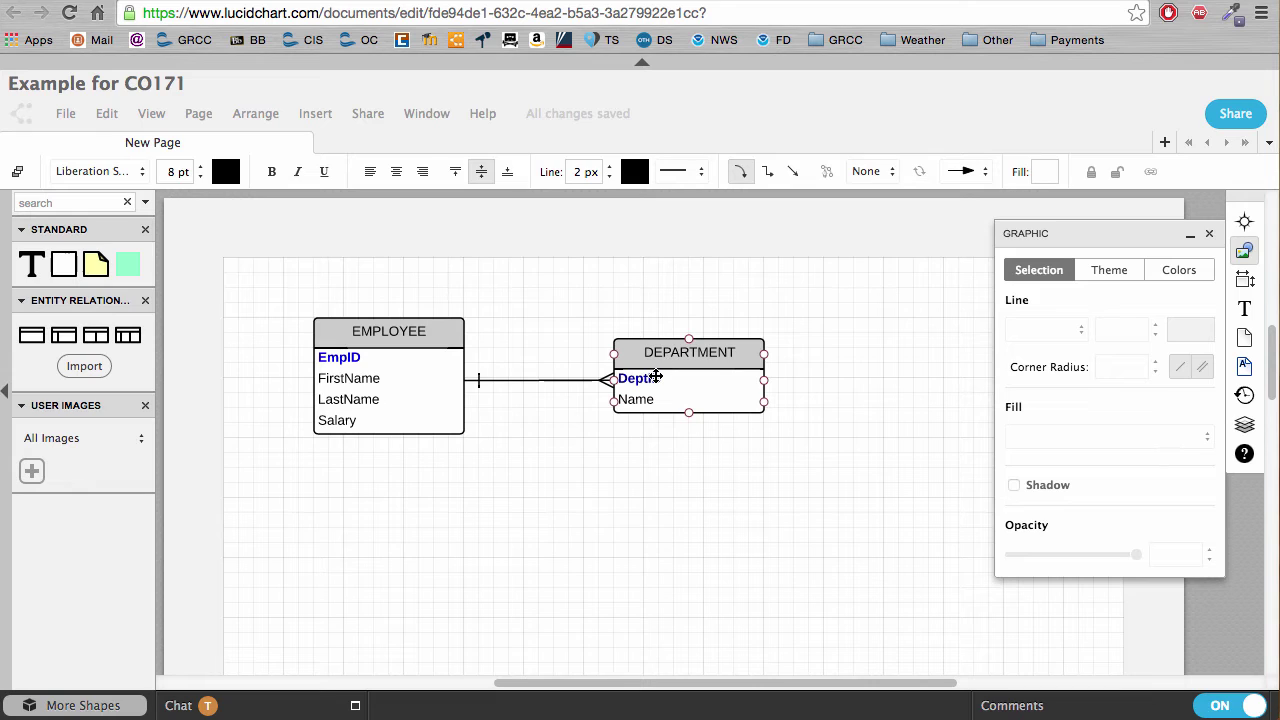
{"action": "left_click", "coordinate": [520, 371]}
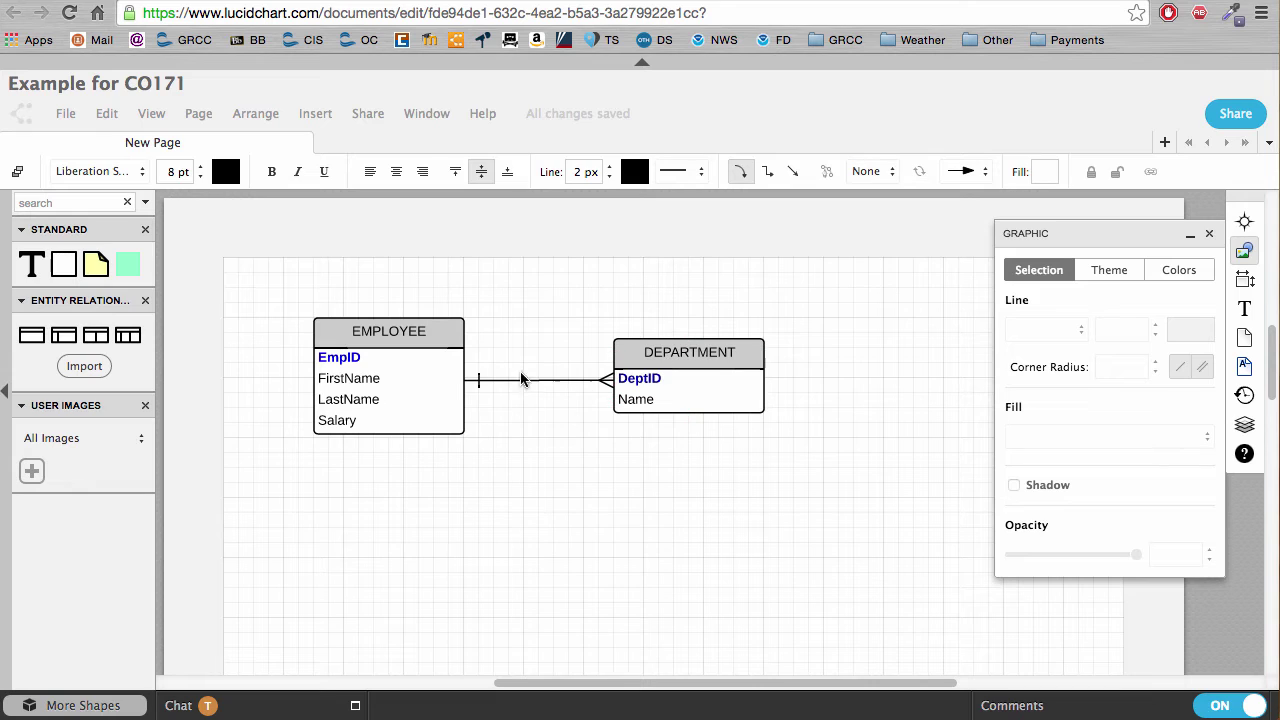
{"action": "left_click", "coordinate": [921, 176]}
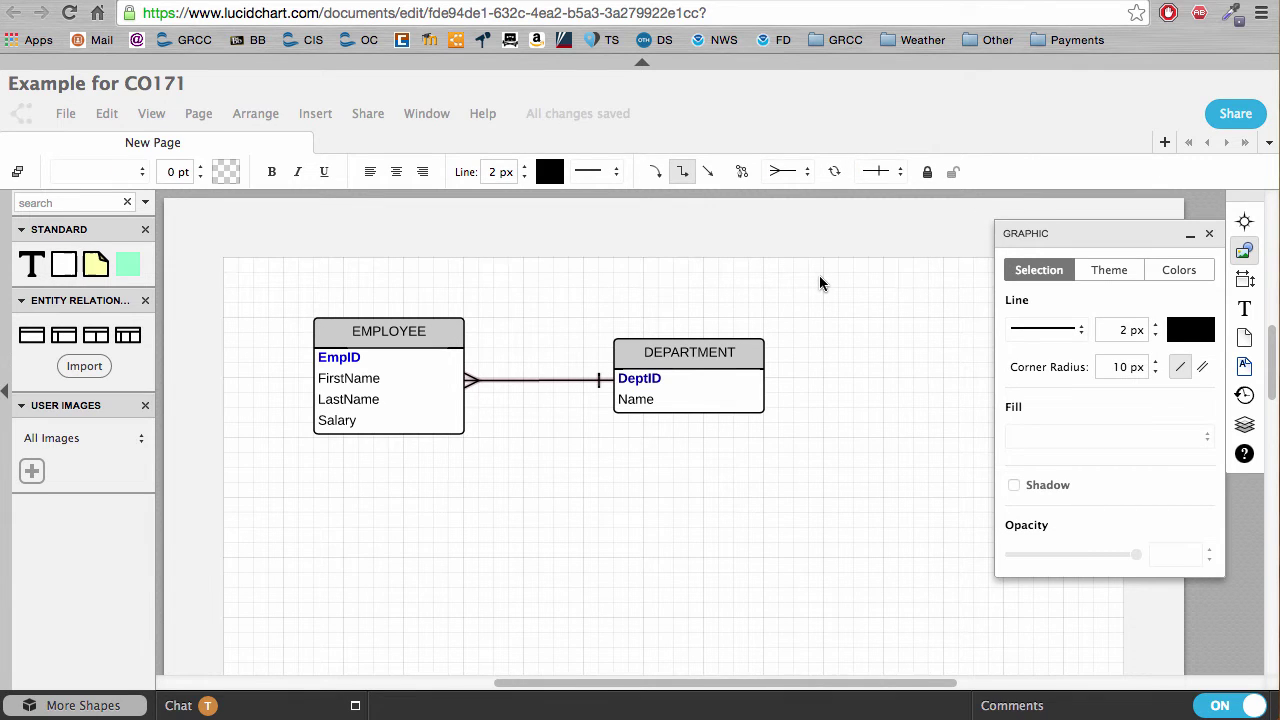
{"action": "left_click", "coordinate": [808, 175]}
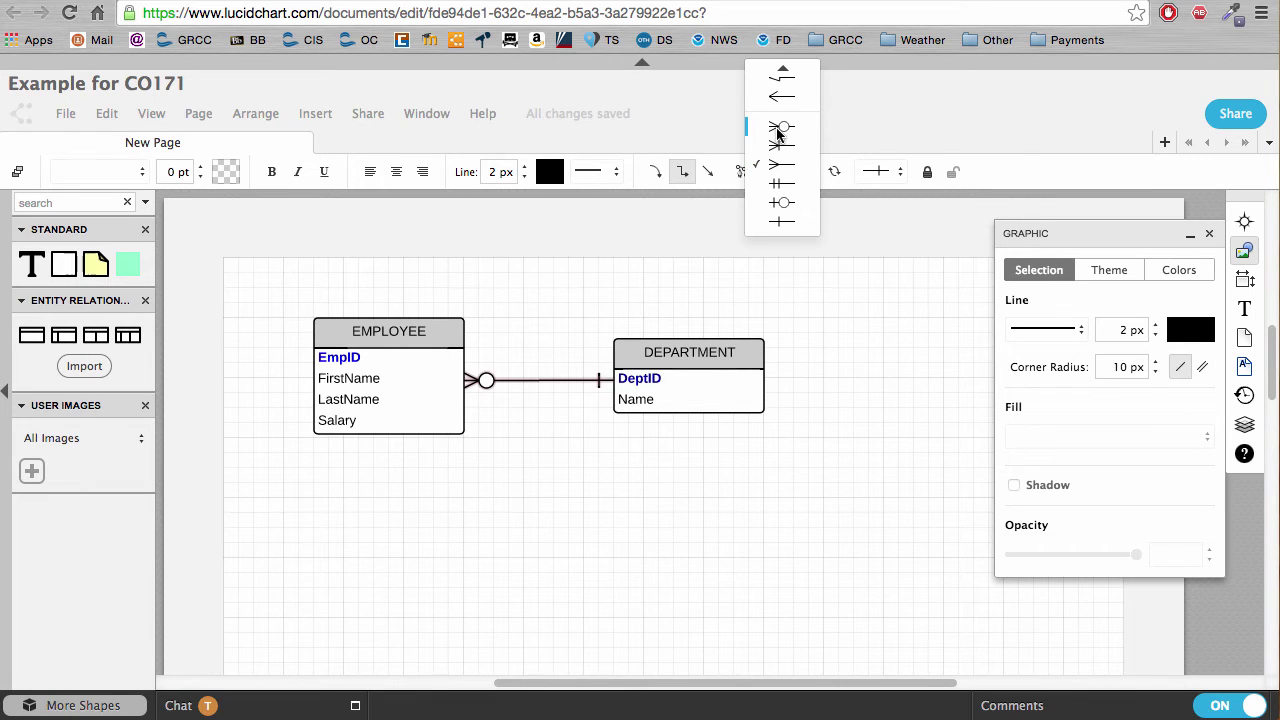
{"action": "left_click", "coordinate": [779, 133]}
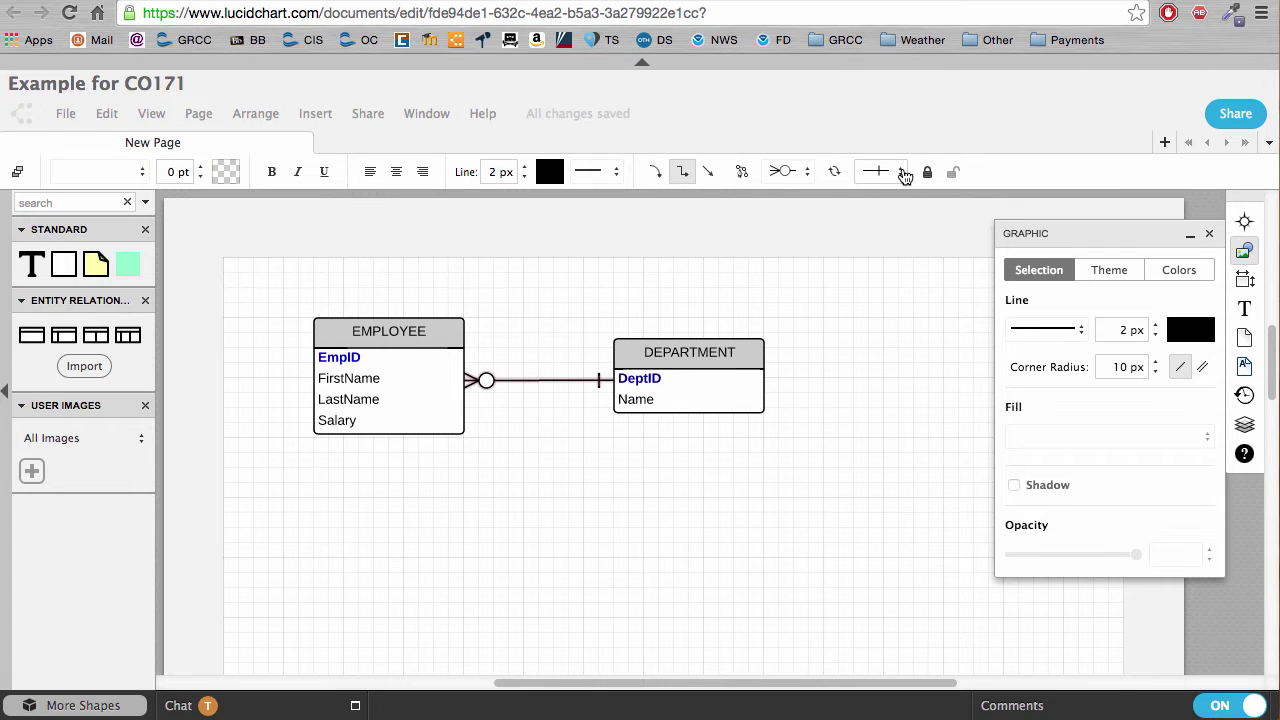
{"action": "left_click", "coordinate": [899, 173]}
{"action": "left_click", "coordinate": [884, 128]}
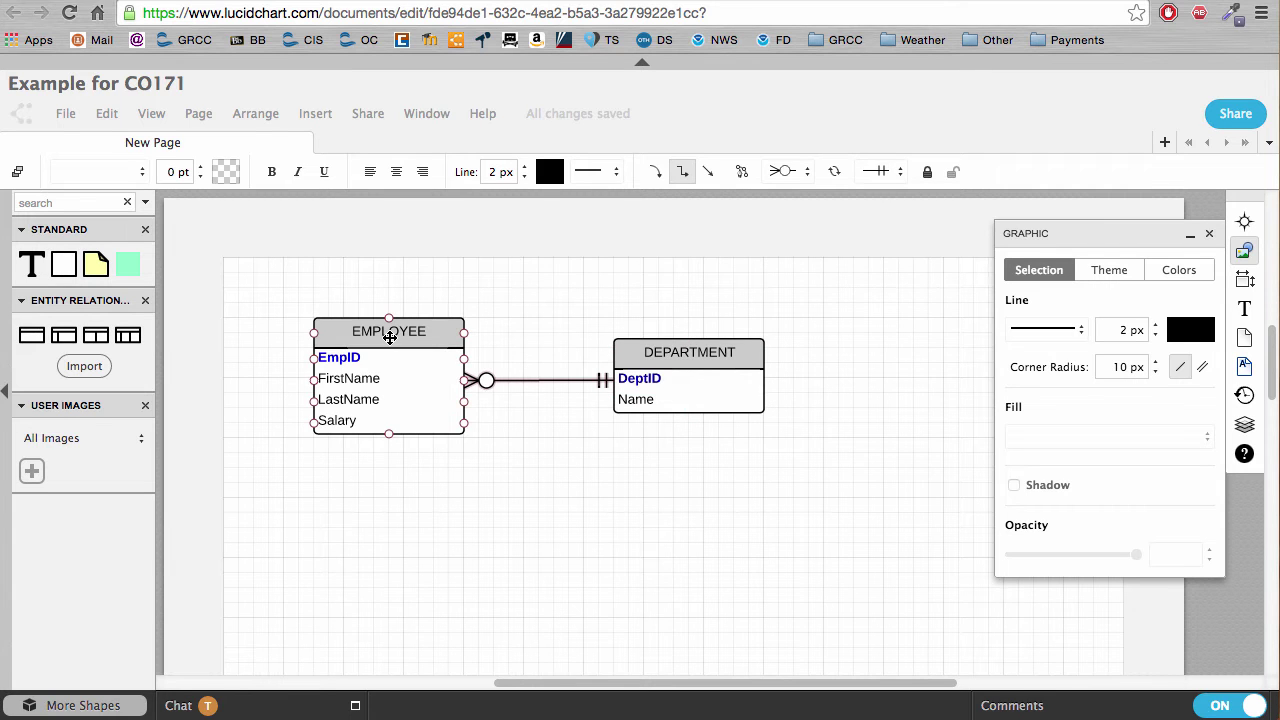
Swap the entities' places so DEPARTMENT is left of EMPLOYEE on the page, at roughly the same height
{"action": "left_click_drag", "start_coordinate": [389, 337], "coordinate": [779, 502]}
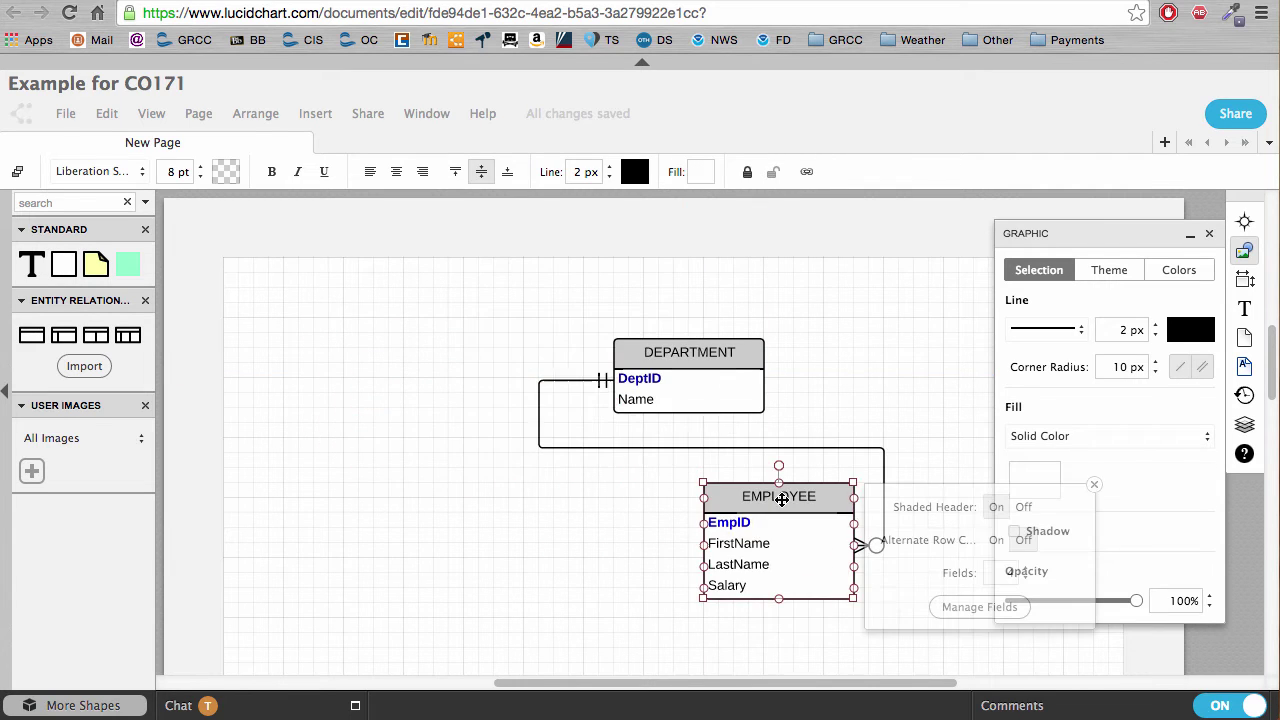
{"action": "left_click_drag", "start_coordinate": [691, 370], "coordinate": [387, 445]}
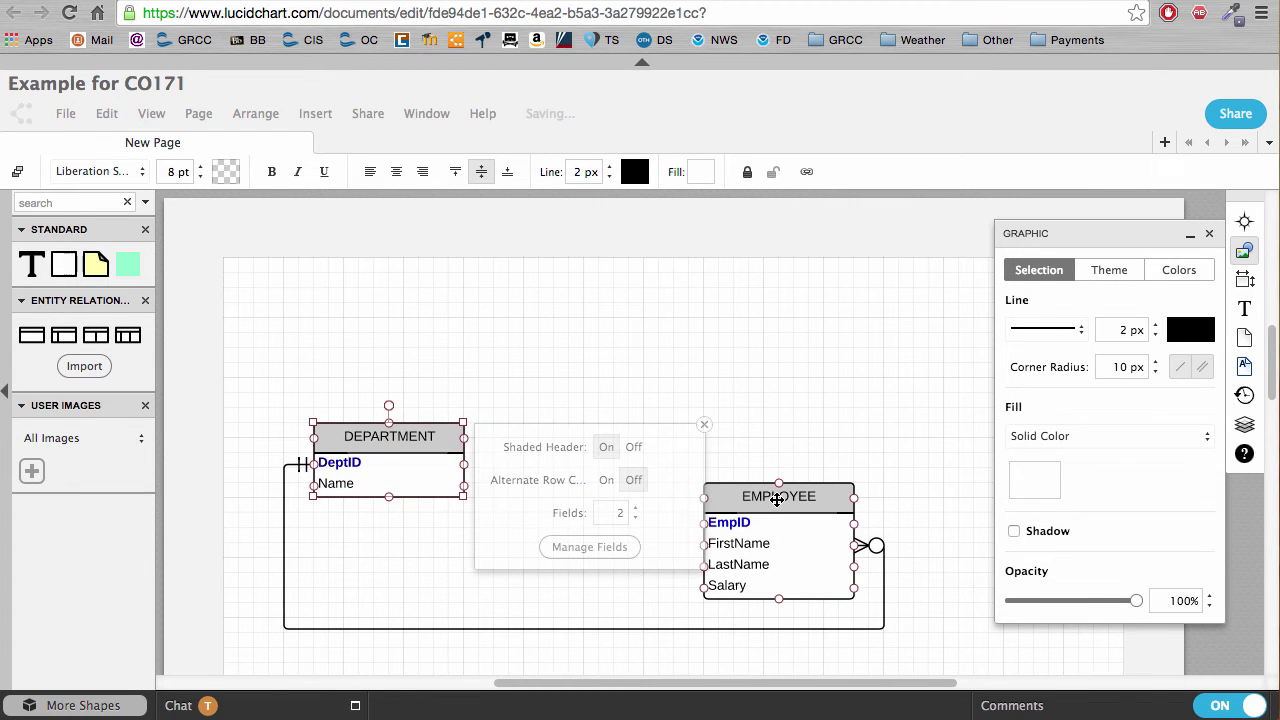
{"action": "left_click_drag", "start_coordinate": [774, 494], "coordinate": [774, 415]}
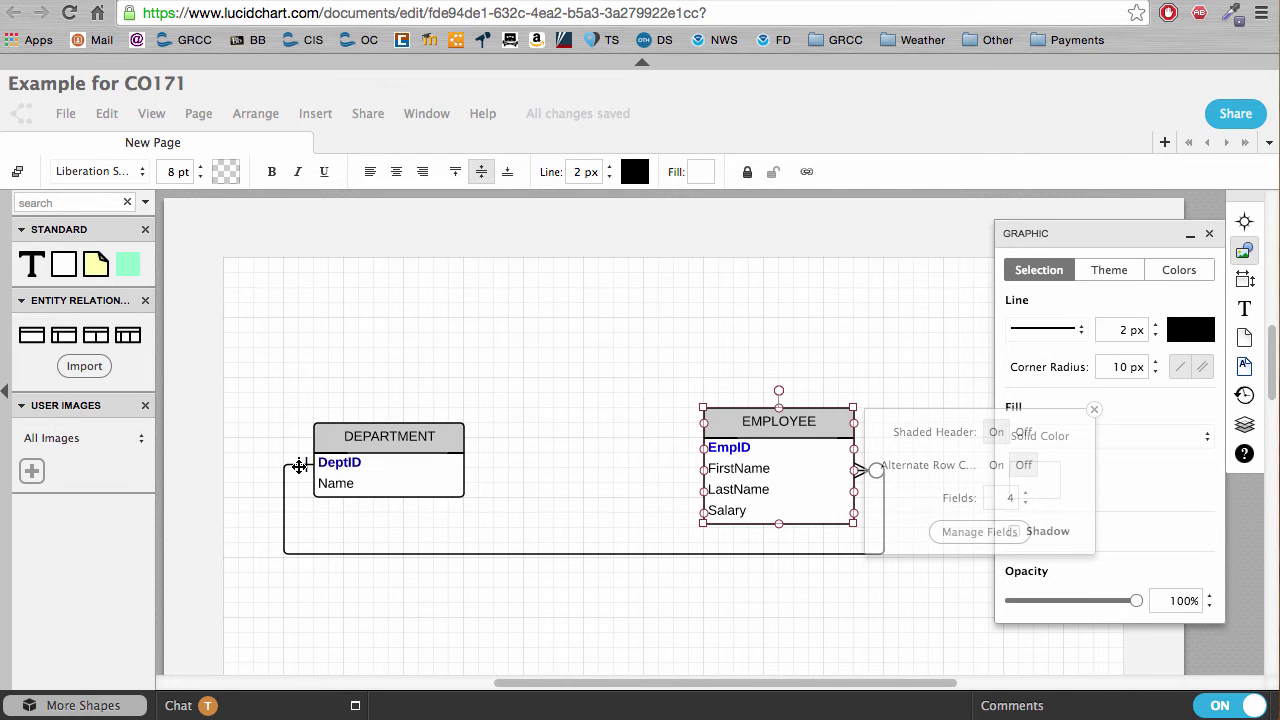
Reattach both ends of the relationship line to the facing sides of DEPARTMENT and EMPLOYEE
{"action": "left_click_drag", "start_coordinate": [296, 466], "coordinate": [466, 462]}
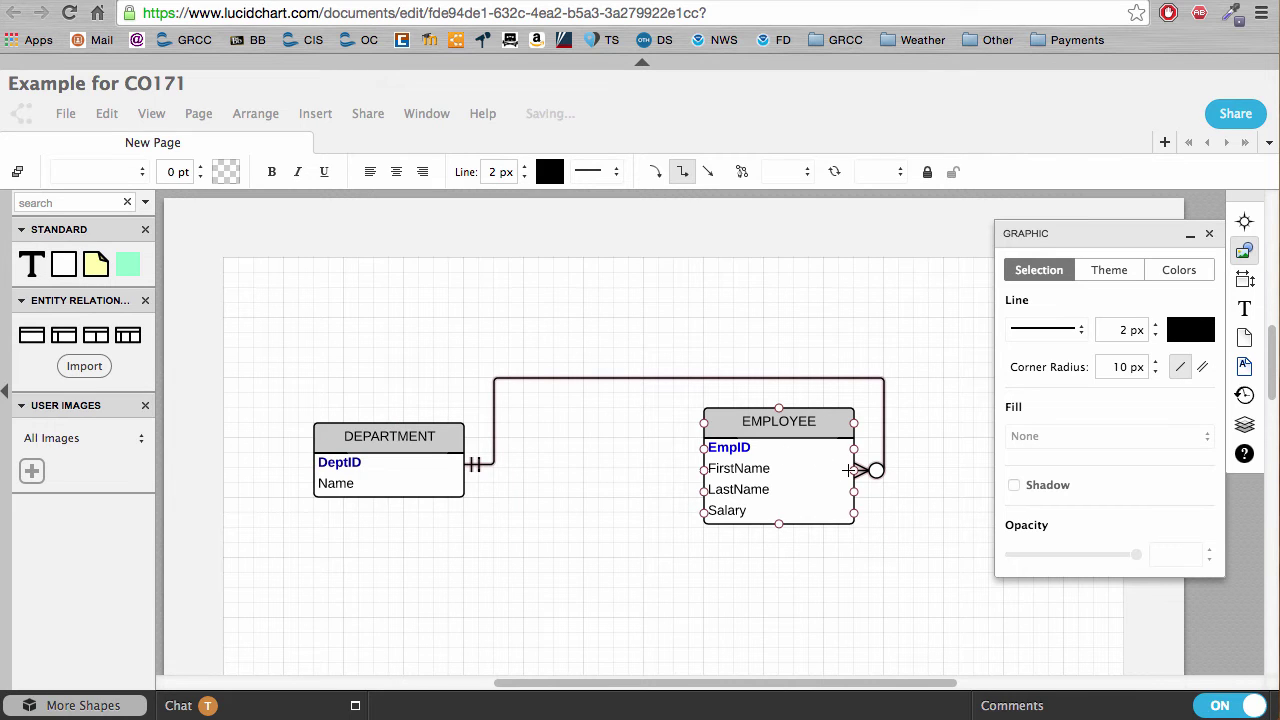
{"action": "mouse_move", "coordinate": [854, 471]}
{"action": "left_mouse_down"}
{"action": "mouse_move", "coordinate": [825, 451]}
{"action": "mouse_move", "coordinate": [855, 471]}
{"action": "left_mouse_up"}
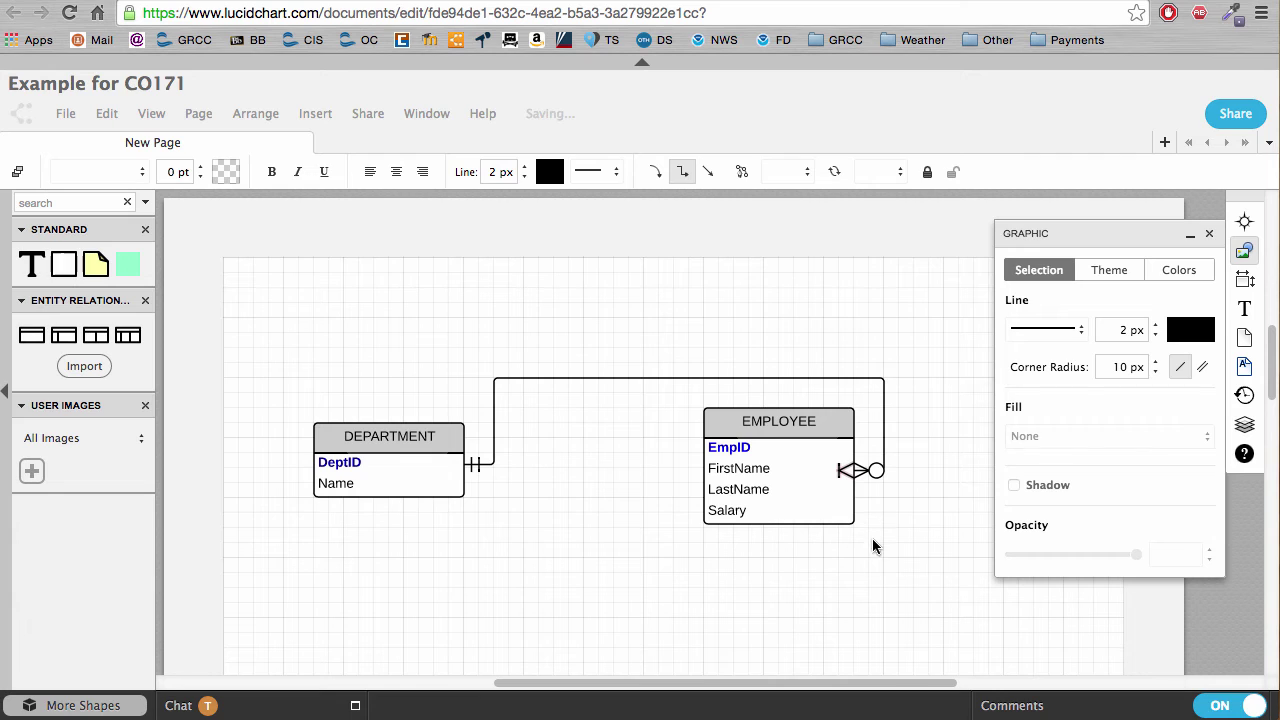
{"action": "left_click", "coordinate": [855, 470]}
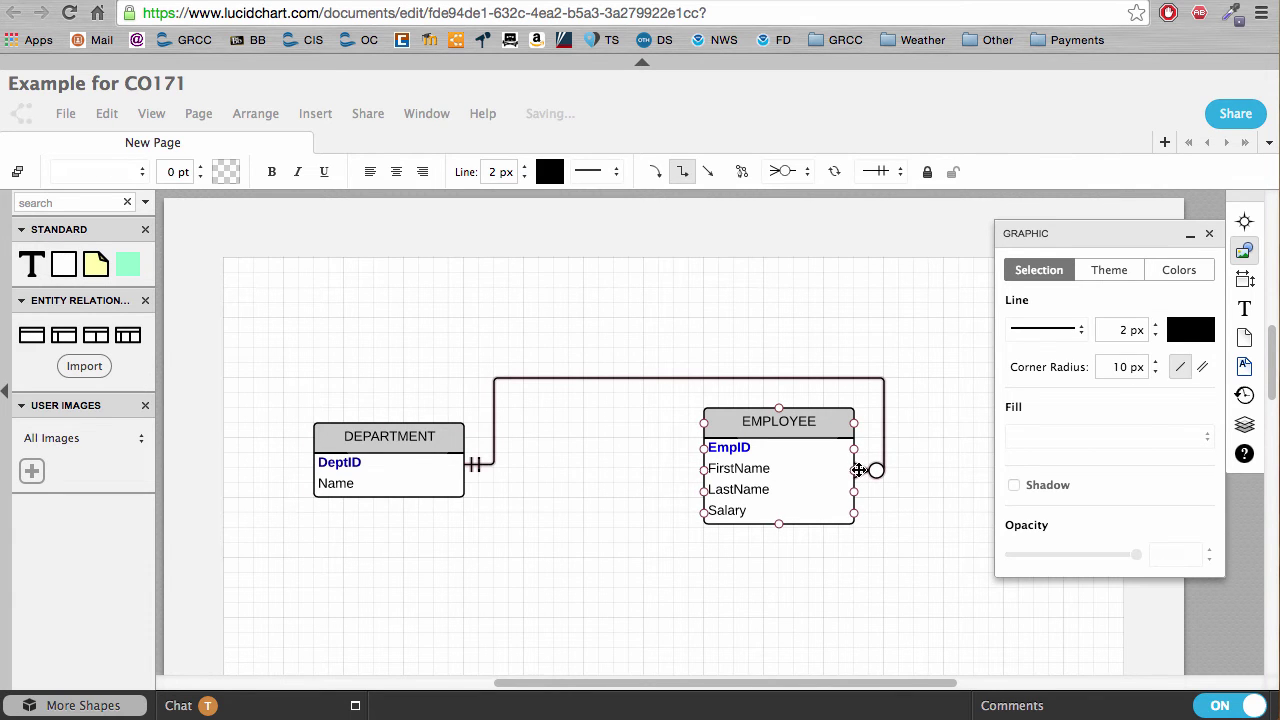
{"action": "mouse_move", "coordinate": [866, 467]}
{"action": "left_mouse_down"}
{"action": "mouse_move", "coordinate": [857, 429]}
{"action": "mouse_move", "coordinate": [806, 389]}
{"action": "mouse_move", "coordinate": [704, 399]}
{"action": "mouse_move", "coordinate": [689, 463]}
{"action": "mouse_move", "coordinate": [702, 470]}
{"action": "left_mouse_up"}
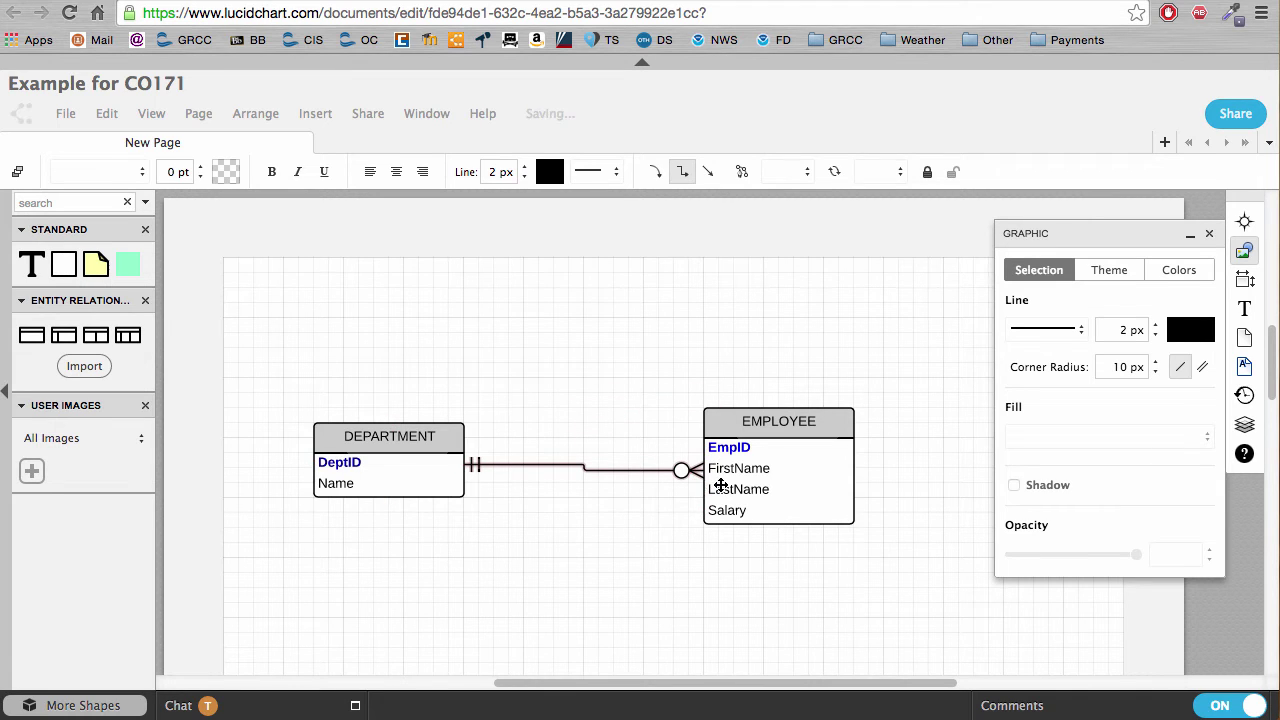
Reposition DEPARTMENT slightly higher and move EMPLOYEE level with it so the relationship line runs straight between them
{"action": "left_click_drag", "start_coordinate": [775, 420], "coordinate": [706, 486]}
{"action": "left_click", "coordinate": [389, 443]}
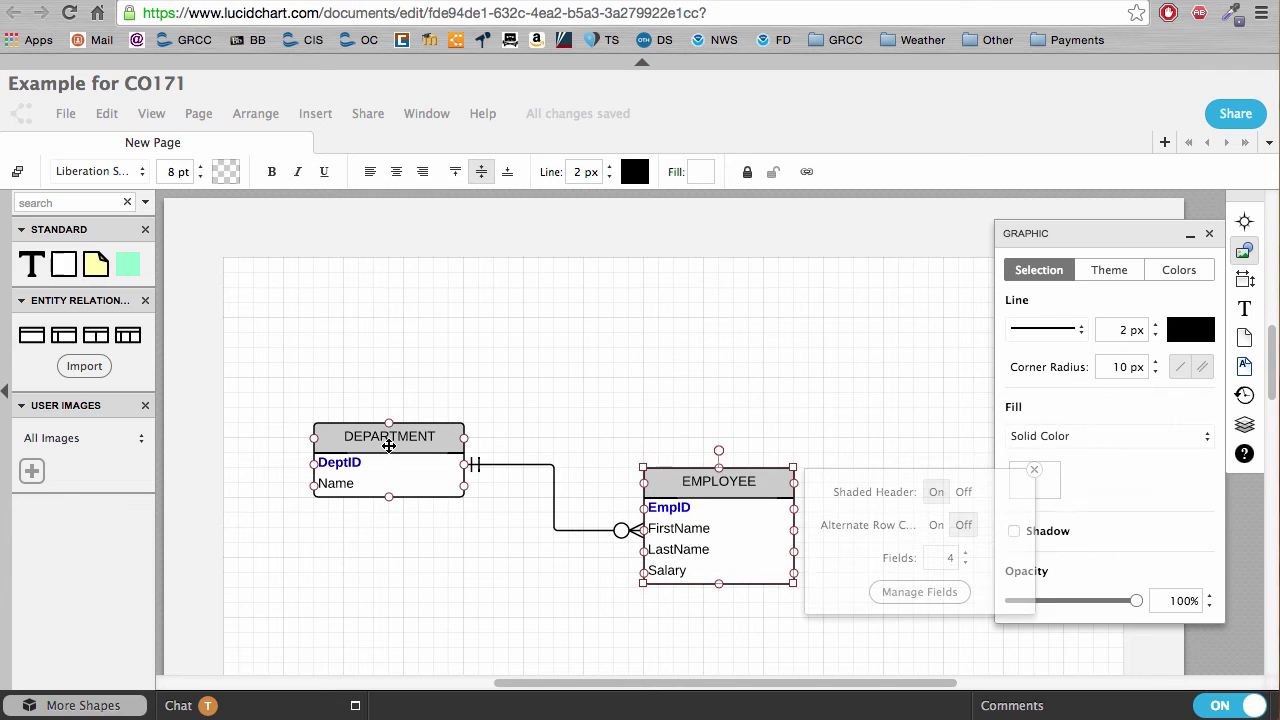
{"action": "left_click_drag", "start_coordinate": [389, 443], "coordinate": [391, 408]}
{"action": "left_click", "coordinate": [735, 475], "text": "shift"}
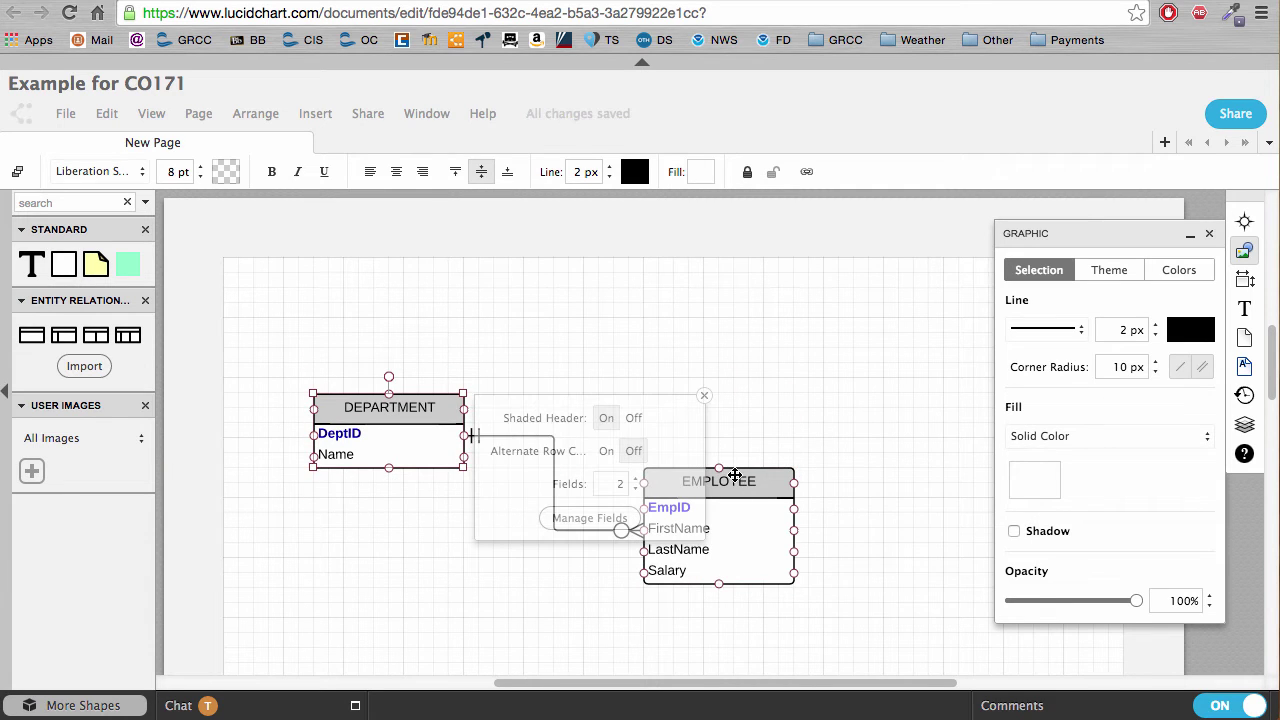
{"action": "left_click_drag", "start_coordinate": [735, 479], "coordinate": [695, 463]}
{"action": "left_click", "coordinate": [789, 446]}
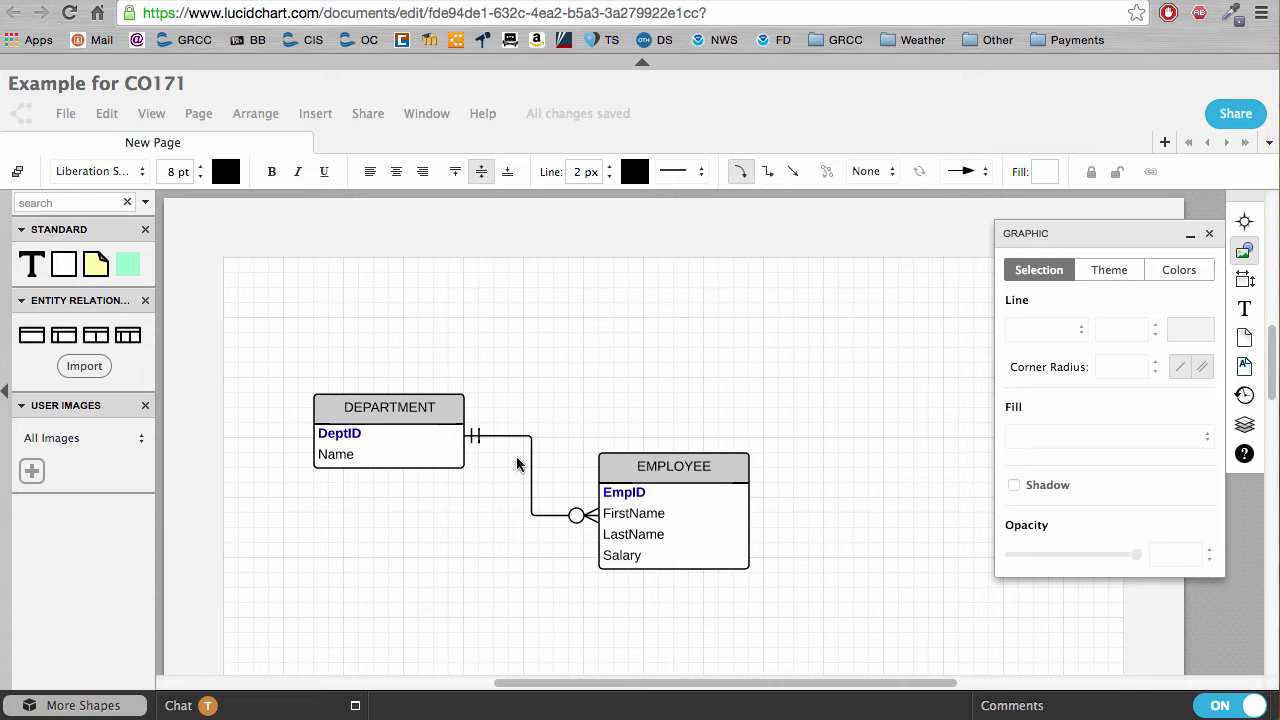
{"action": "left_click_drag", "start_coordinate": [660, 466], "coordinate": [753, 388]}
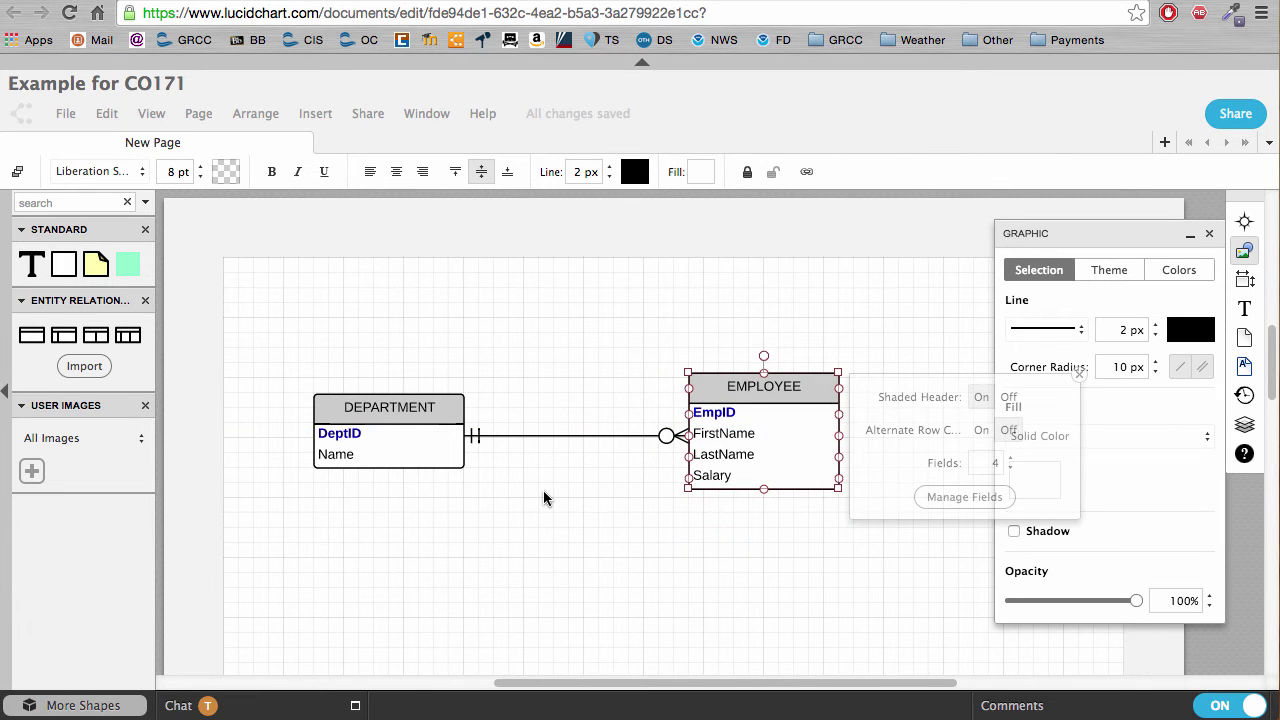
Label the relationship line "has / works in", with spaces around the slash
{"action": "double_click", "coordinate": [571, 436]}
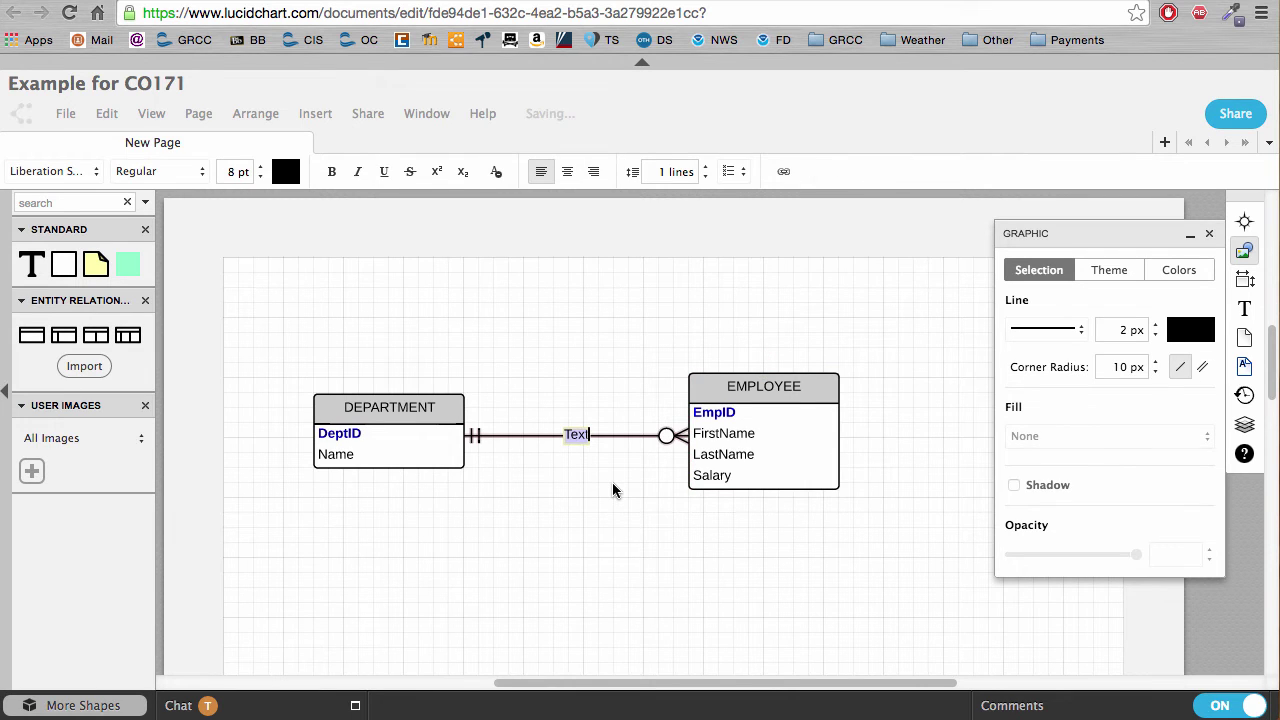
{"action": "type", "text": "has/works in"}
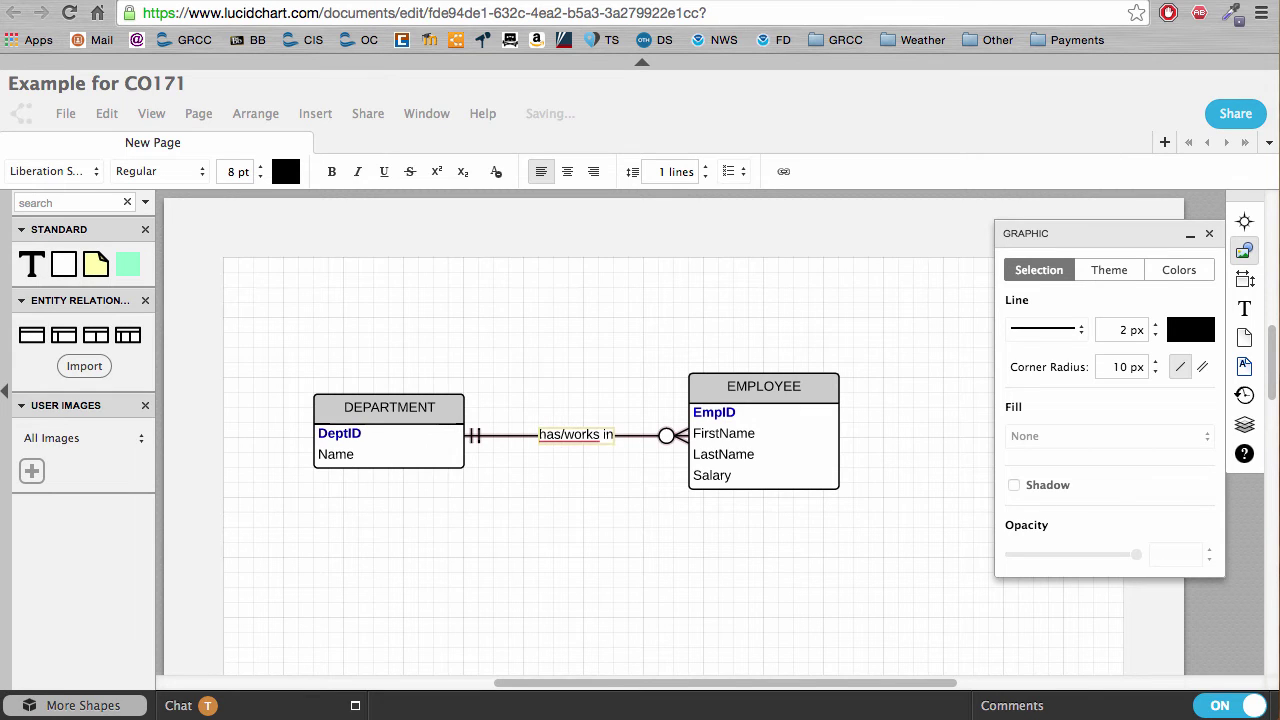
{"action": "key", "text": "BackSpace"}
{"action": "key", "text": "BackSpace"}
{"action": "key", "text": "BackSpace"}
{"action": "key", "text": "BackSpace"}
{"action": "key", "text": "BackSpace"}
{"action": "key", "text": "BackSpace"}
{"action": "key", "text": "BackSpace"}
{"action": "key", "text": "BackSpace"}
{"action": "key", "text": "BackSpace"}
{"action": "key", "text": "BackSpace"}
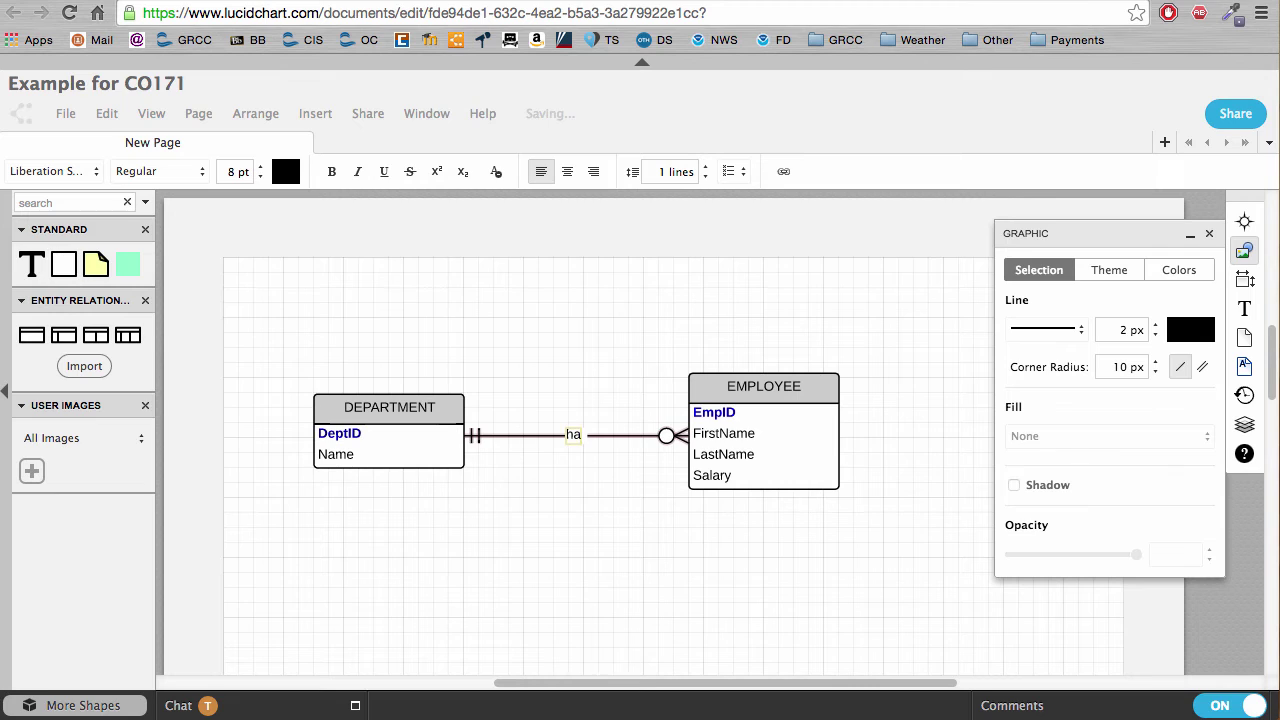
{"action": "type", "text": "s /"}
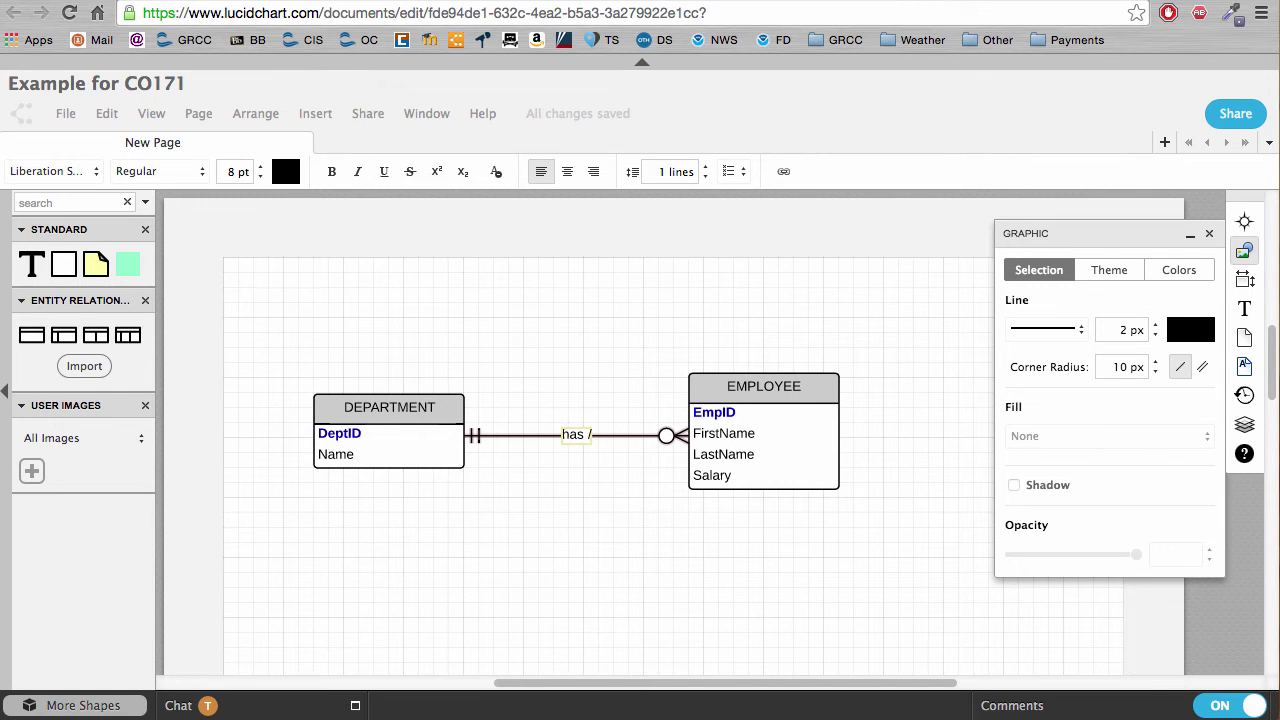
{"action": "type", "text": " works in"}
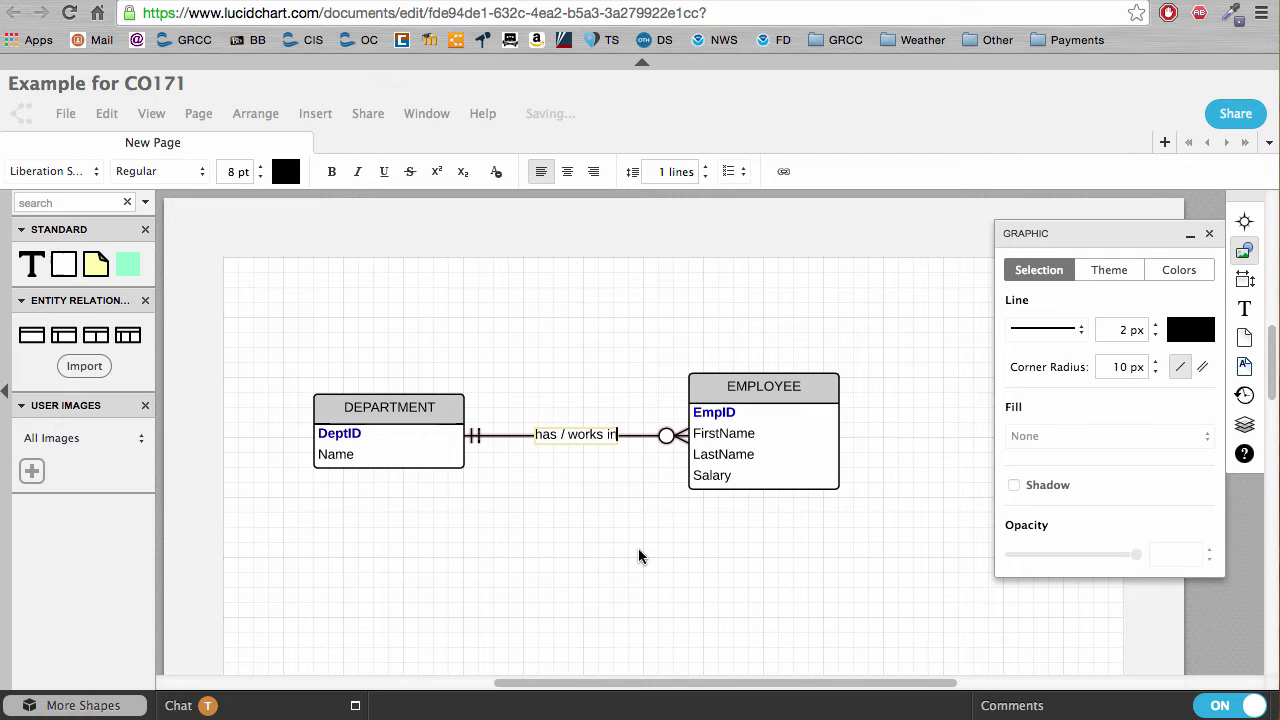
{"action": "left_click", "coordinate": [640, 556]}
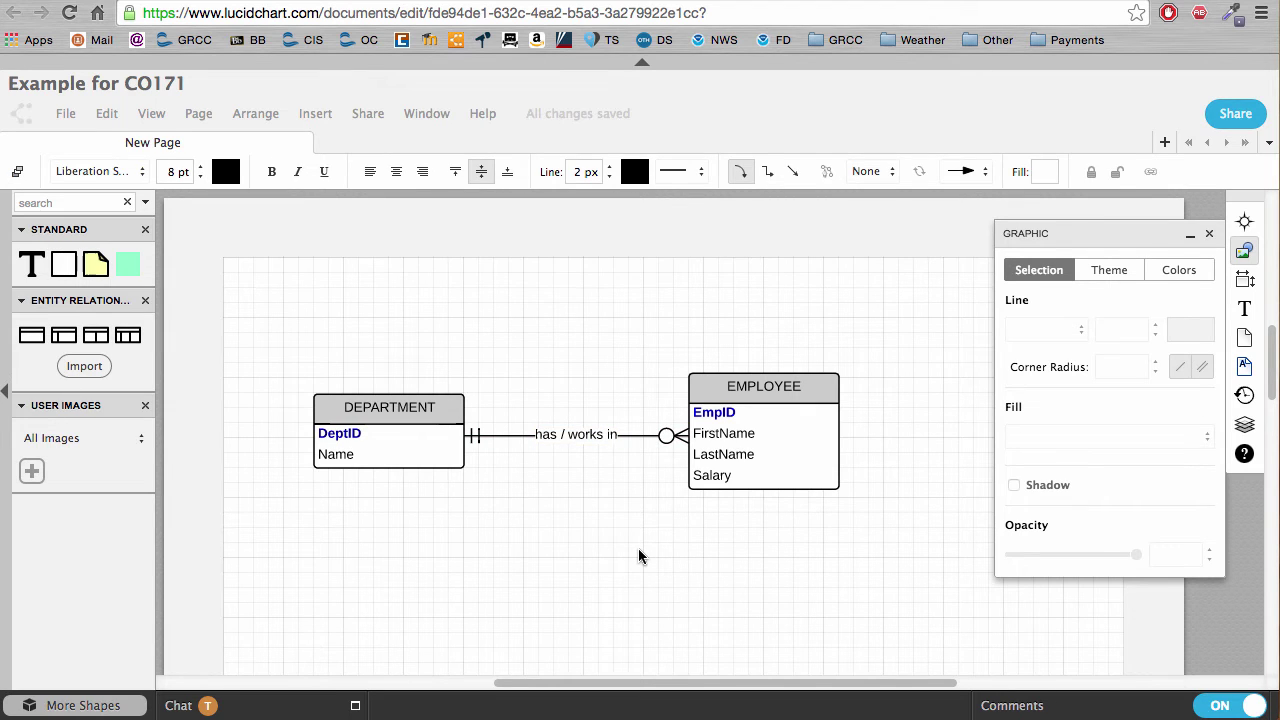
Remove the text label from the relationship line between DEPARTMENT and EMPLOYEE
{"action": "double_click", "coordinate": [578, 436]}
{"action": "key", "text": "BackSpace"}
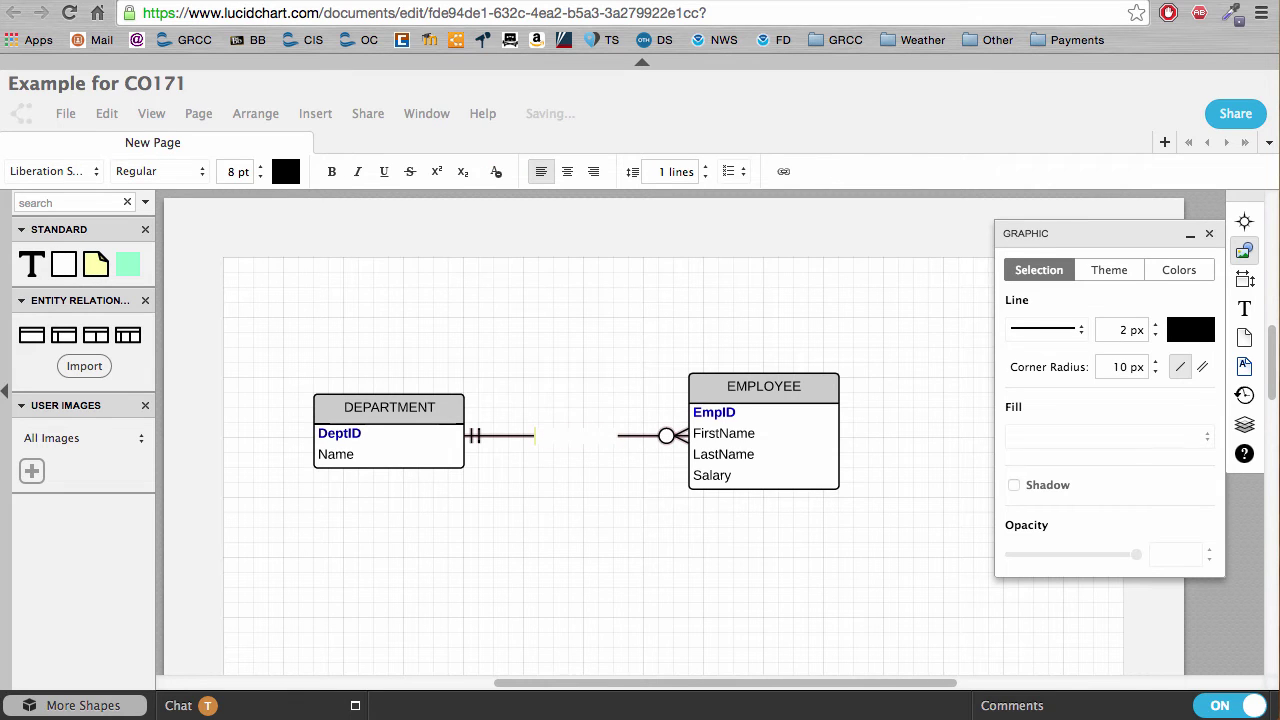
{"action": "left_click", "coordinate": [573, 546]}
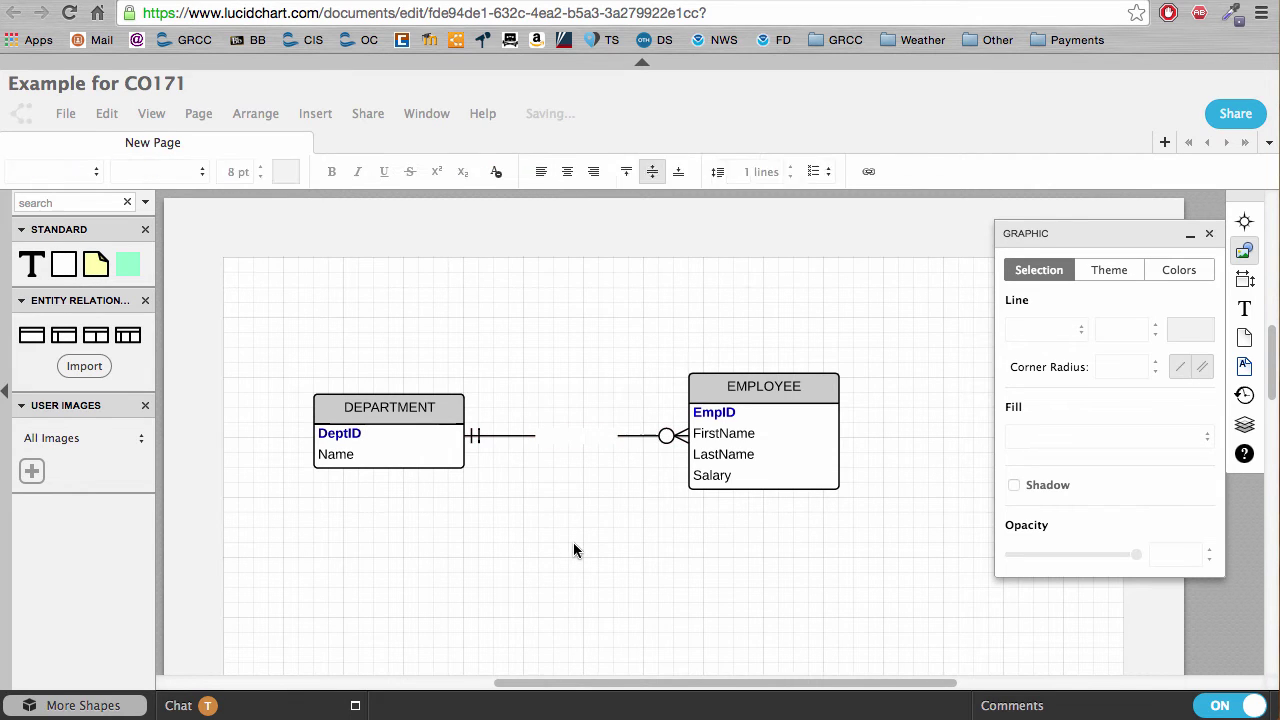
{"action": "left_click", "coordinate": [502, 440]}
{"action": "left_click", "coordinate": [941, 372]}
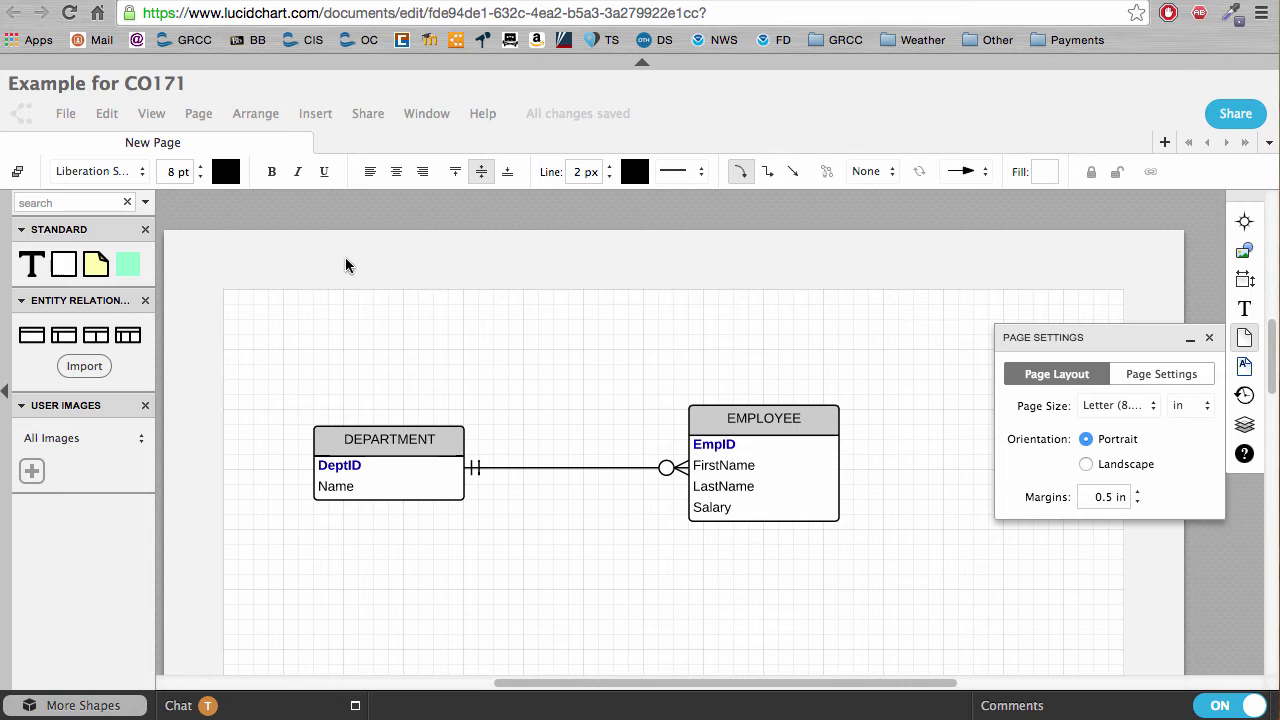
Publish the part of the page around the DEPARTMENT and EMPLOYEE entities as a PNG image at Print Quality (300 DPI)
{"action": "left_click", "coordinate": [65, 115]}
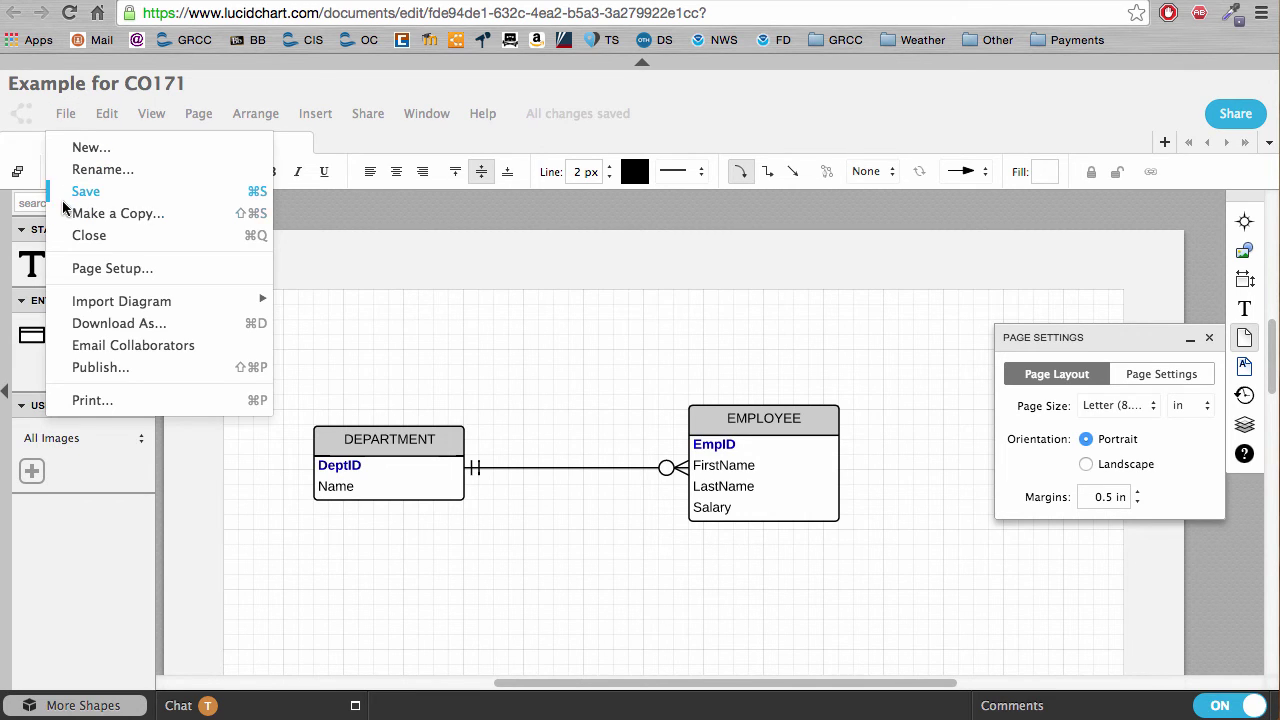
{"action": "left_click", "coordinate": [111, 367]}
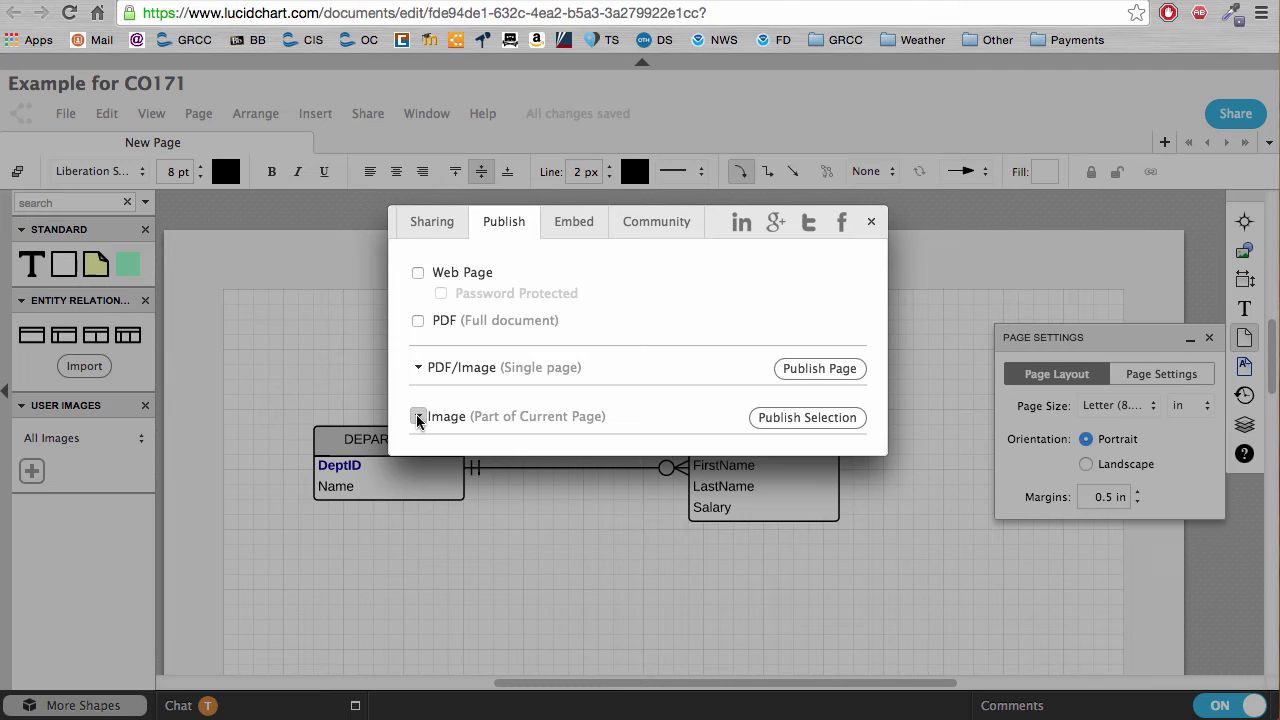
{"action": "left_click", "coordinate": [416, 415]}
{"action": "left_click", "coordinate": [787, 420]}
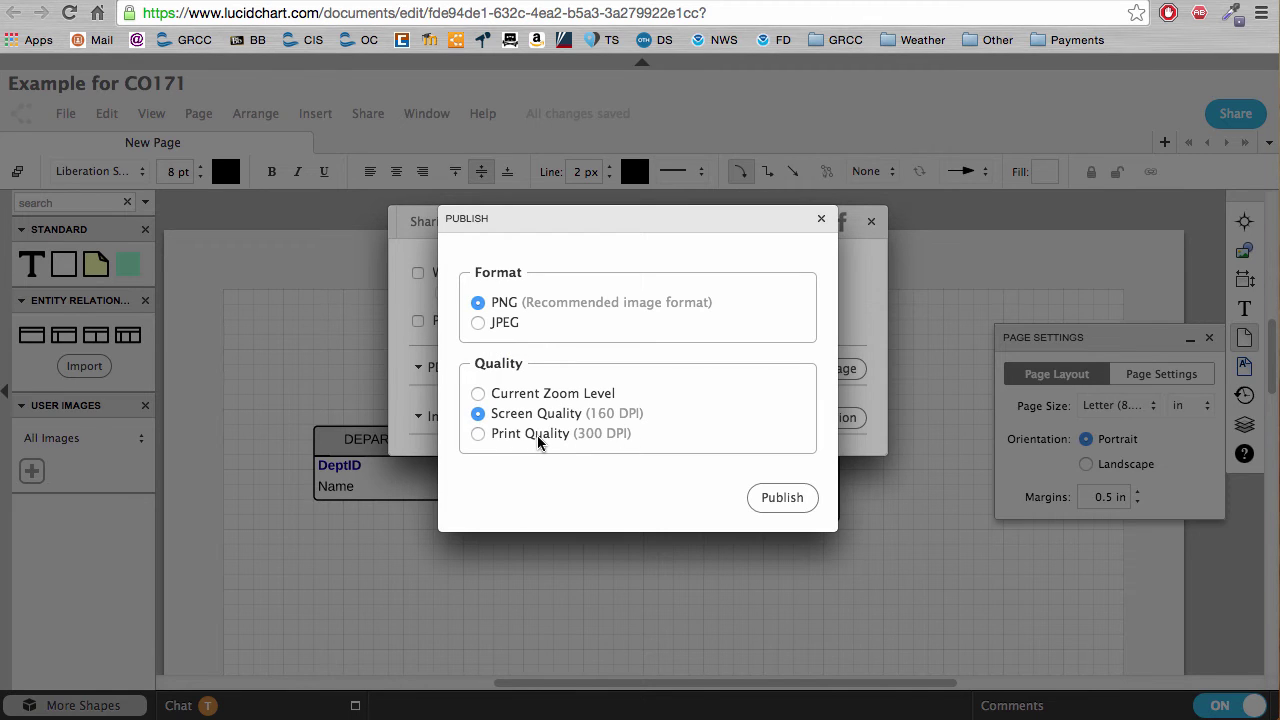
{"action": "left_click", "coordinate": [477, 437]}
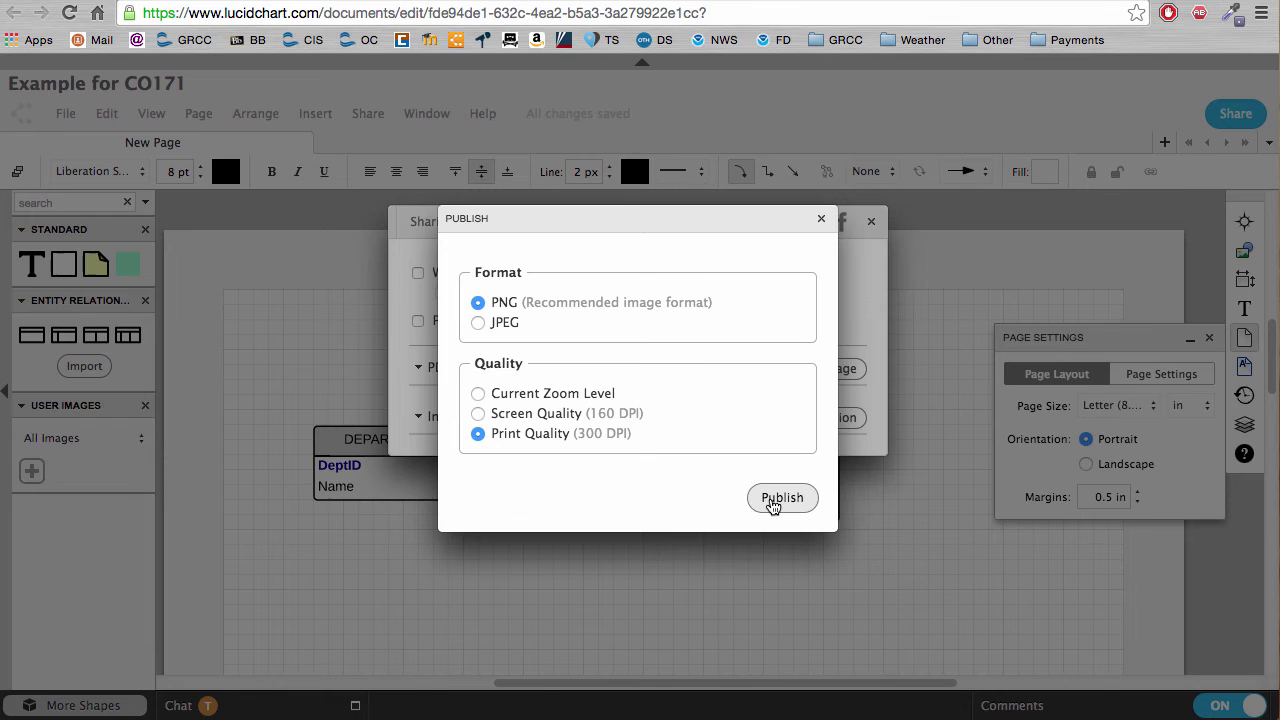
{"action": "left_click", "coordinate": [772, 503]}
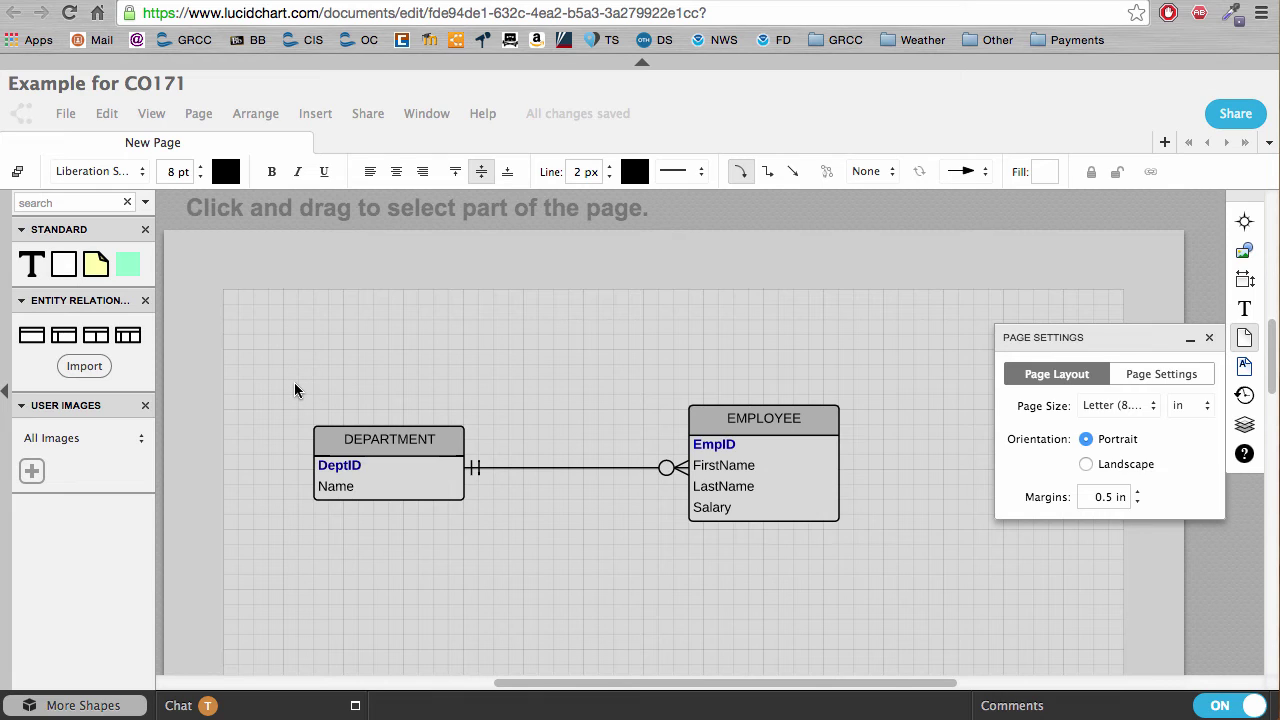
{"action": "left_click_drag", "start_coordinate": [294, 386], "coordinate": [856, 545]}
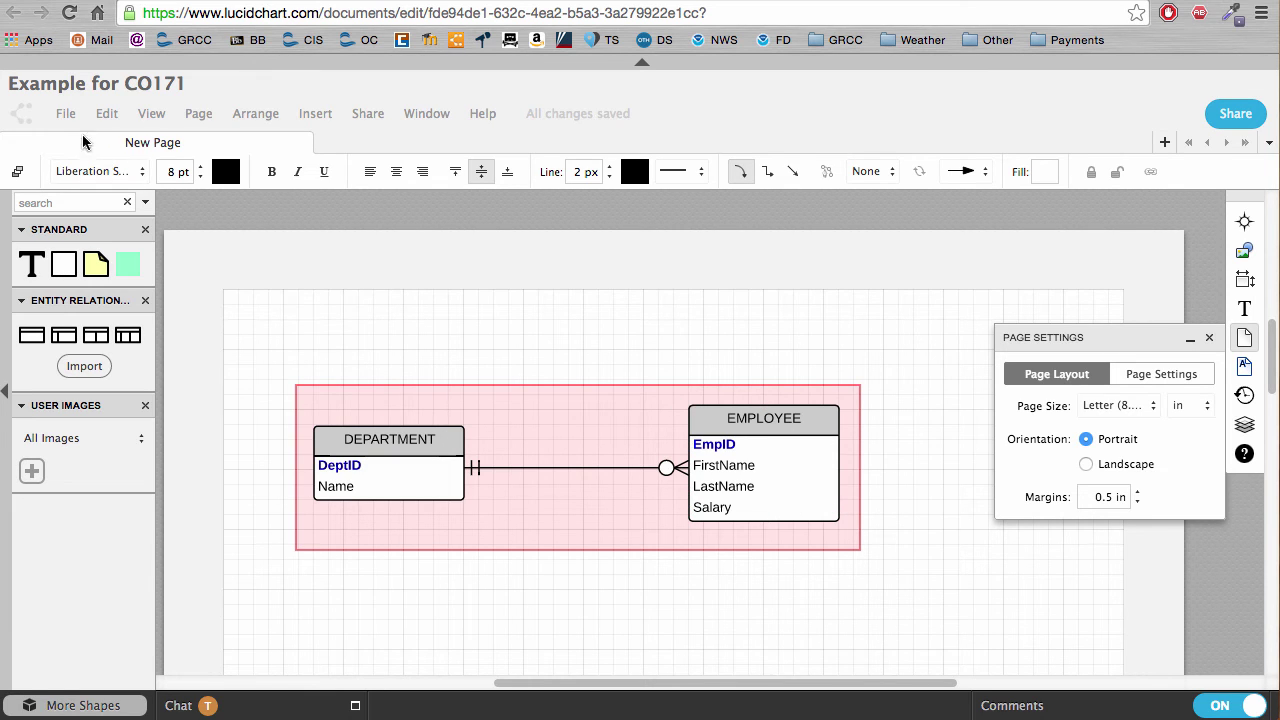
Save the published New Page PNG image to the Desktop as "image (1).png" and close the publishing dialog
{"action": "left_click", "coordinate": [65, 113]}
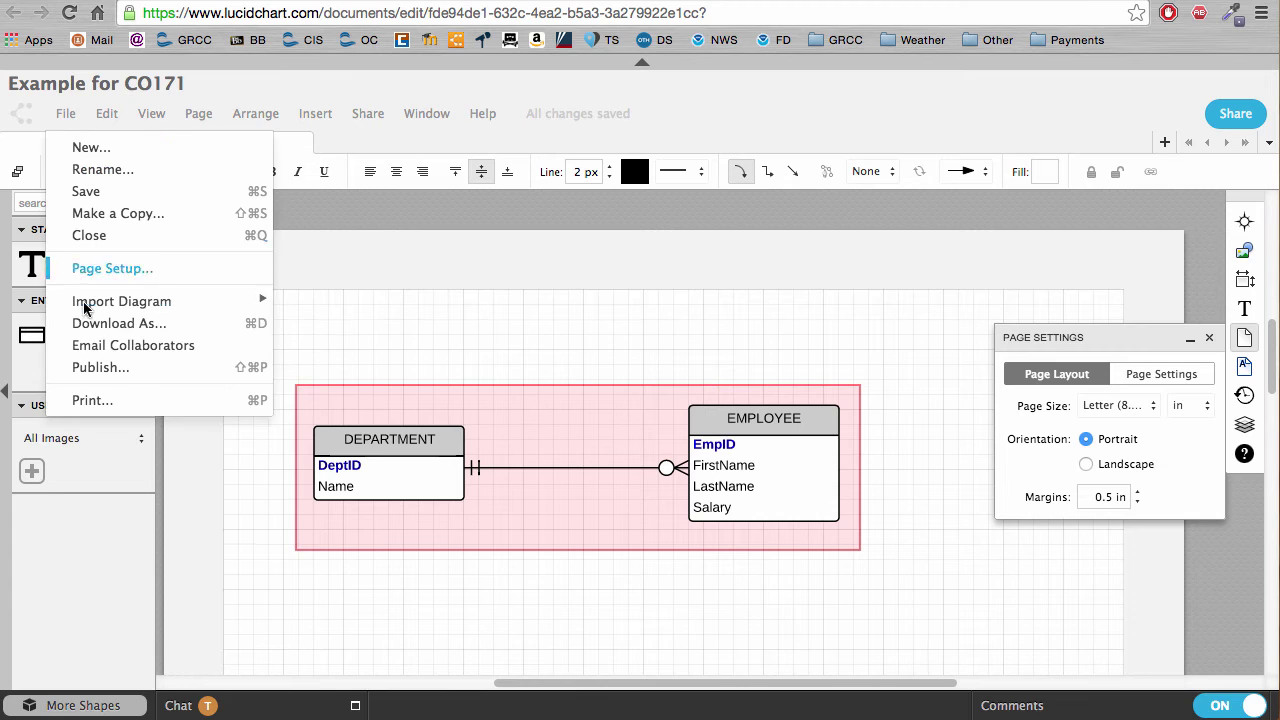
{"action": "left_click", "coordinate": [95, 370]}
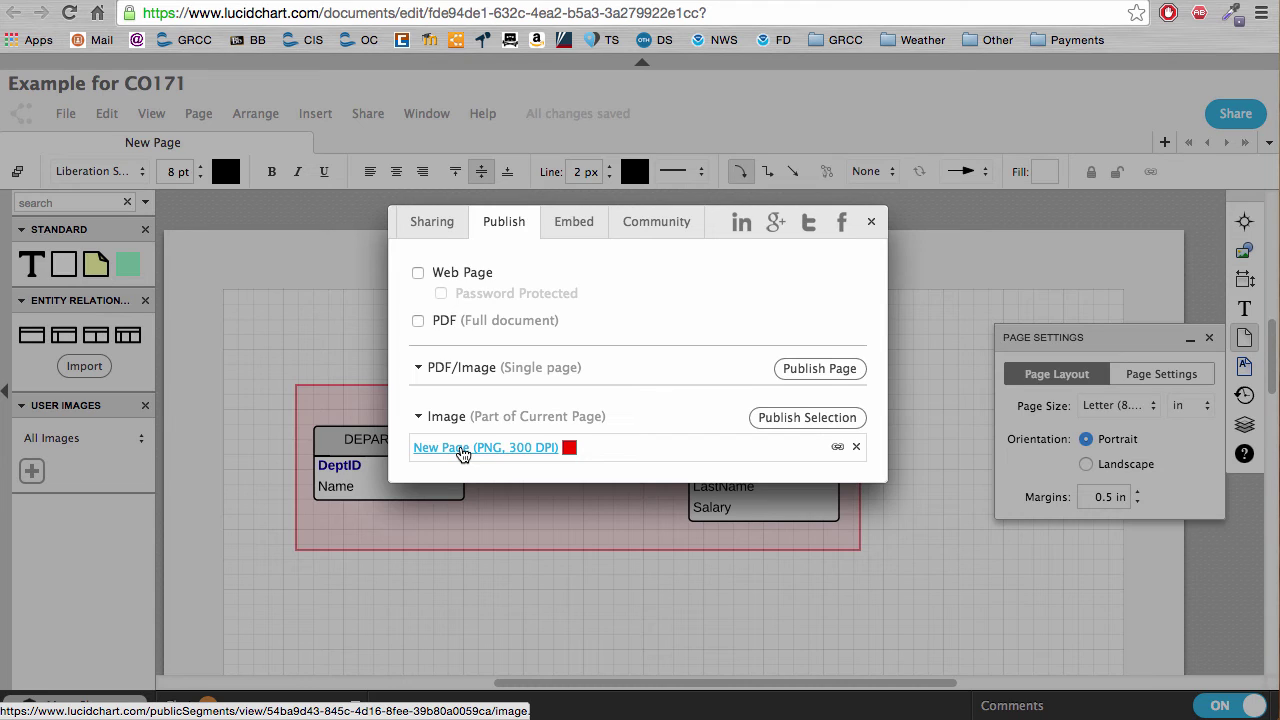
{"action": "right_click", "coordinate": [463, 455]}
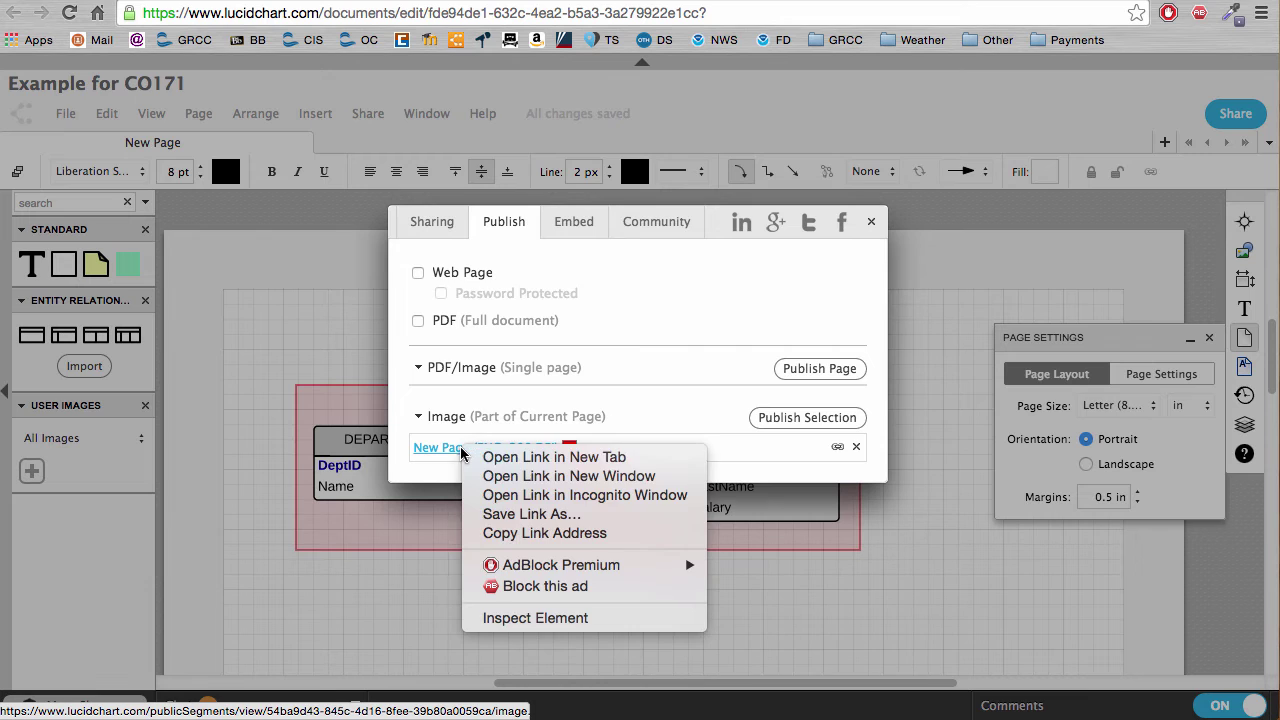
{"action": "left_click", "coordinate": [520, 515]}
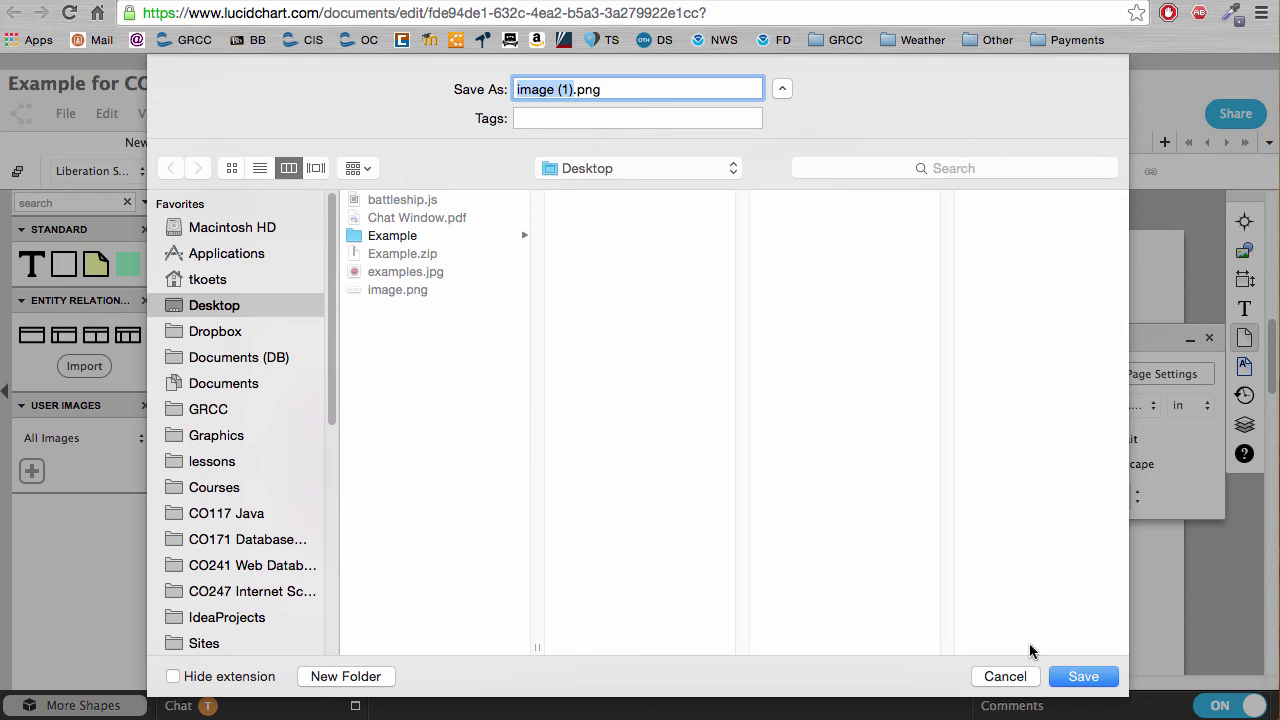
{"action": "left_click", "coordinate": [1066, 677]}
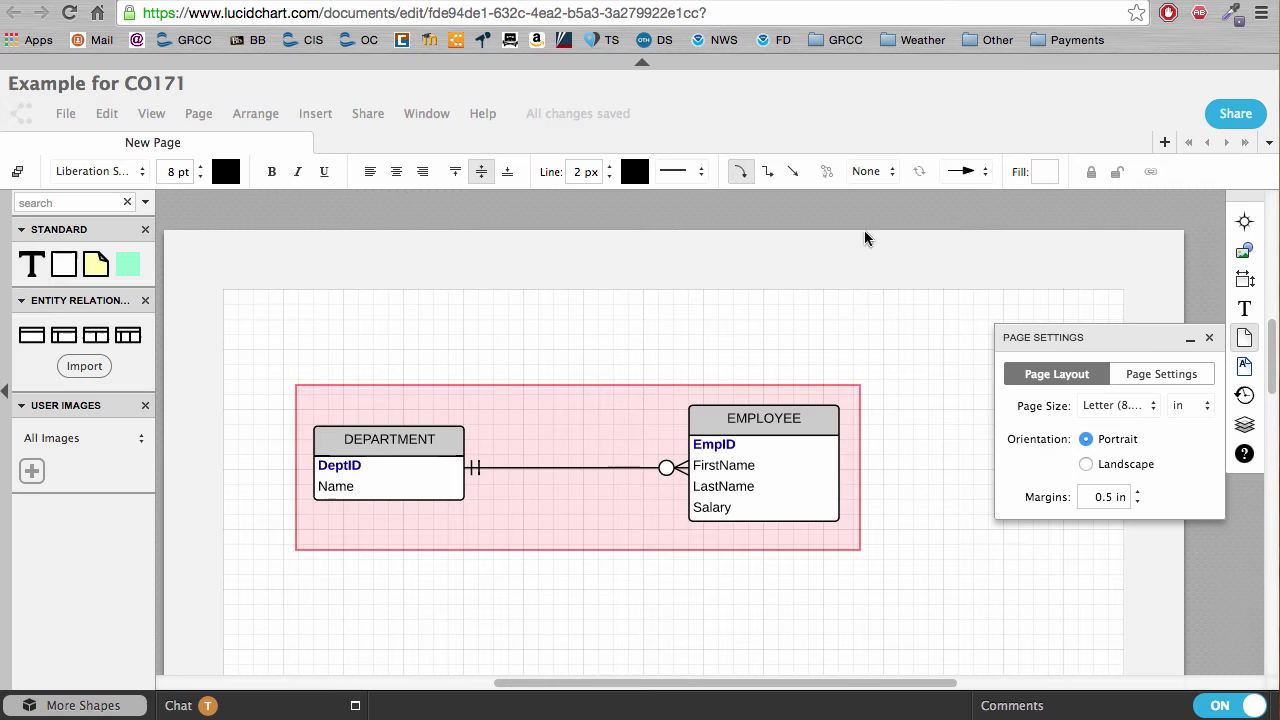
{"action": "left_click", "coordinate": [871, 222]}
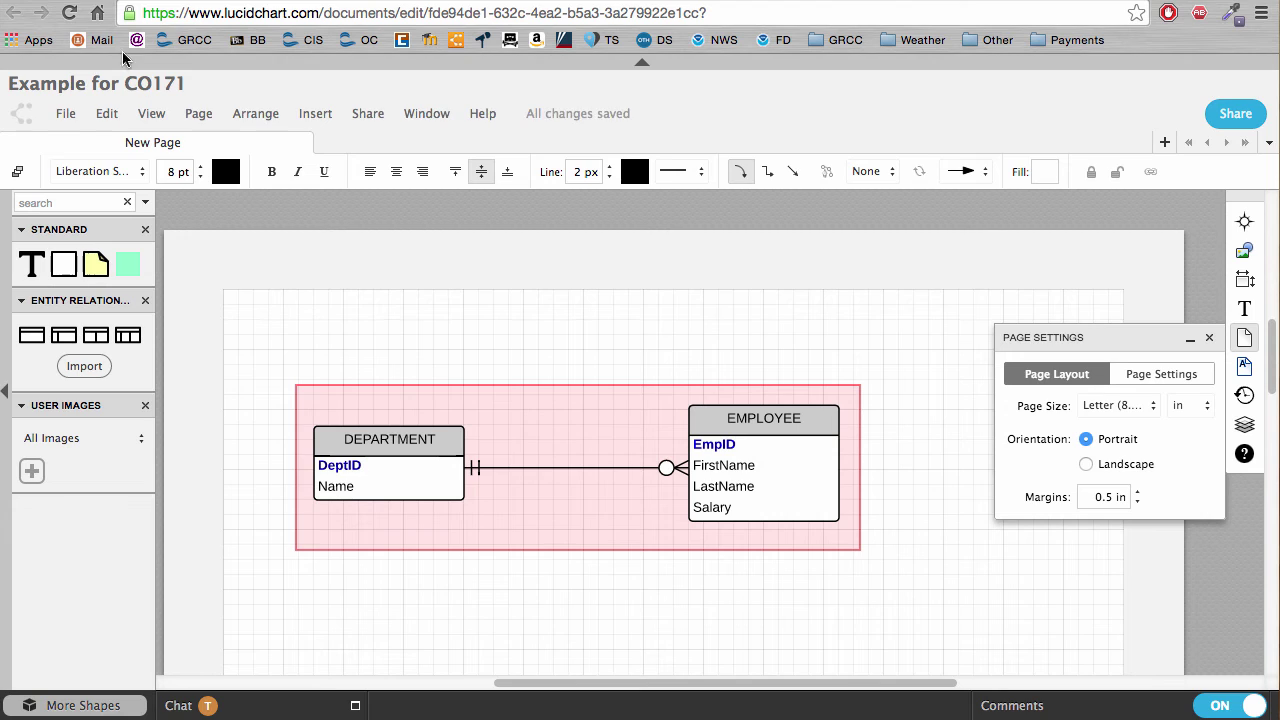
Un-publish the New Page (PNG, 300 DPI) image selection and close the publishing dialog
{"action": "left_click", "coordinate": [65, 116]}
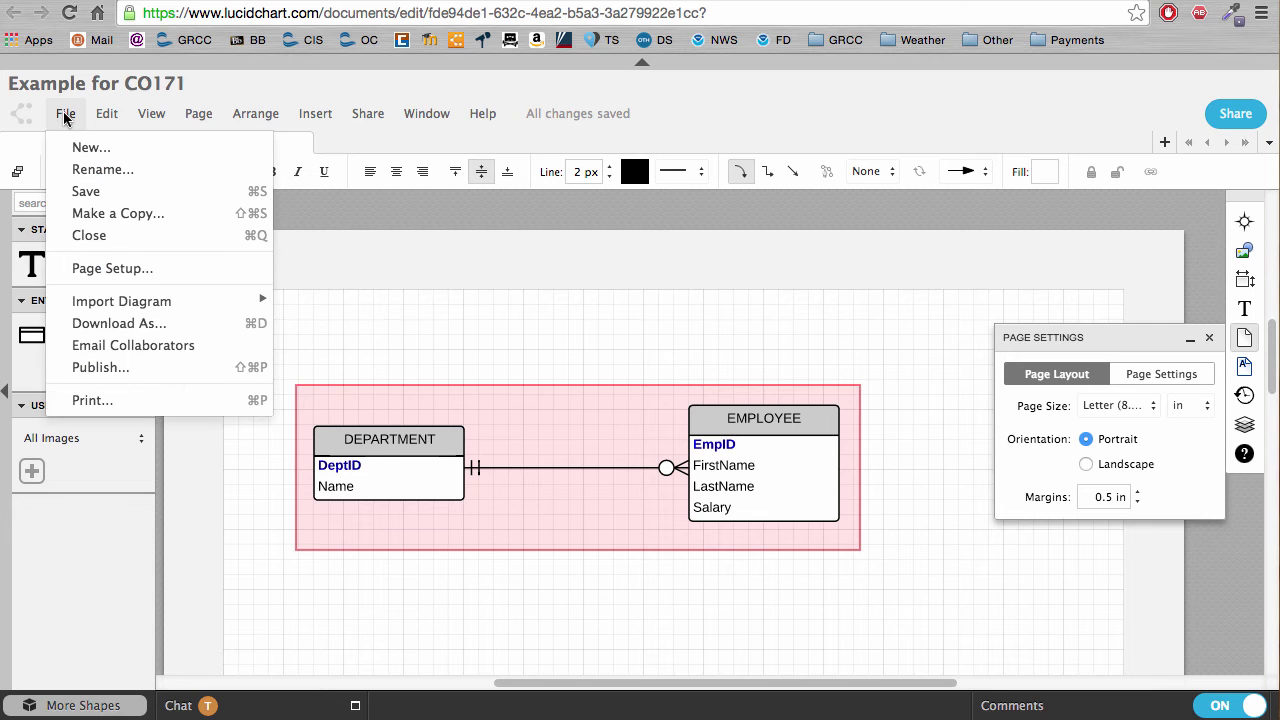
{"action": "left_click", "coordinate": [99, 369]}
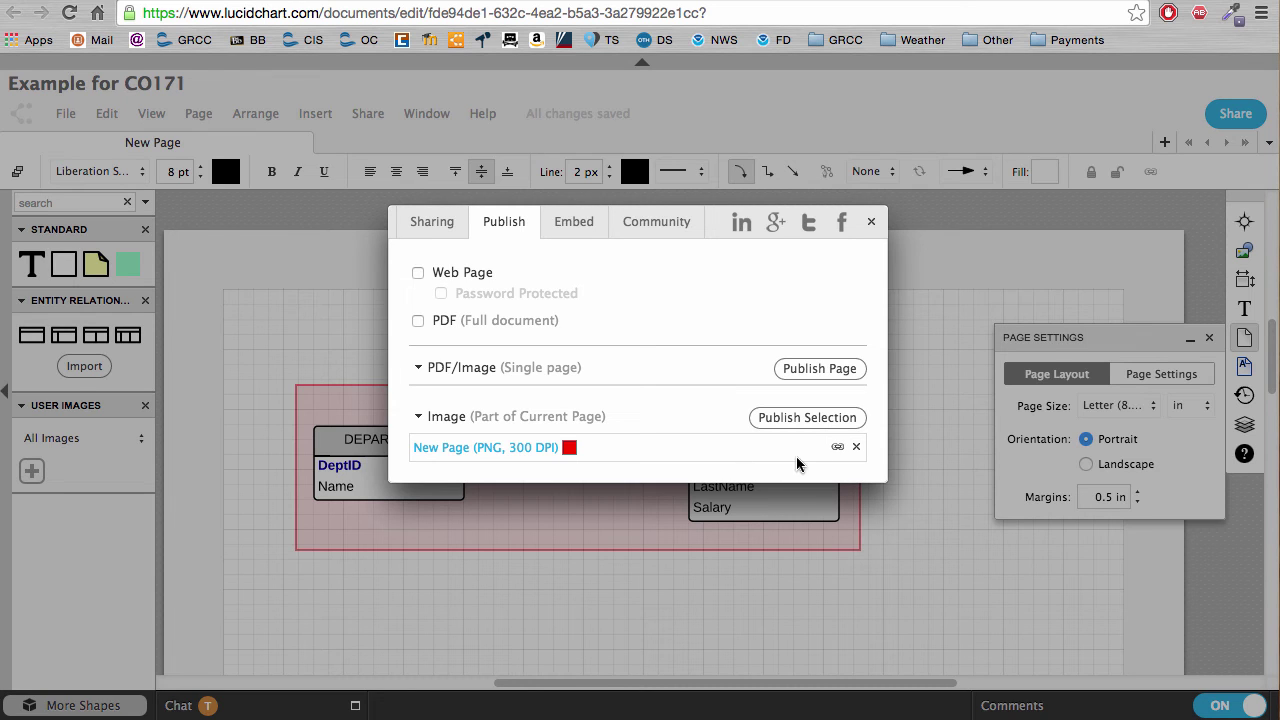
{"action": "left_click", "coordinate": [856, 447]}
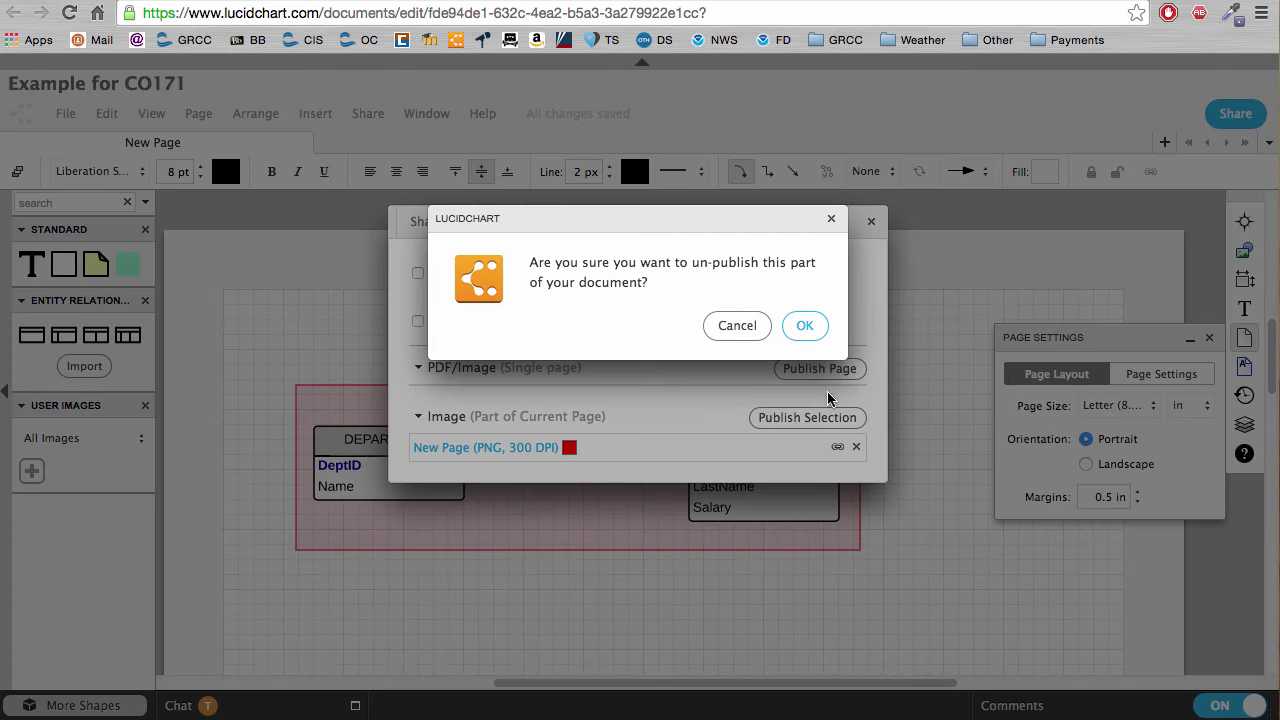
{"action": "left_click", "coordinate": [800, 326]}
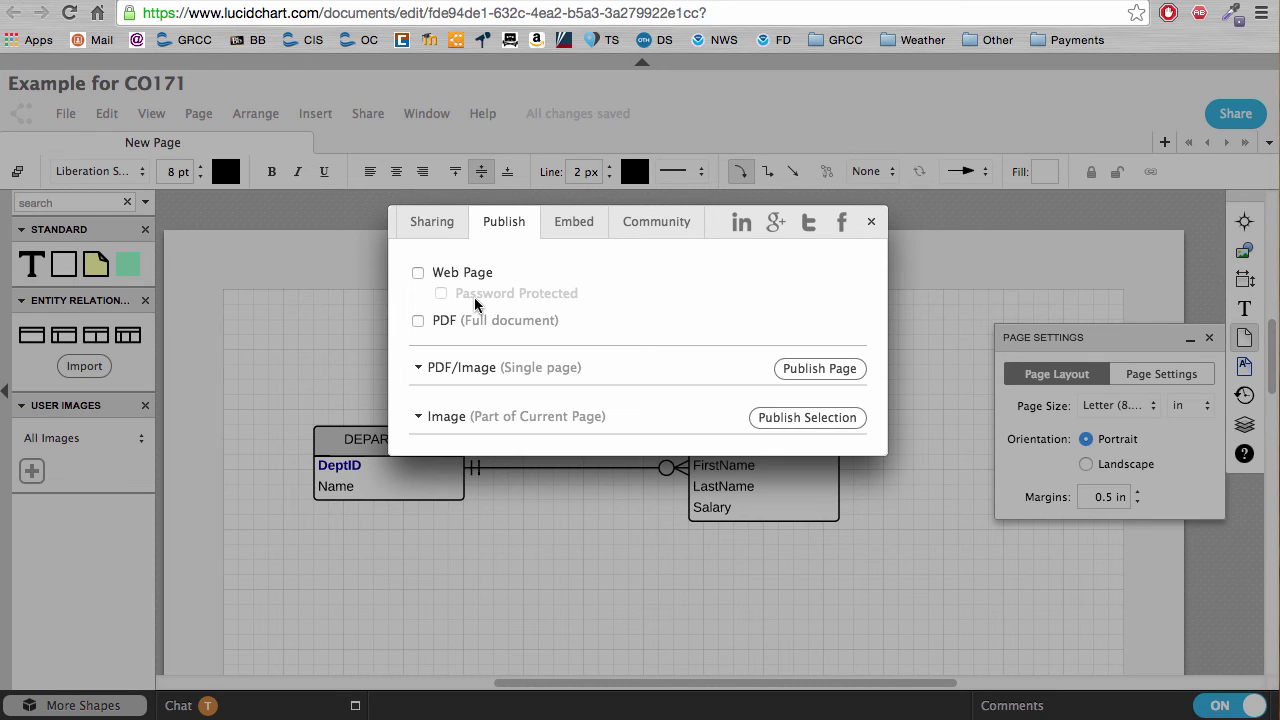
{"action": "left_click", "coordinate": [418, 370]}
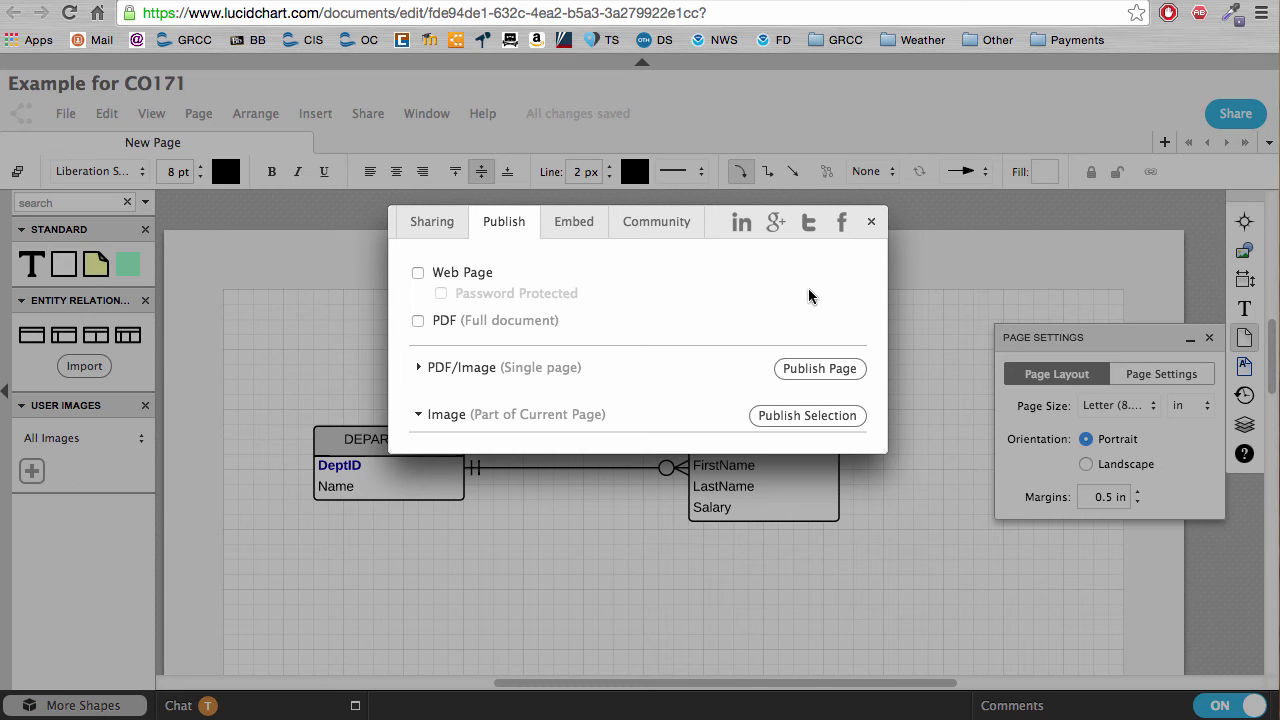
{"action": "left_click", "coordinate": [871, 224]}
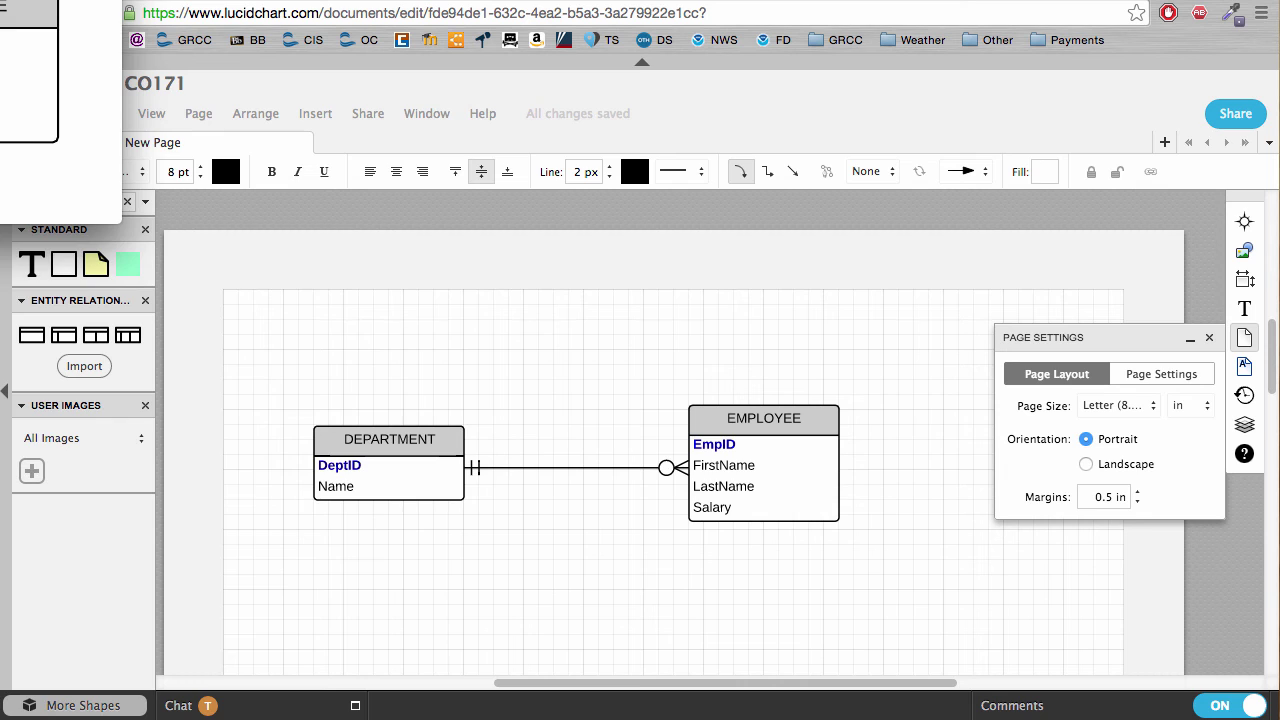
Switch to the Word document and insert image.png from the Desktop below the "Exercise 1" heading
{"action": "left_click_drag", "start_coordinate": [0, 0], "coordinate": [868, 156]}
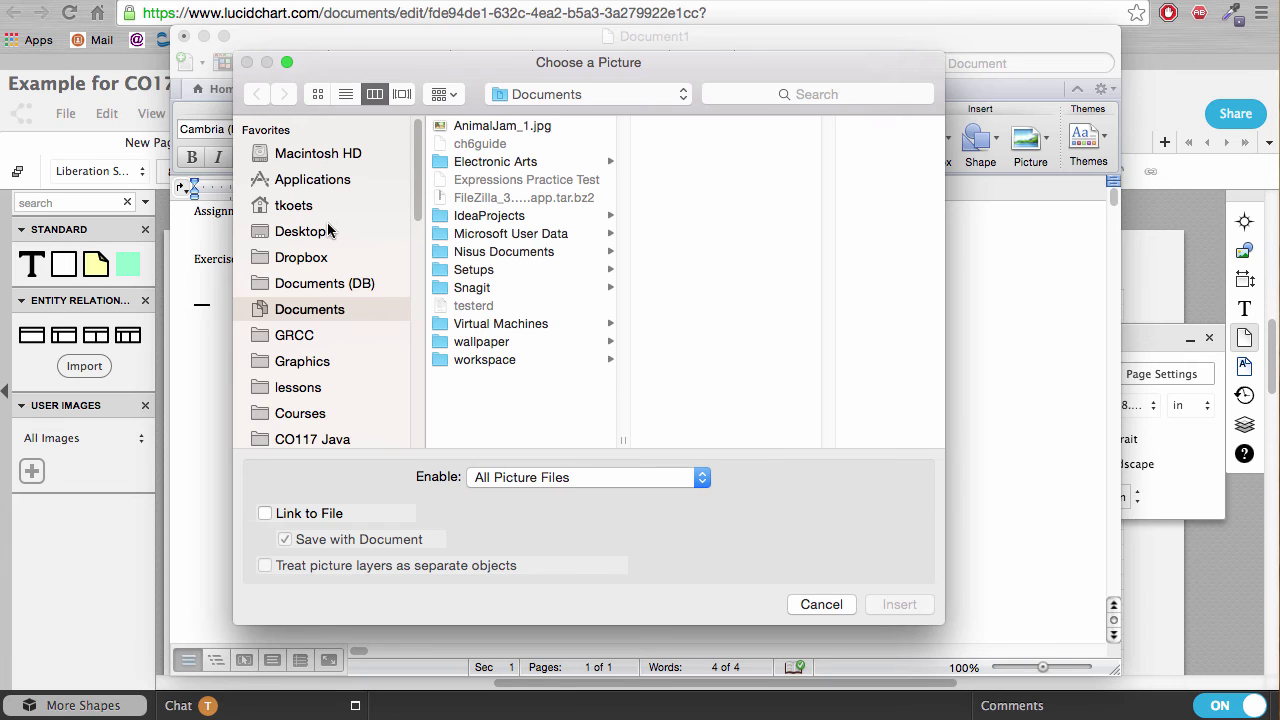
{"action": "left_click", "coordinate": [306, 233]}
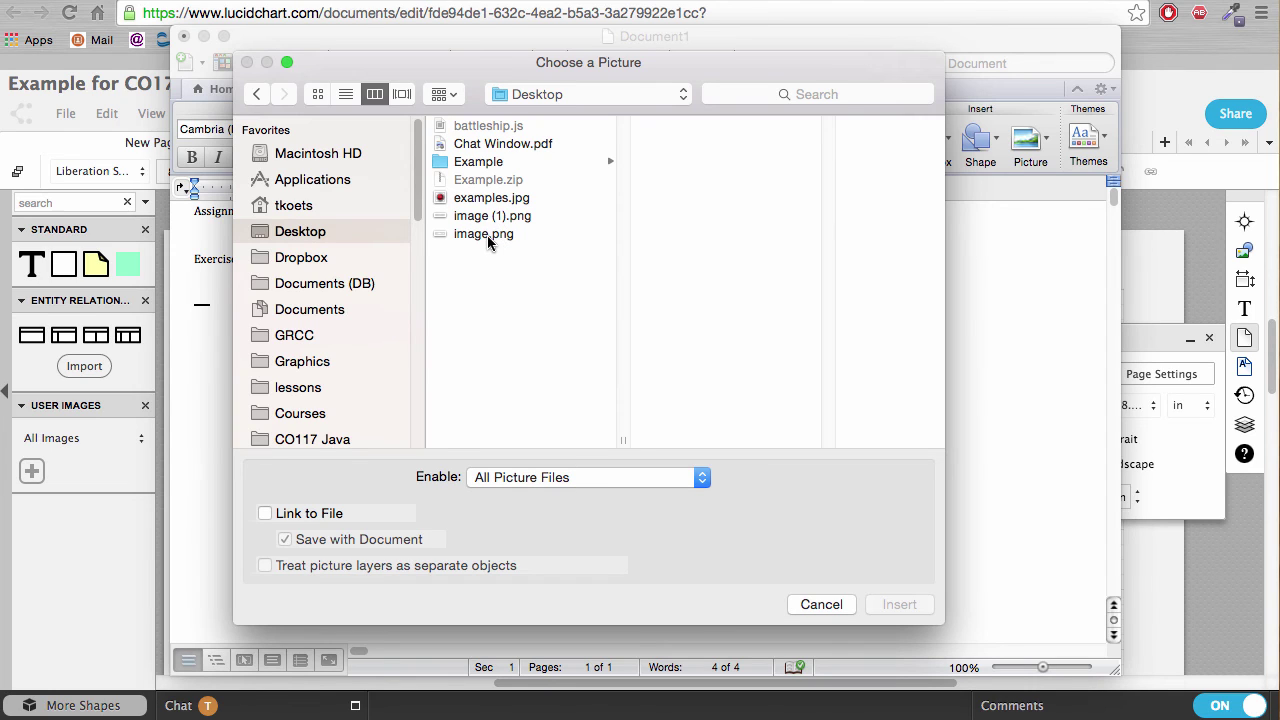
{"action": "left_click", "coordinate": [487, 235]}
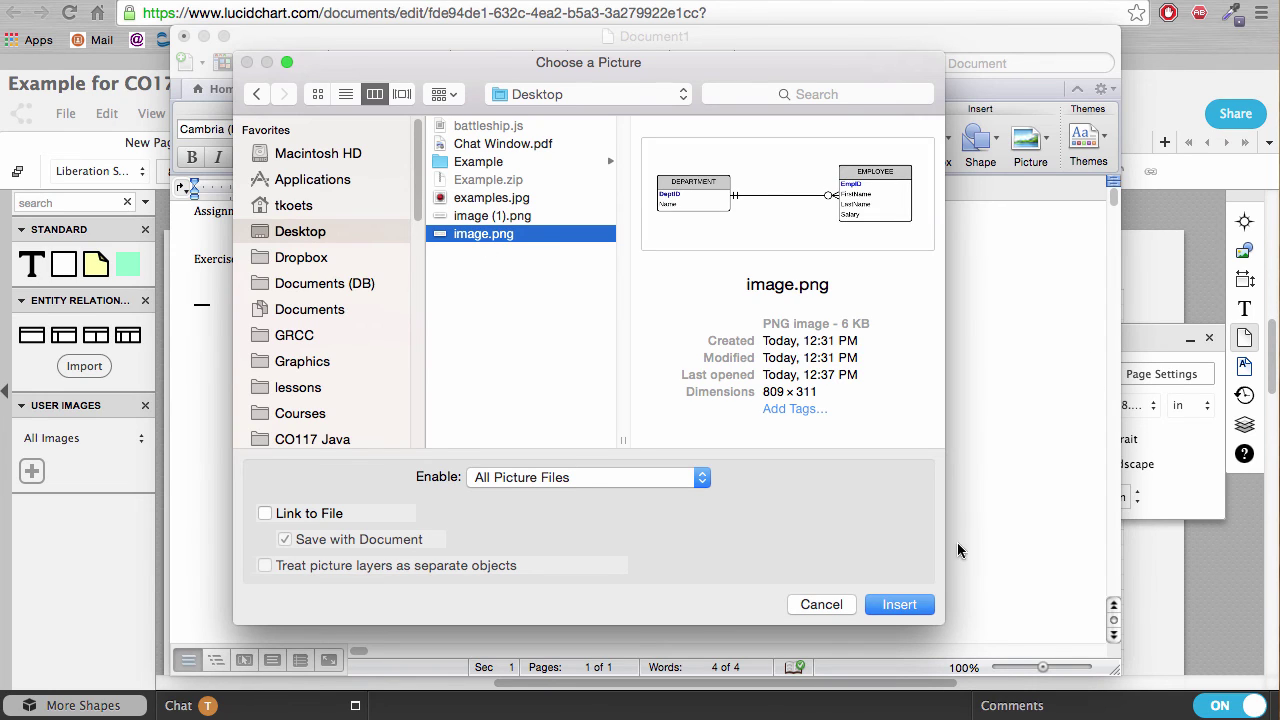
{"action": "left_click", "coordinate": [899, 604]}
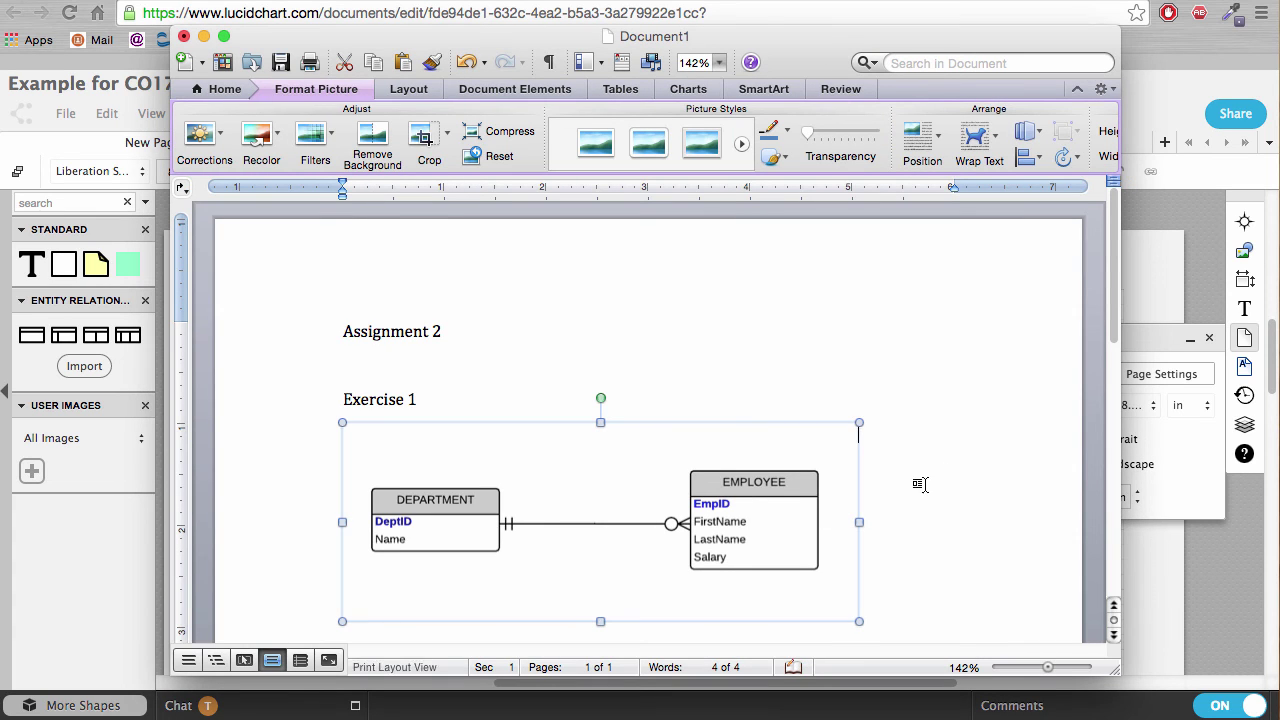
Crop the blank margins on all four sides of the diagram picture under Exercise 1
{"action": "left_click", "coordinate": [959, 474]}
{"action": "left_click", "coordinate": [757, 488]}
{"action": "left_click", "coordinate": [424, 140]}
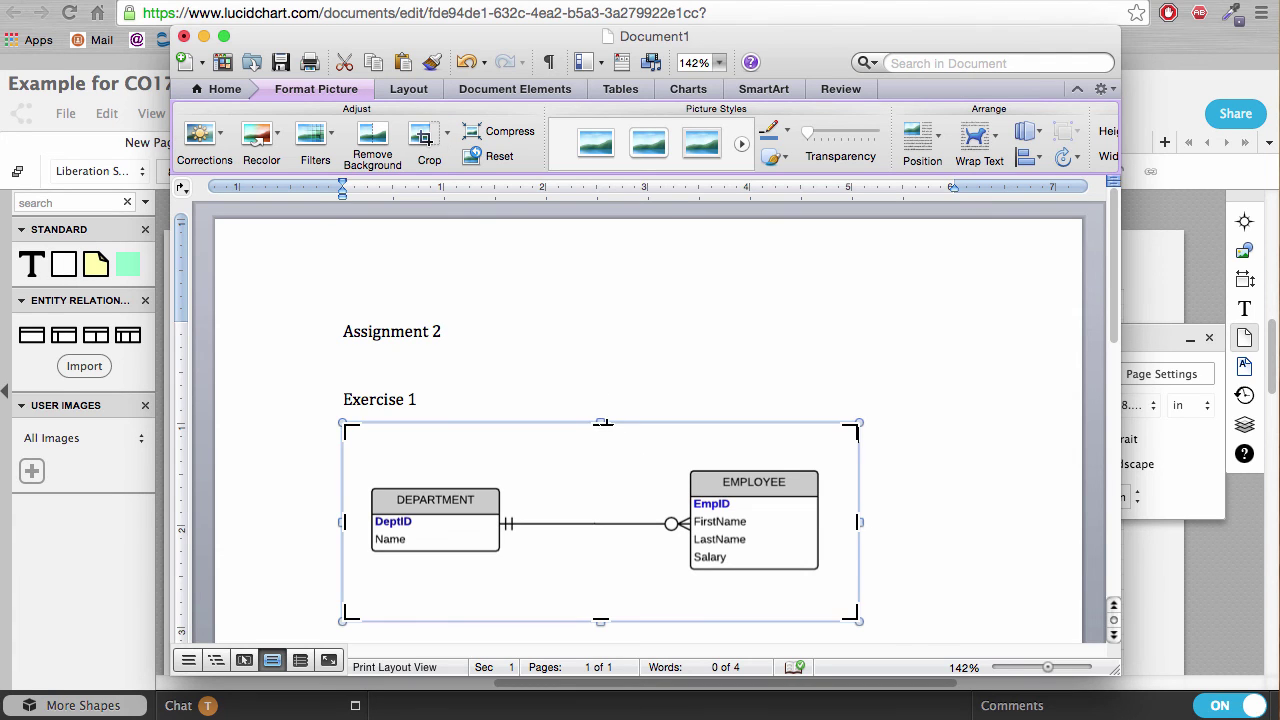
{"action": "left_click_drag", "start_coordinate": [602, 423], "coordinate": [600, 460]}
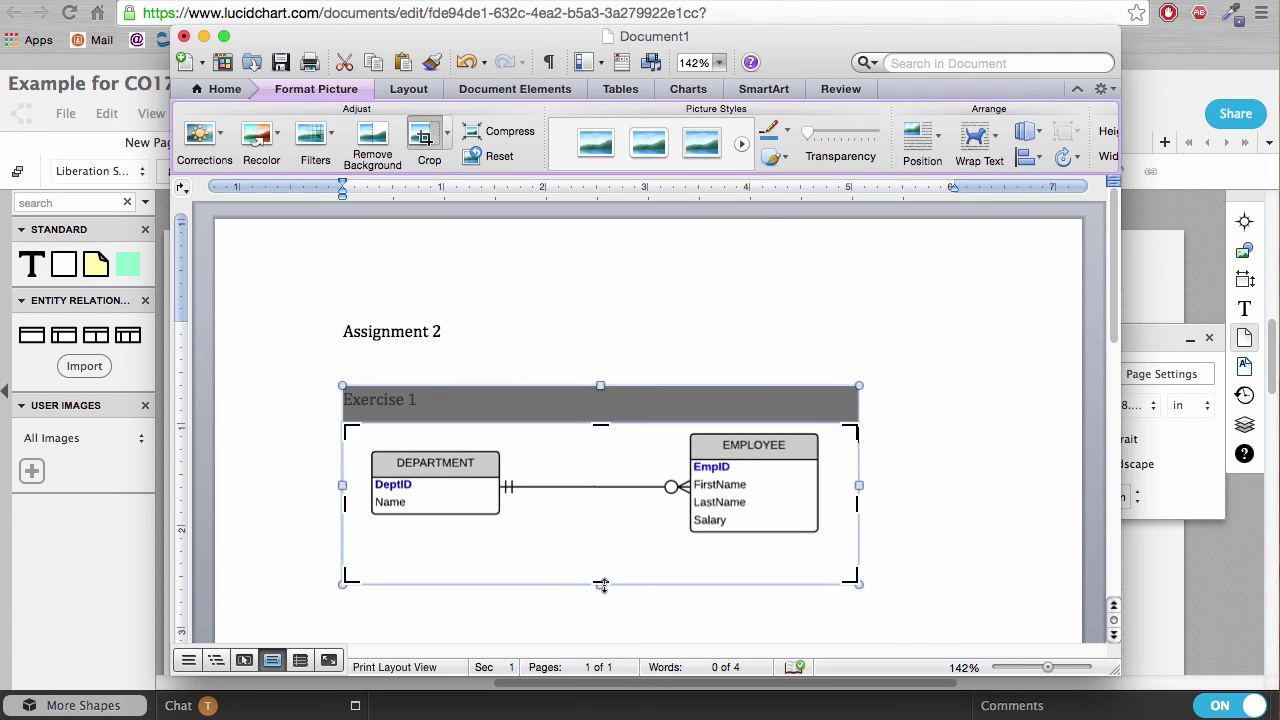
{"action": "left_click_drag", "start_coordinate": [600, 581], "coordinate": [600, 548]}
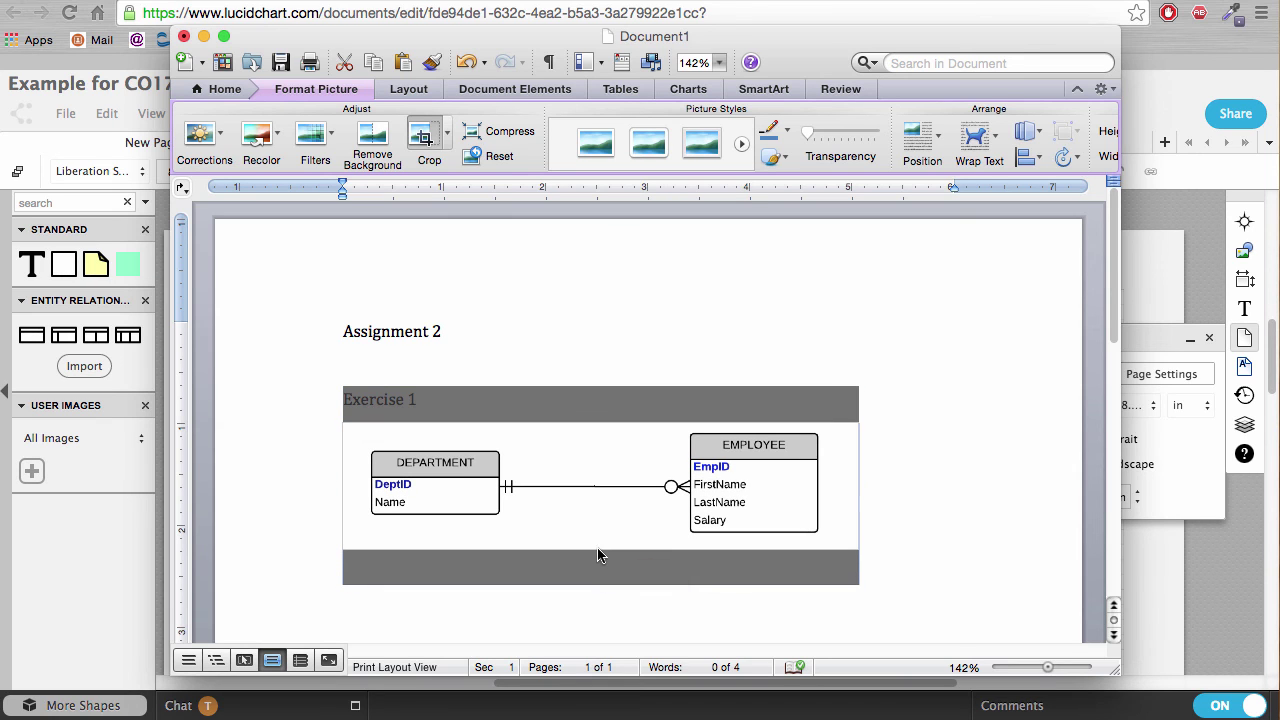
{"action": "left_click_drag", "start_coordinate": [843, 484], "coordinate": [834, 486]}
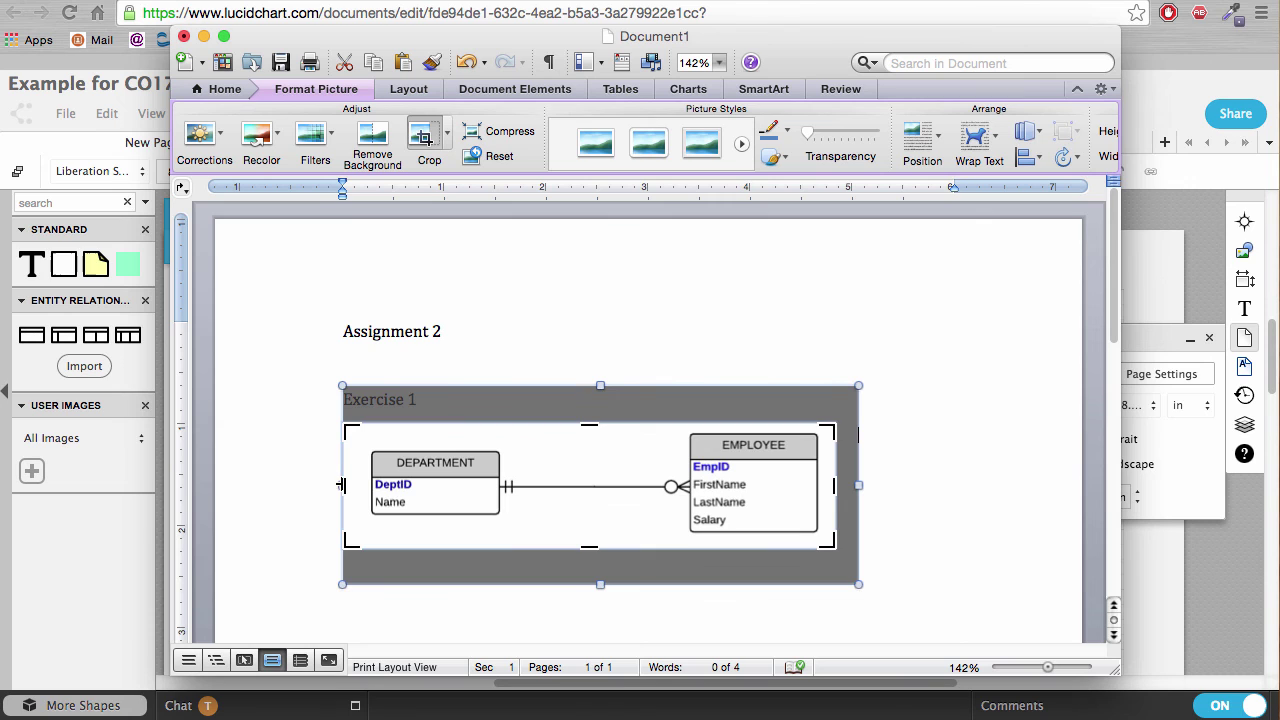
{"action": "left_click_drag", "start_coordinate": [342, 485], "coordinate": [350, 484]}
{"action": "left_click", "coordinate": [577, 338]}
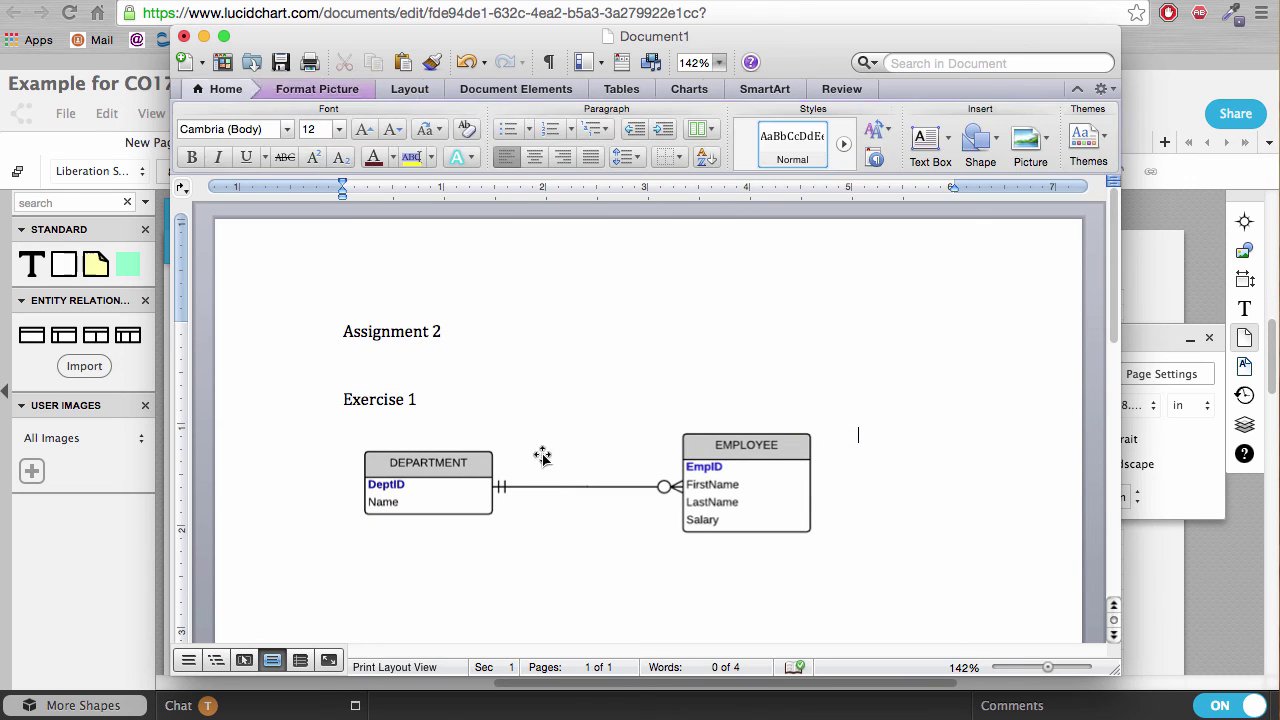
Enlarge the cropped diagram picture proportionally until it nearly fills the width between the page margins
{"action": "left_click", "coordinate": [542, 456]}
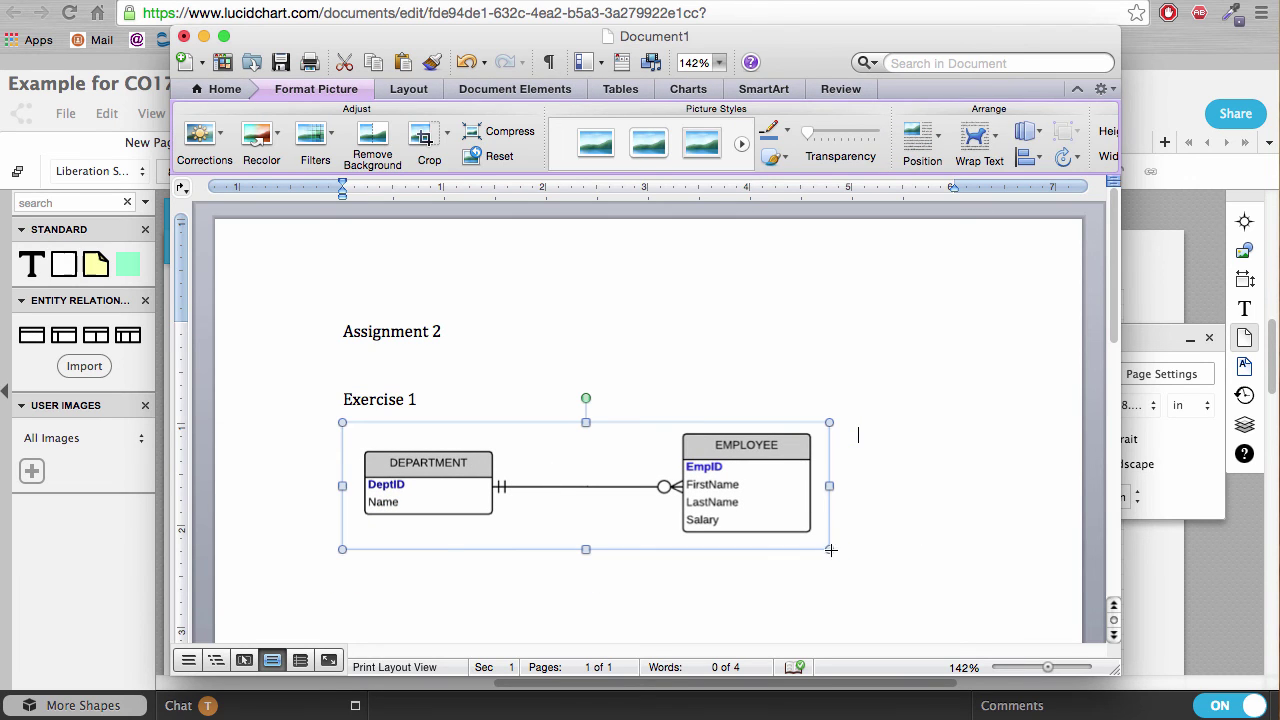
{"action": "left_click_drag", "start_coordinate": [830, 549], "coordinate": [936, 577]}
{"action": "left_click", "coordinate": [907, 627]}
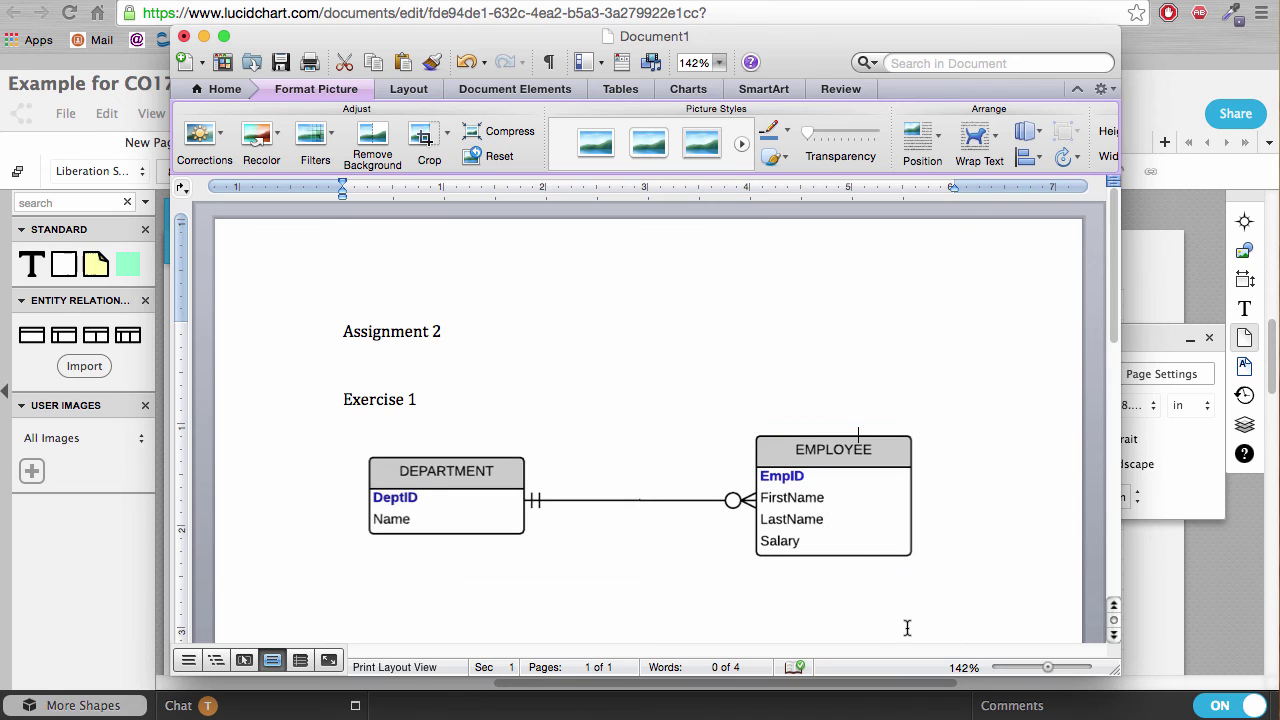
{"action": "scroll", "coordinate": [900, 525], "scroll_direction": "down", "scroll_amount": 1}
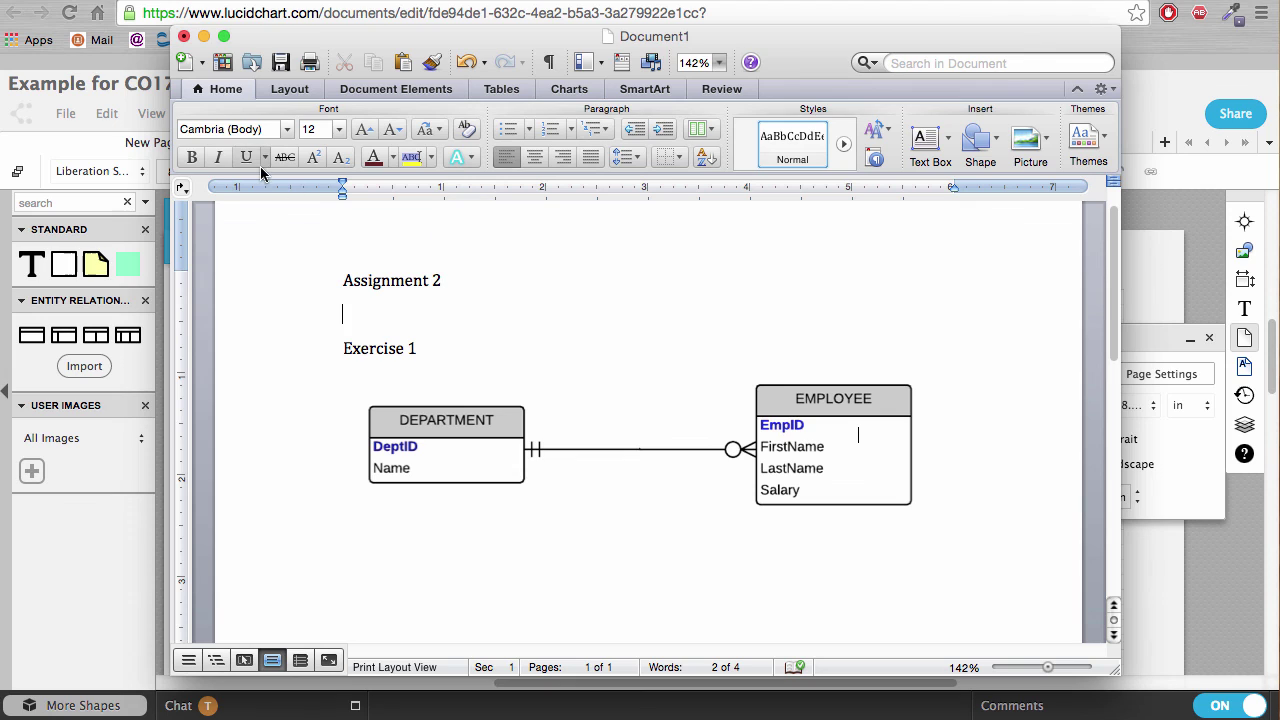
Put away the Word and image.png windows and close the Example for CO171 diagram in Lucidchart
{"action": "left_click", "coordinate": [203, 38]}
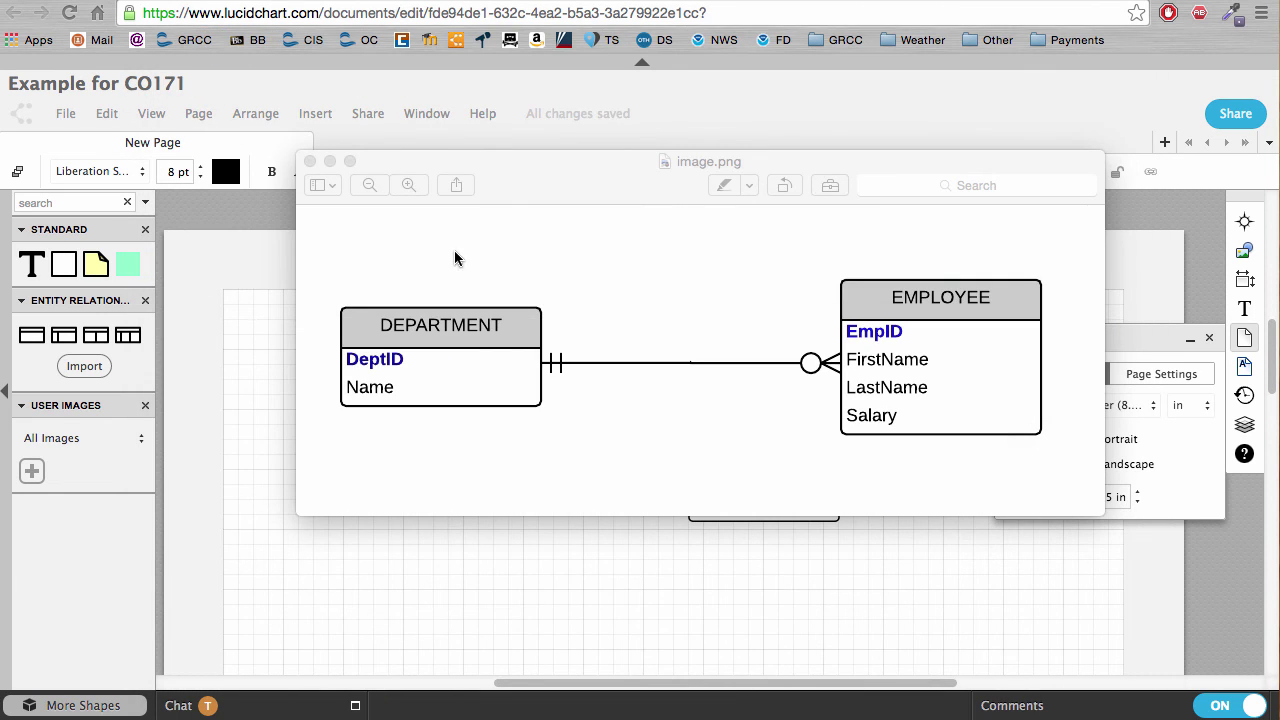
{"action": "left_click", "coordinate": [310, 161]}
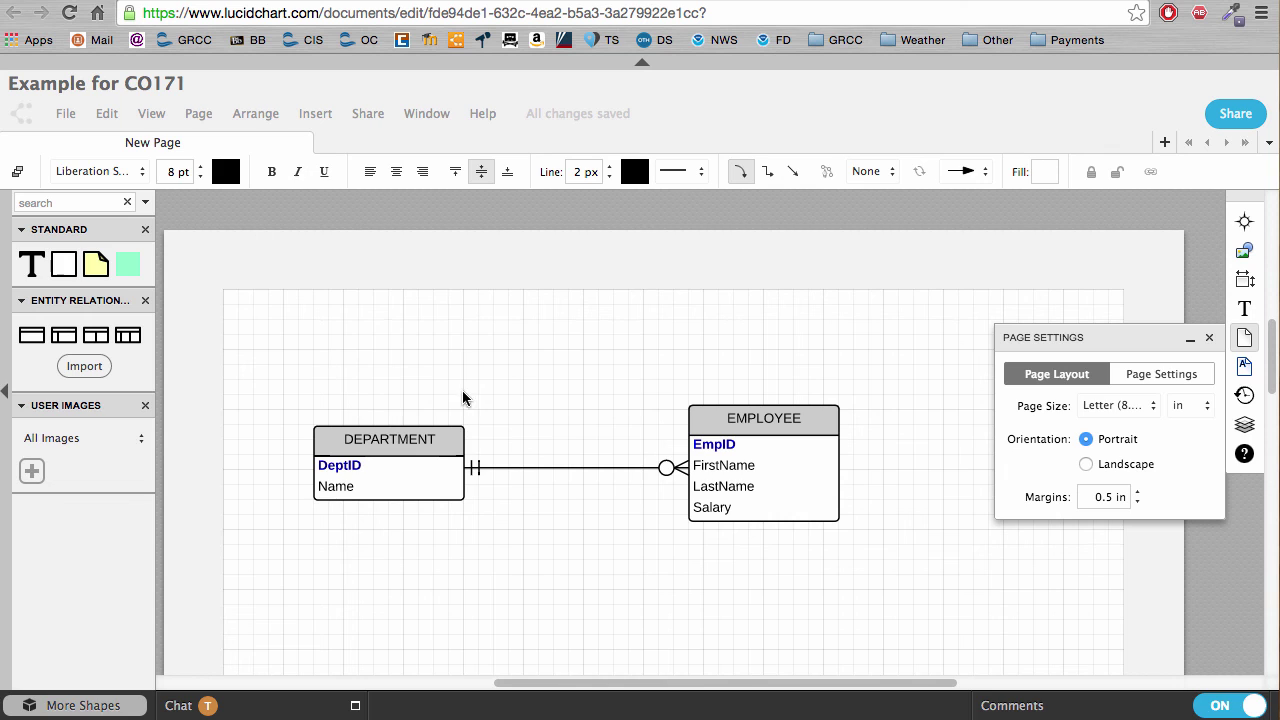
{"action": "left_click", "coordinate": [65, 114]}
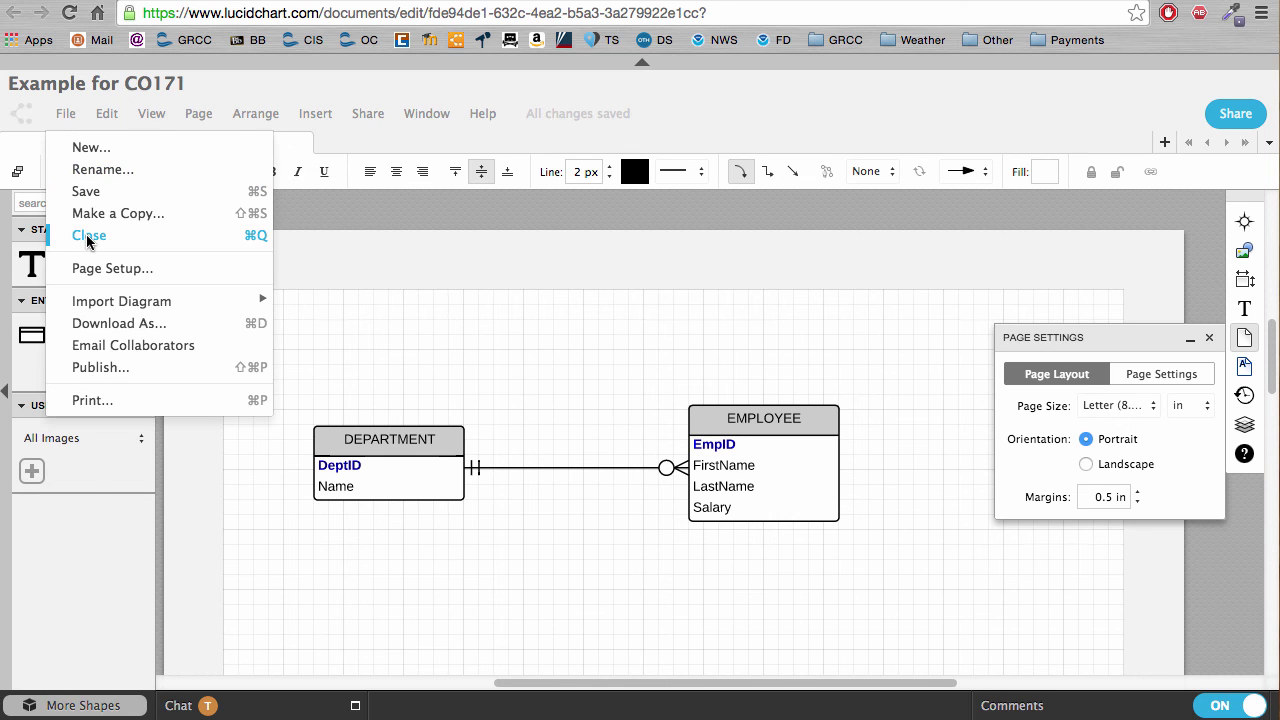
{"action": "left_click", "coordinate": [86, 234]}
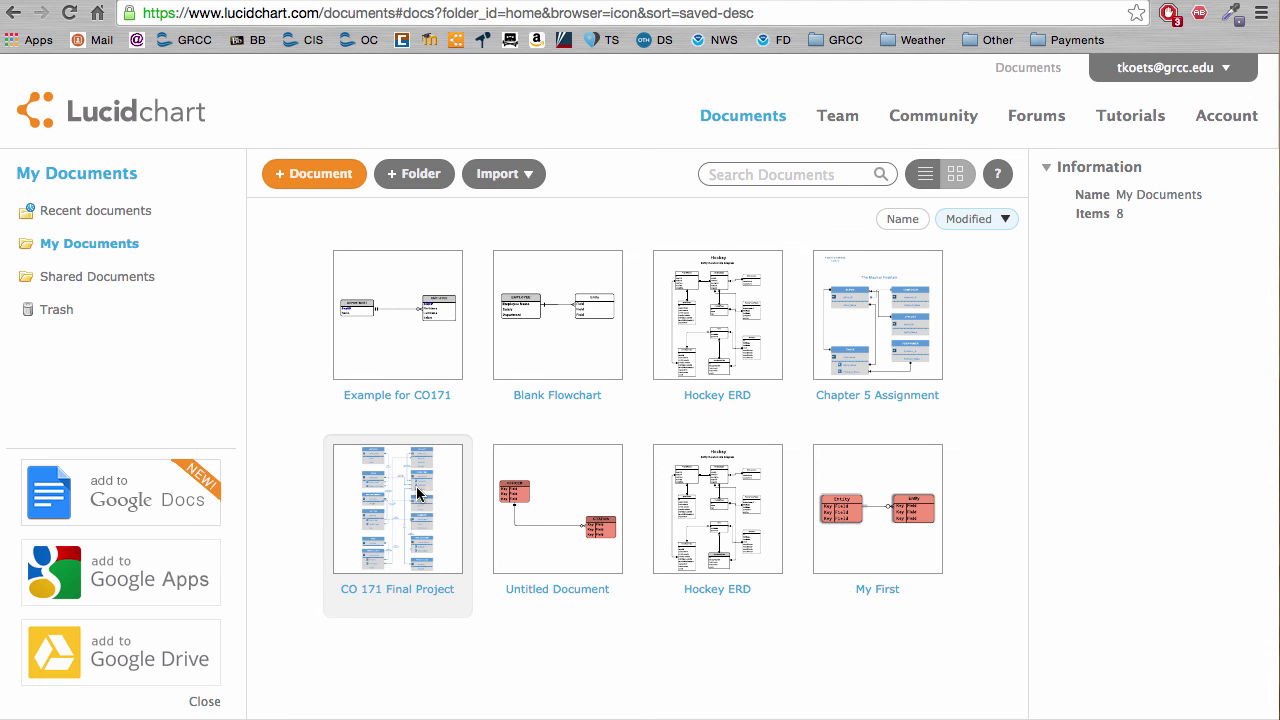
Delete the Untitled Document, Chapter 5 Assignment and My First documents from My Documents
{"action": "right_click", "coordinate": [560, 486]}
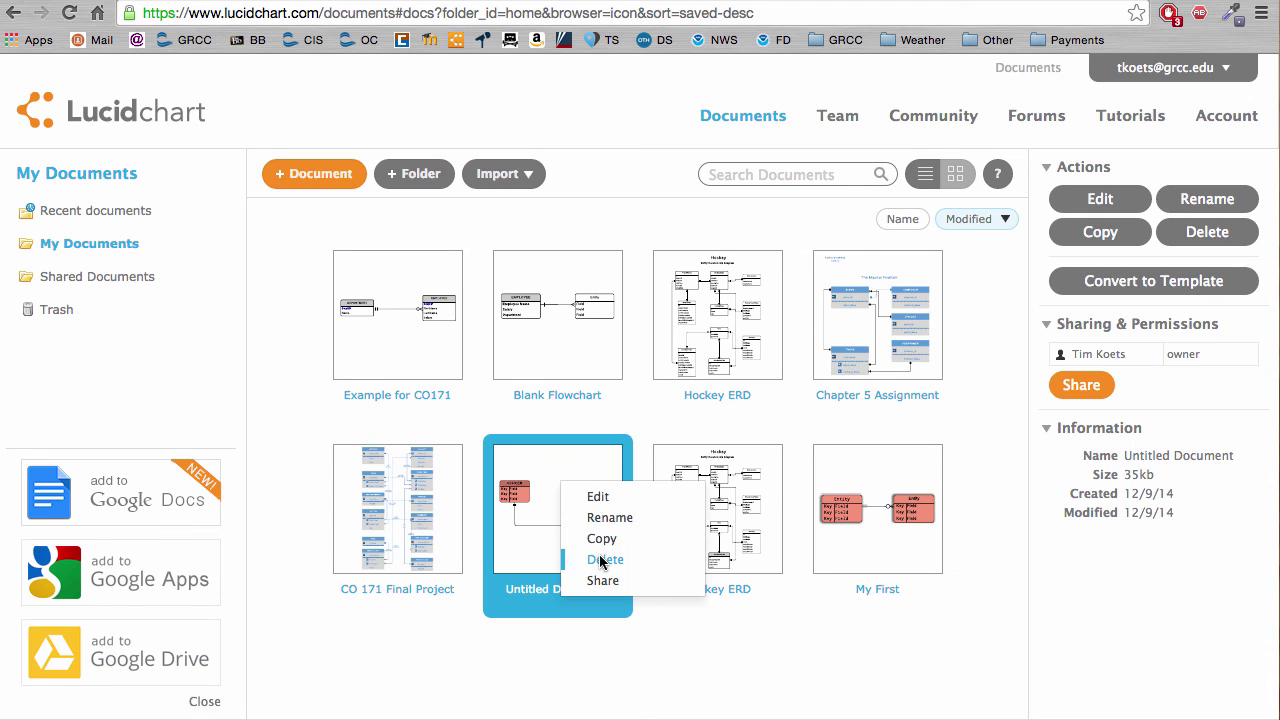
{"action": "left_click", "coordinate": [599, 557]}
{"action": "right_click", "coordinate": [562, 340]}
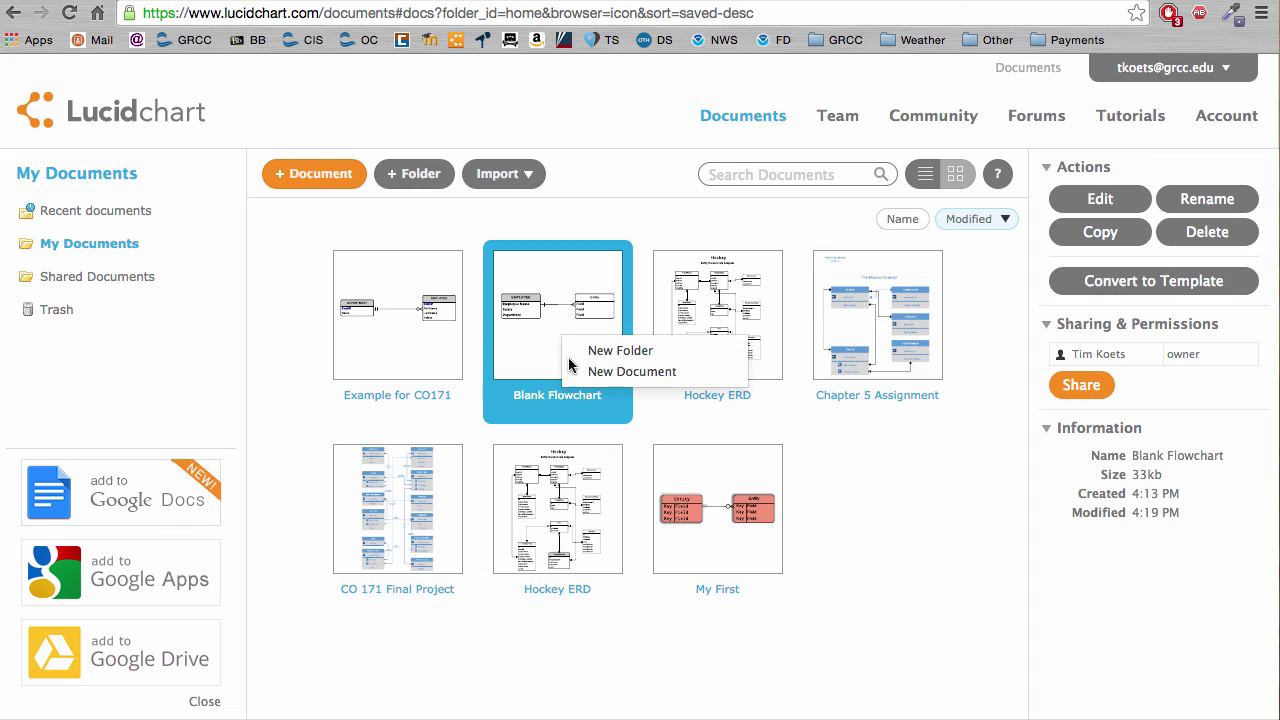
{"action": "right_click", "coordinate": [852, 342]}
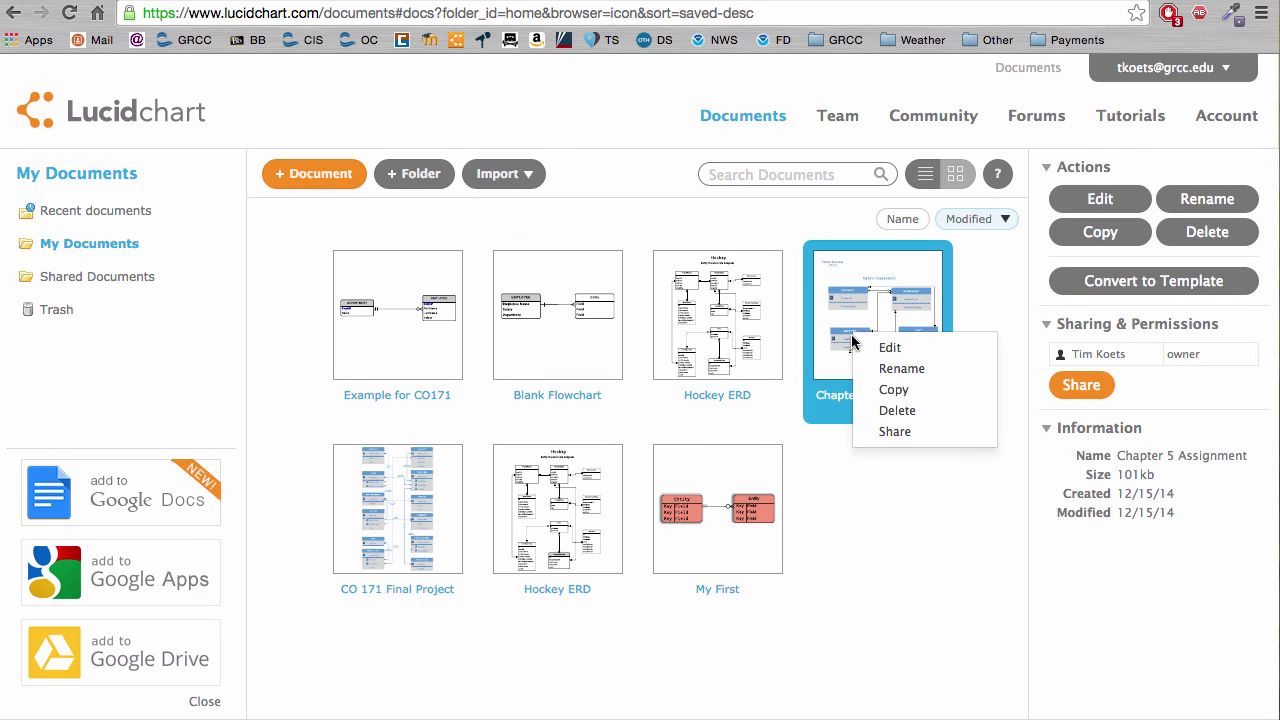
{"action": "left_click", "coordinate": [890, 409]}
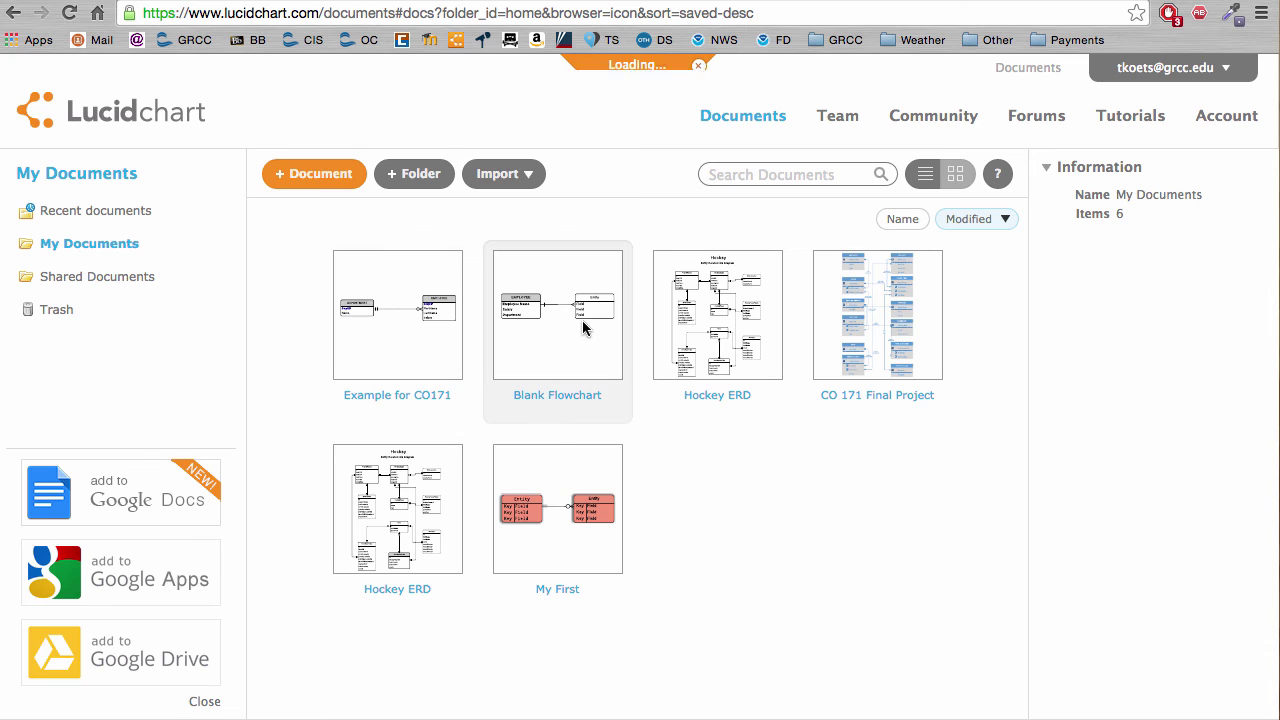
{"action": "right_click", "coordinate": [585, 468]}
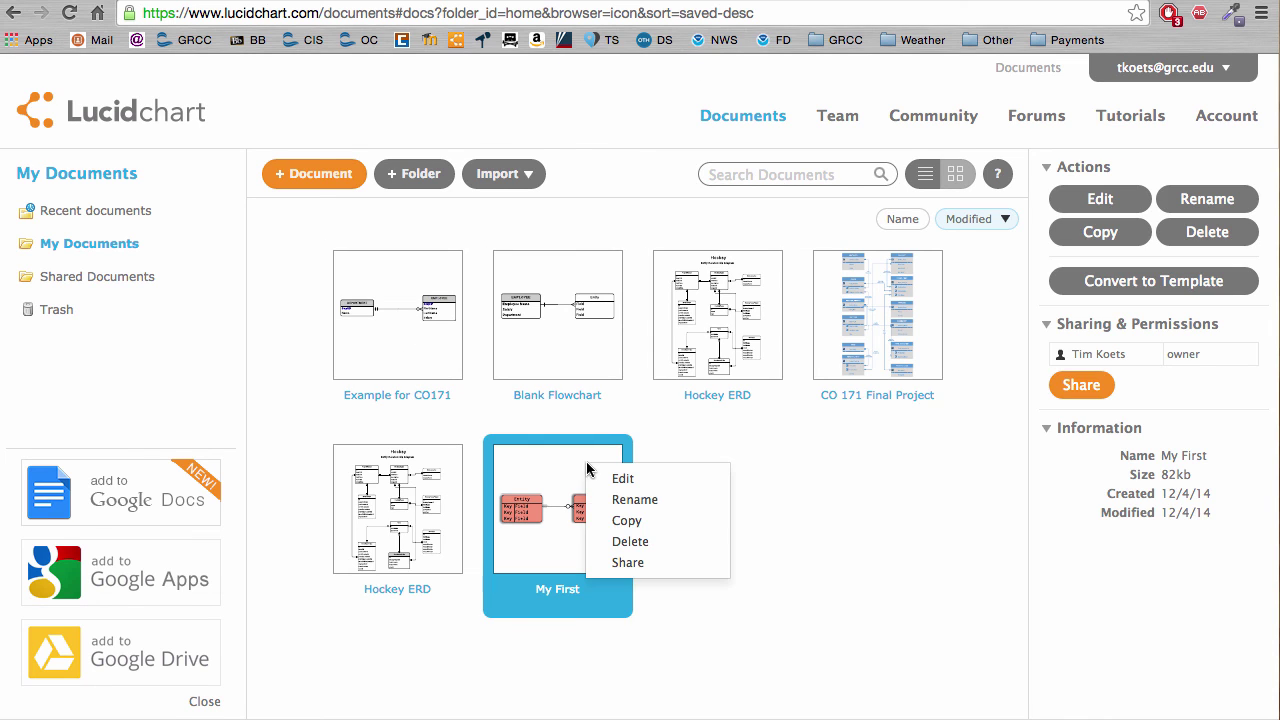
{"action": "left_click", "coordinate": [620, 539]}
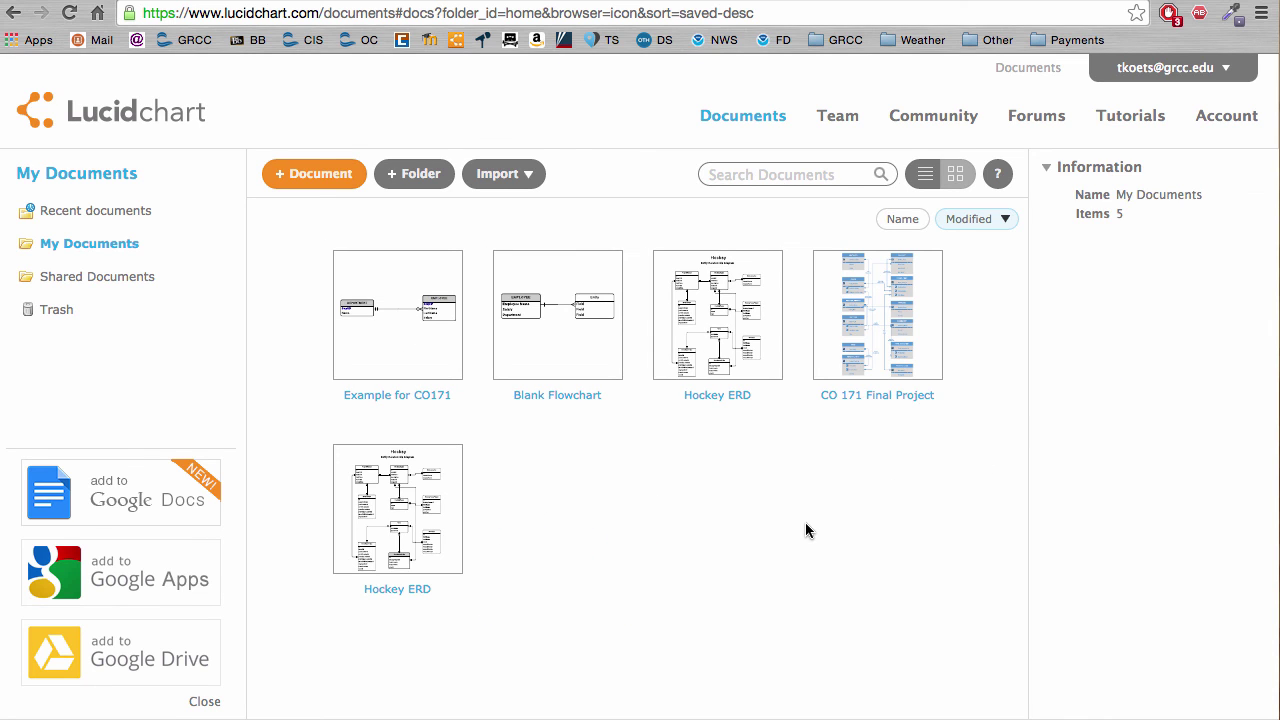